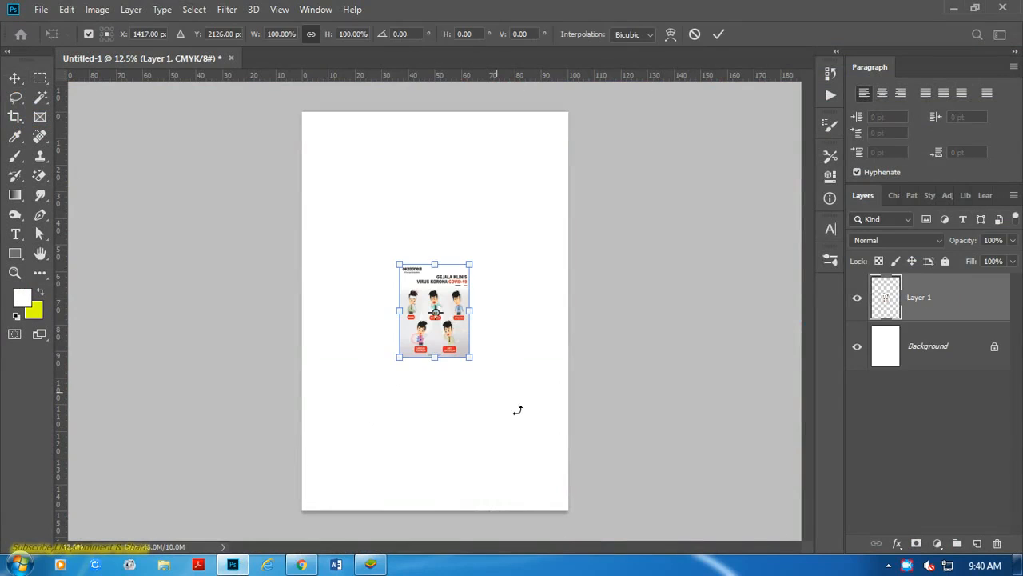
Scale the poster image on Layer 1 to about 380% so it spans the page width, and apply the transform.
left_click_drag(470, 358, 602, 463)
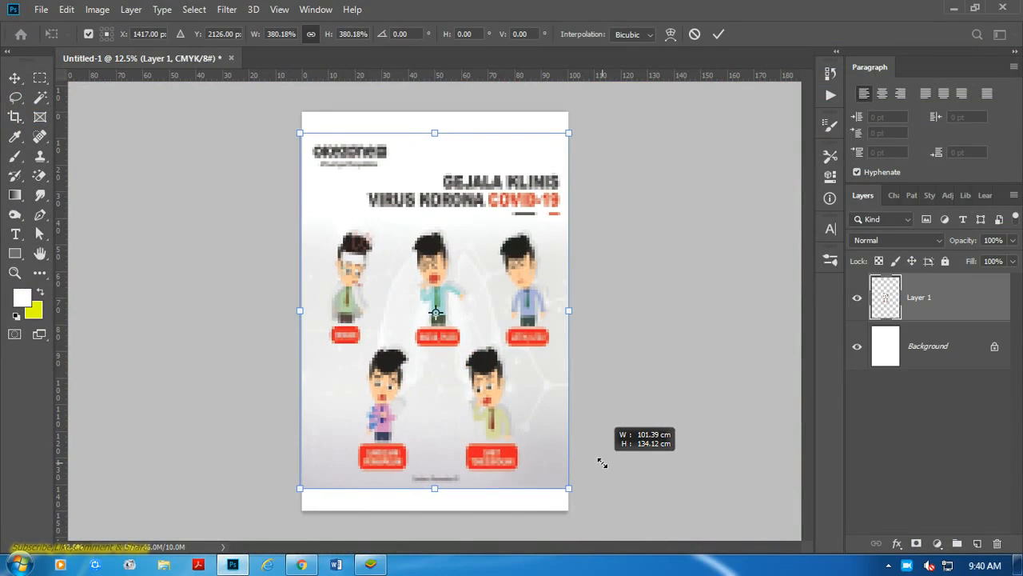
left_click(718, 34)
left_click(742, 157)
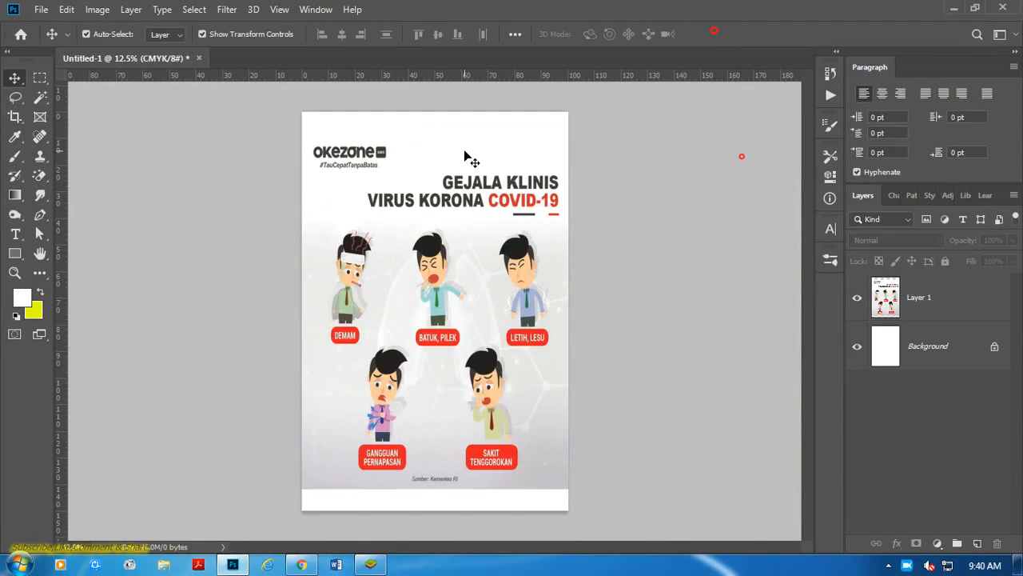
Select the area around the okezone logo and its tagline on Layer 1, paint it over in white, and deselect.
scroll(426, 162, "up", 1)
scroll(421, 159, "up", 2)
left_click_drag(389, 152, 407, 222)
left_click(41, 78)
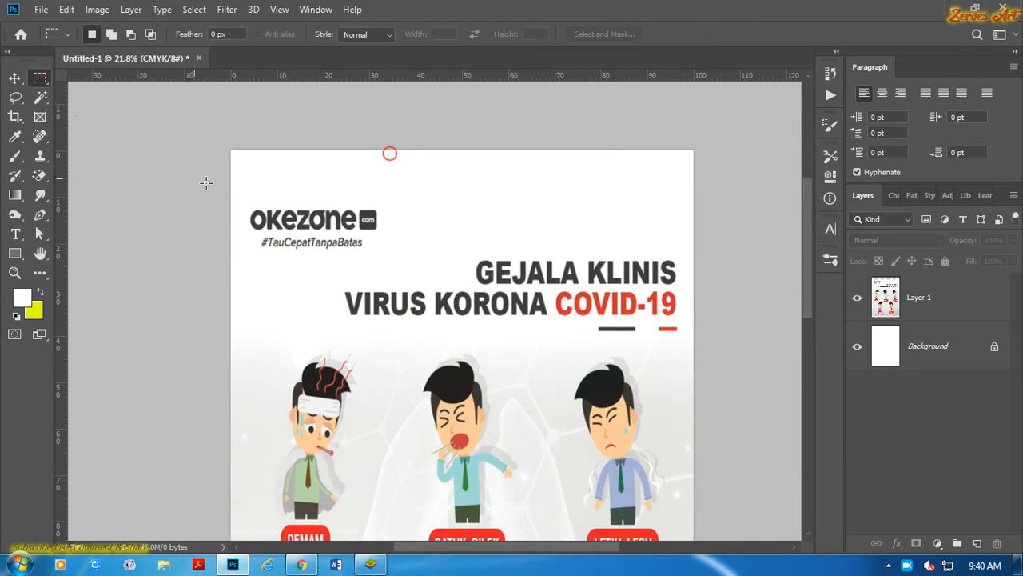
scroll(205, 183, "down", 1)
left_click_drag(204, 174, 358, 247)
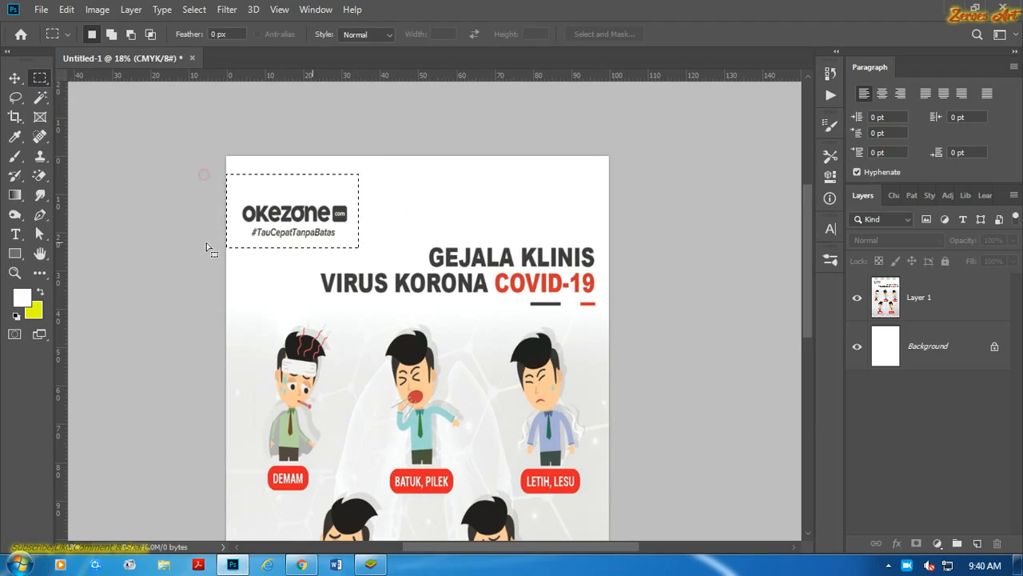
left_click(14, 137)
left_click(408, 211)
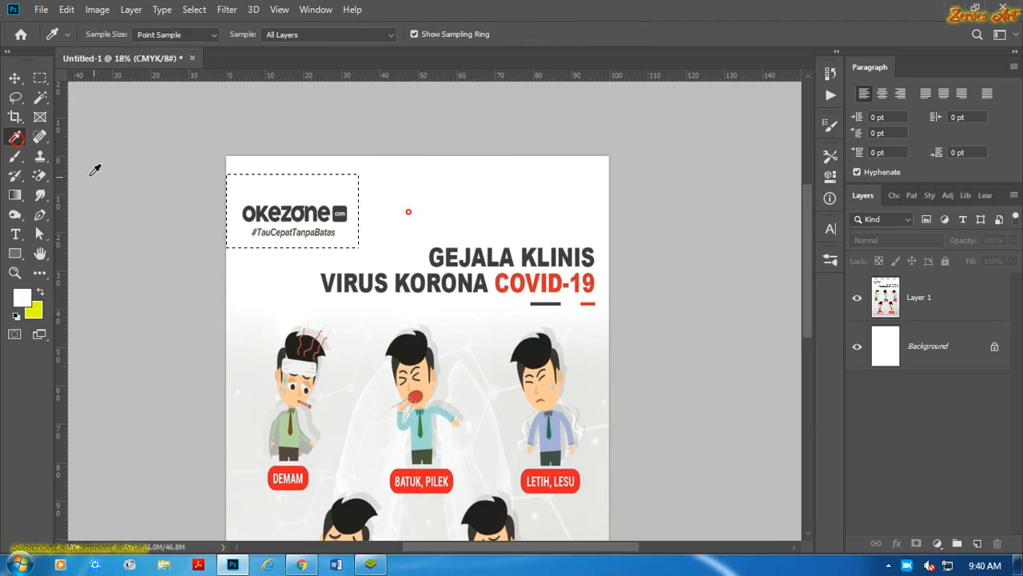
left_click(12, 160)
left_click(935, 297)
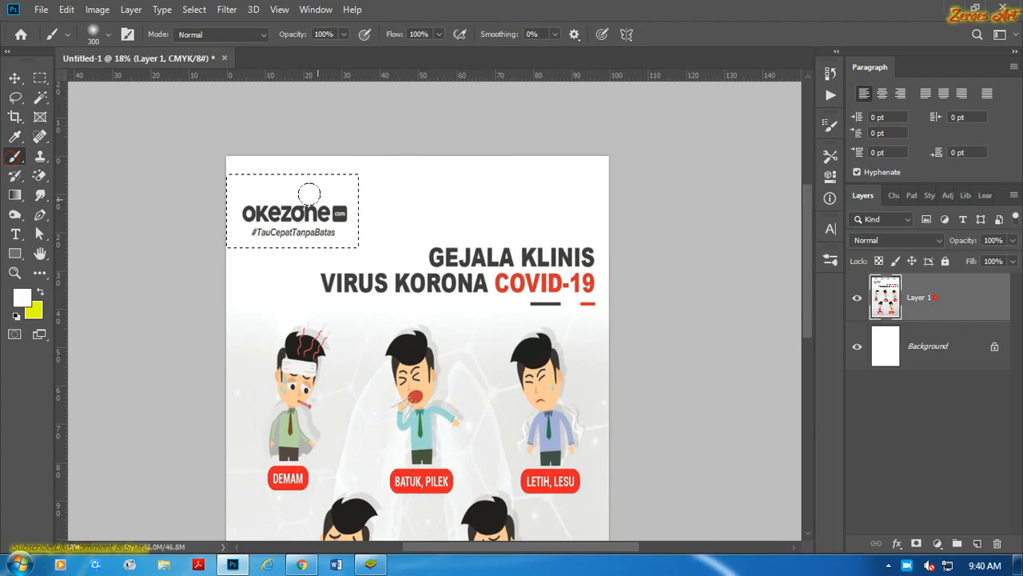
mouse_move(233, 211)
left_mouse_down()
mouse_move(335, 210)
mouse_move(257, 210)
mouse_move(312, 227)
mouse_move(337, 219)
left_mouse_up()
key("ctrl+d")
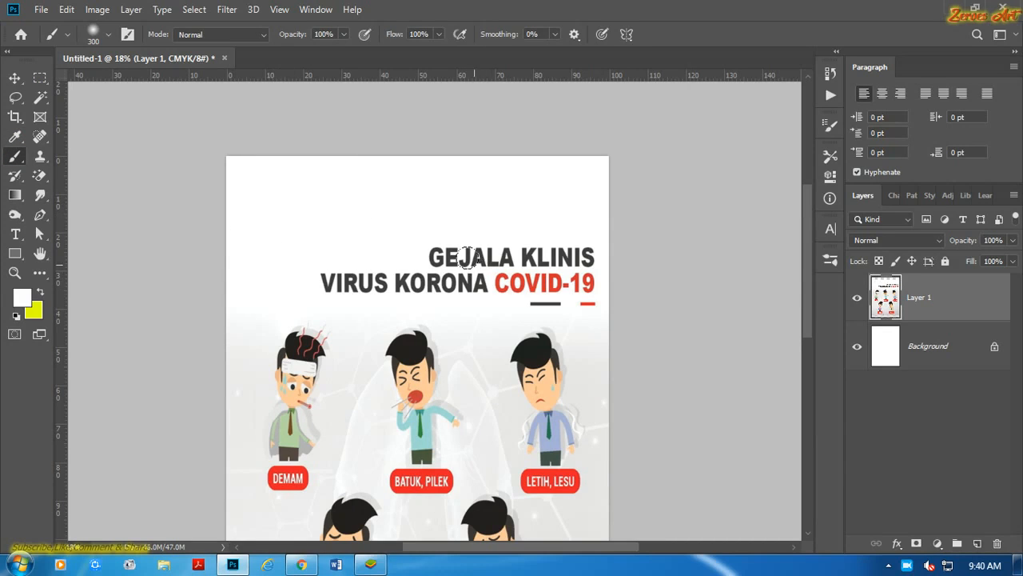
Try to paint over the "GEJALA KLINIS VIRUS KORONA COVID-19" headline in white with the hard round brush.
left_click(109, 34)
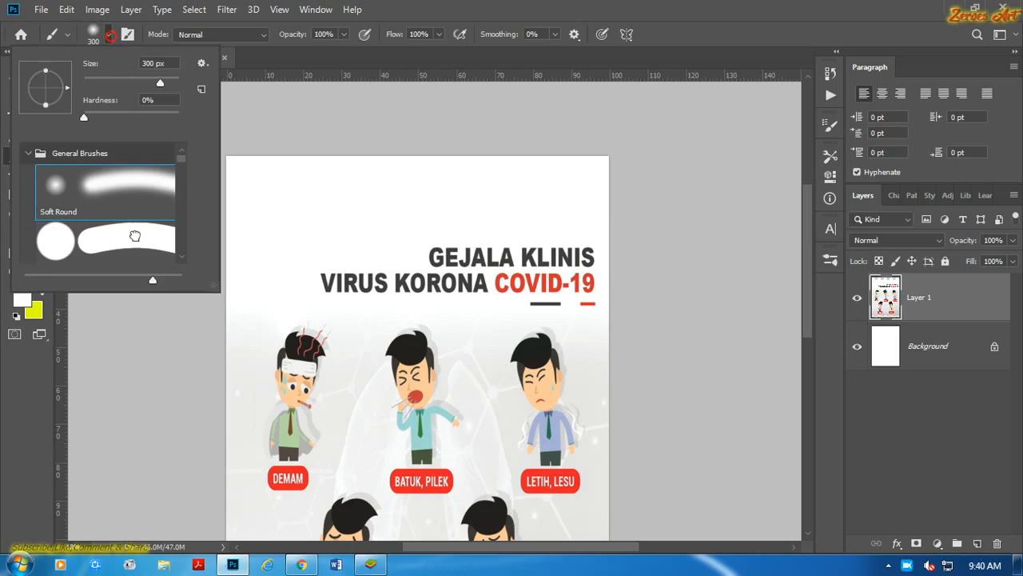
double_click(136, 235)
mouse_move(414, 255)
left_mouse_down()
mouse_move(570, 242)
mouse_move(580, 278)
mouse_move(319, 265)
left_mouse_up()
left_click_drag(522, 288, 557, 279)
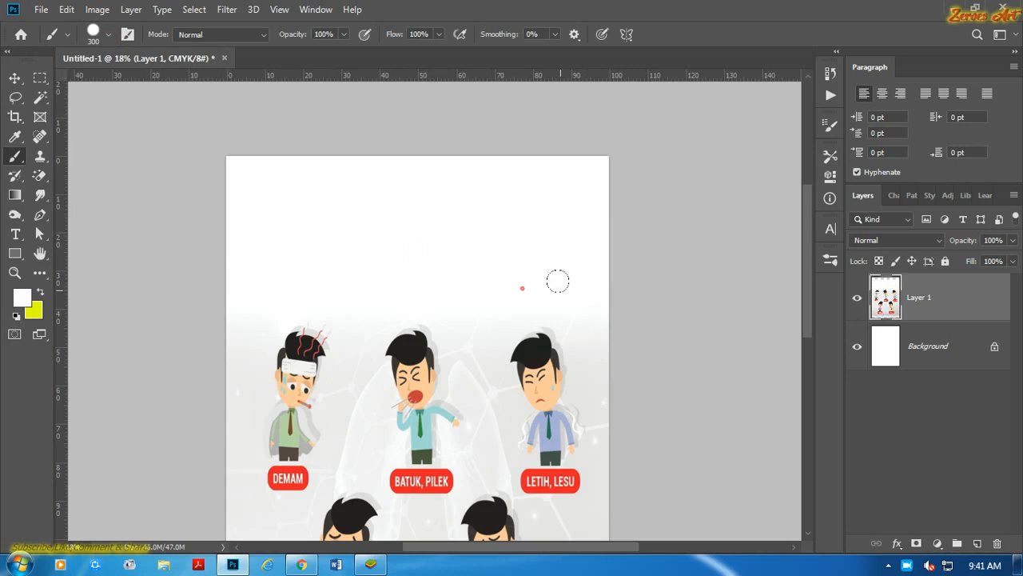
left_click(15, 77)
scroll(358, 273, "down", 5)
left_click(657, 295)
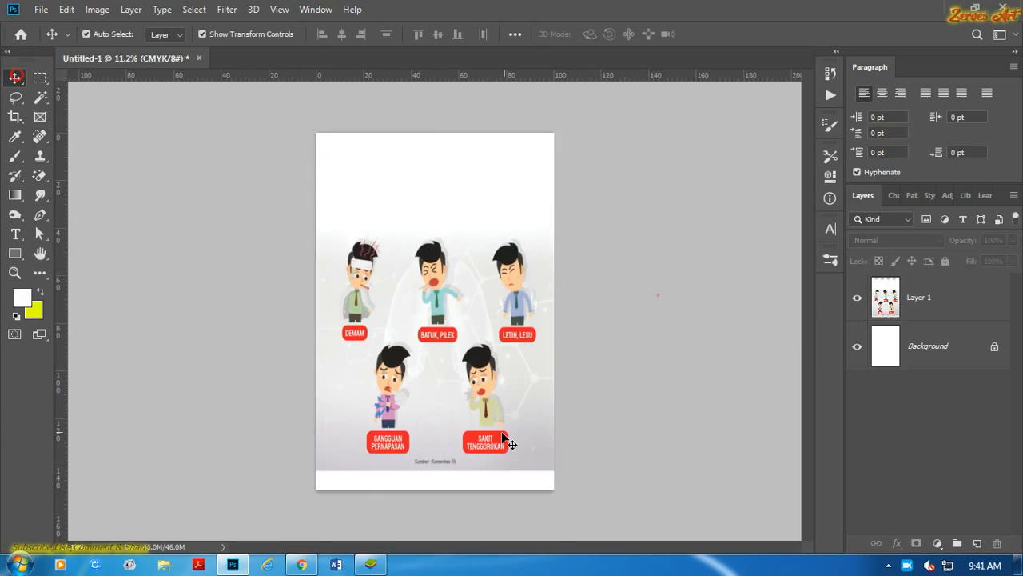
Select the "Sumber: Kemenkes RI" caption on Layer 1 and try to patch it with the neighbouring grey background.
scroll(493, 435, "up", 3)
scroll(496, 435, "up", 7)
left_click(465, 461)
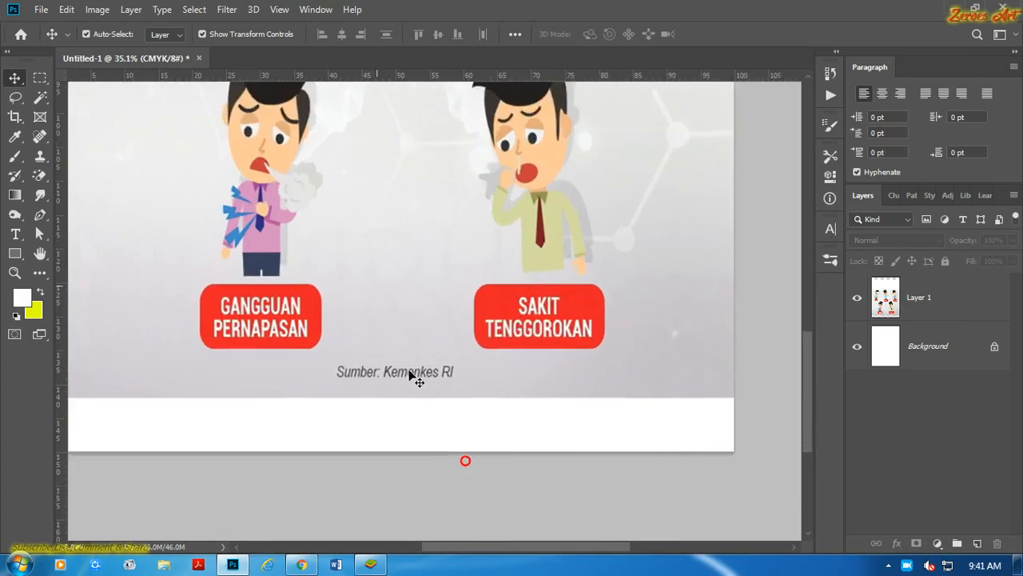
left_click(40, 78)
scroll(275, 363, "up", 1)
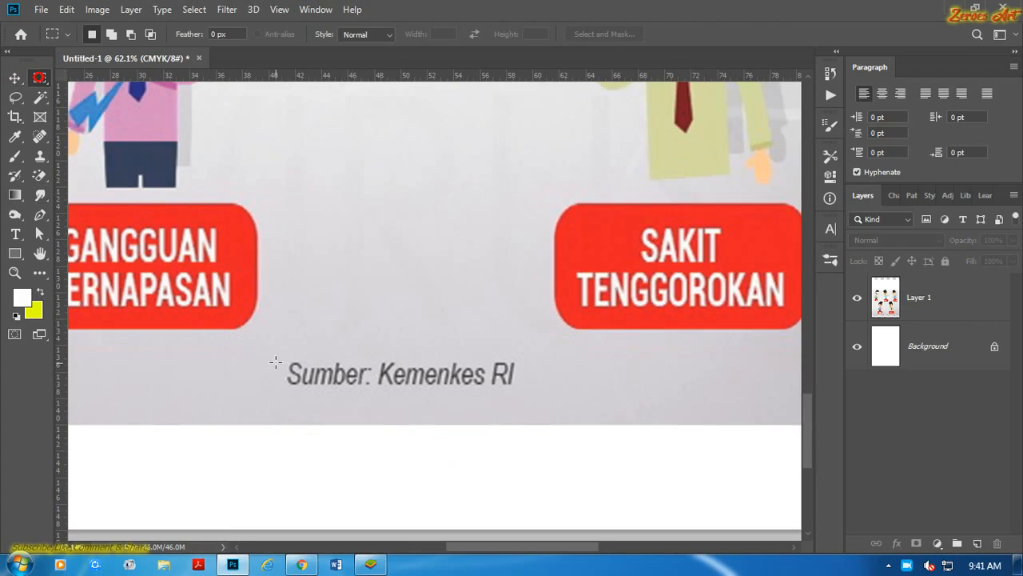
left_click_drag(280, 354, 531, 399)
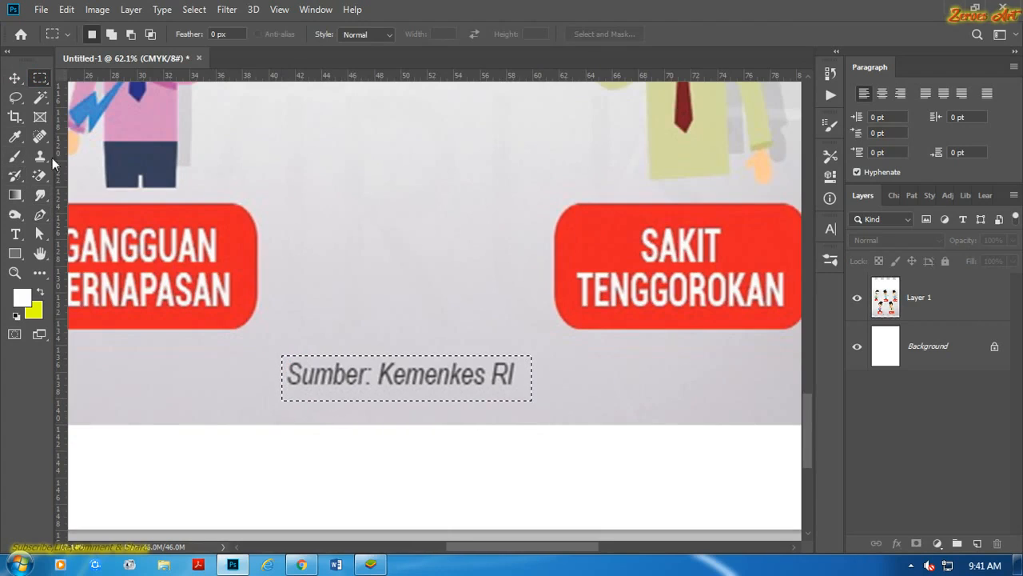
left_click(45, 142)
left_click(95, 165)
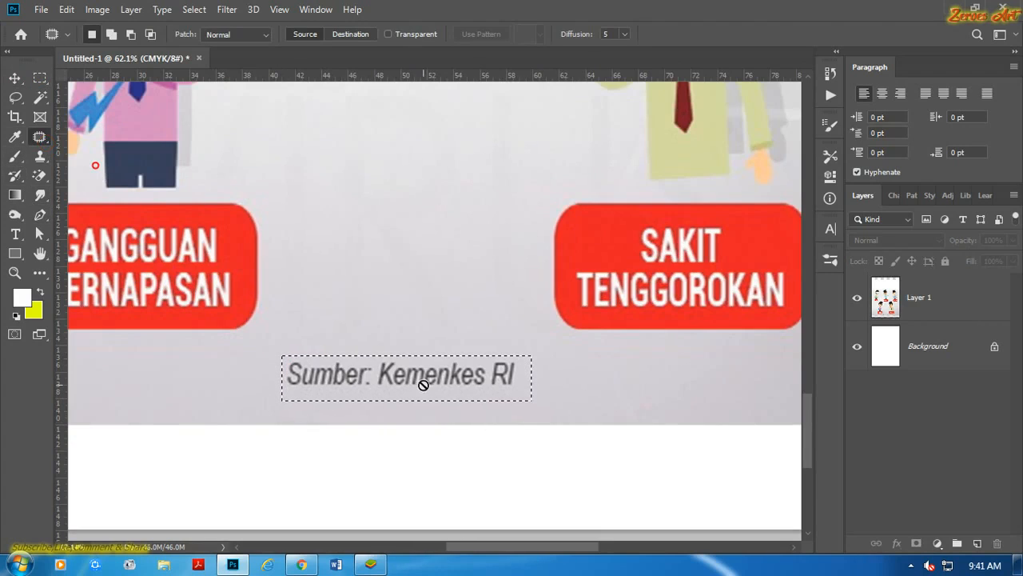
left_click(922, 311)
left_click_drag(436, 381, 170, 378)
key("ctrl+d")
scroll(173, 358, "down", 12)
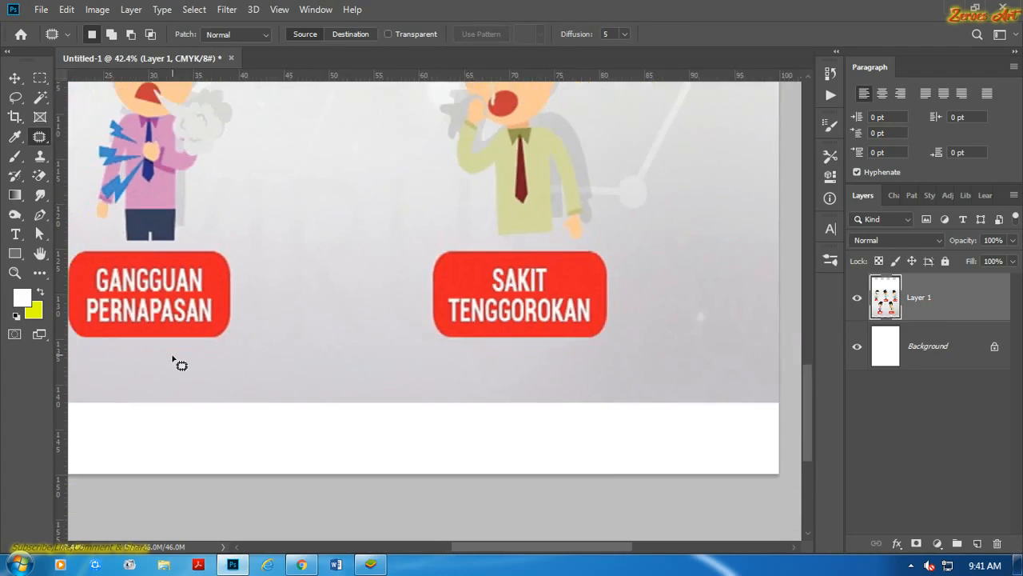
Undo the caption patch and the white painting over the headline.
scroll(178, 370, "down", 3)
left_click(14, 79)
scroll(302, 201, "down", 5)
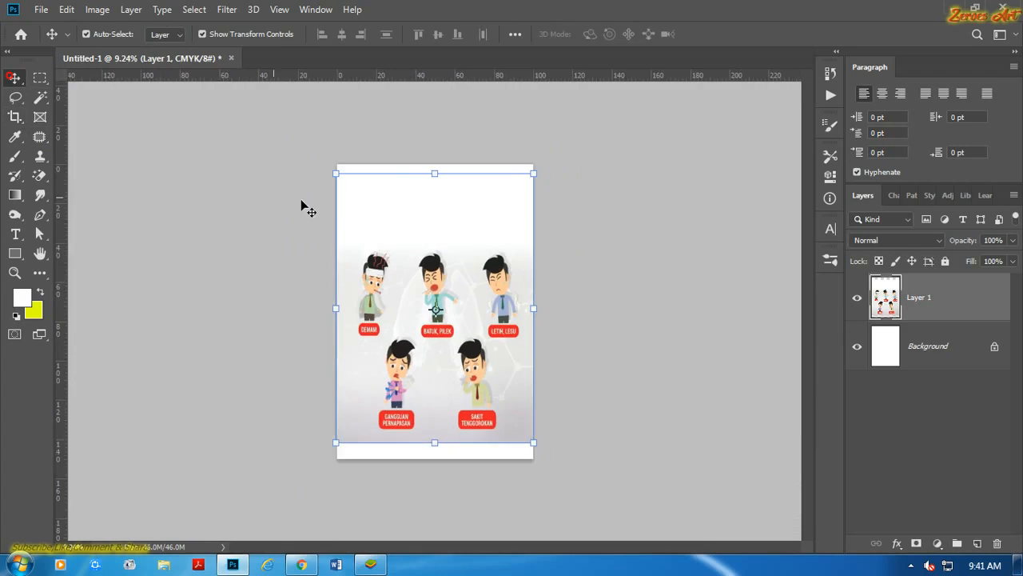
scroll(320, 200, "up", 3)
left_click(573, 170)
scroll(422, 159, "up", 3)
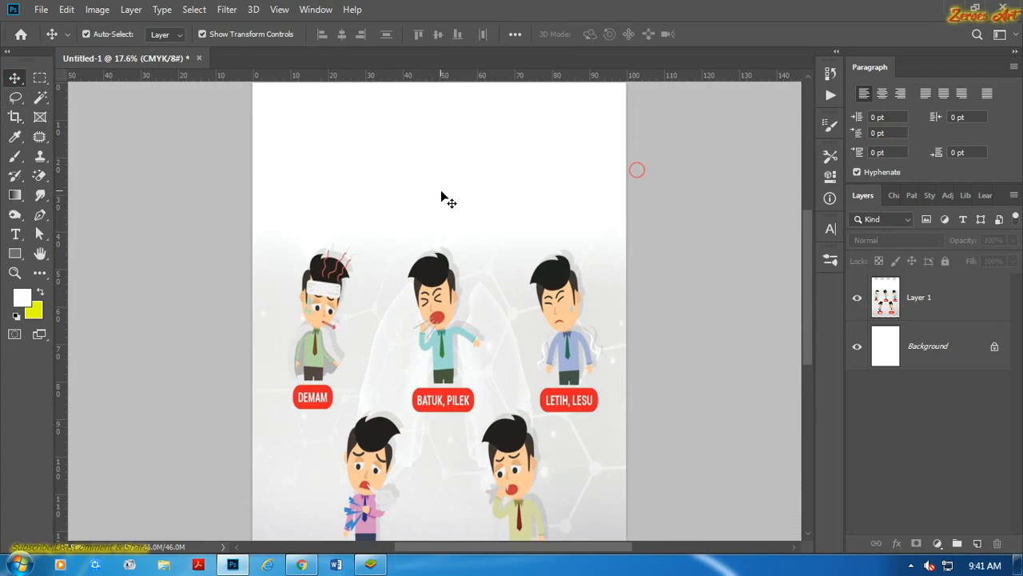
scroll(441, 193, "down", 6)
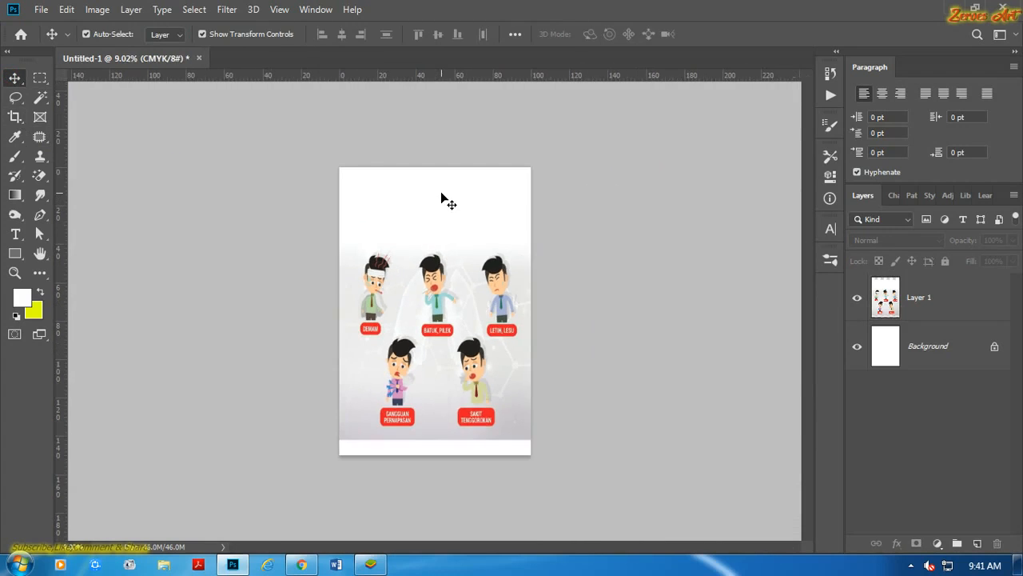
key("ctrl+z")
key("ctrl+z")
key("ctrl+z")
key("ctrl+z")
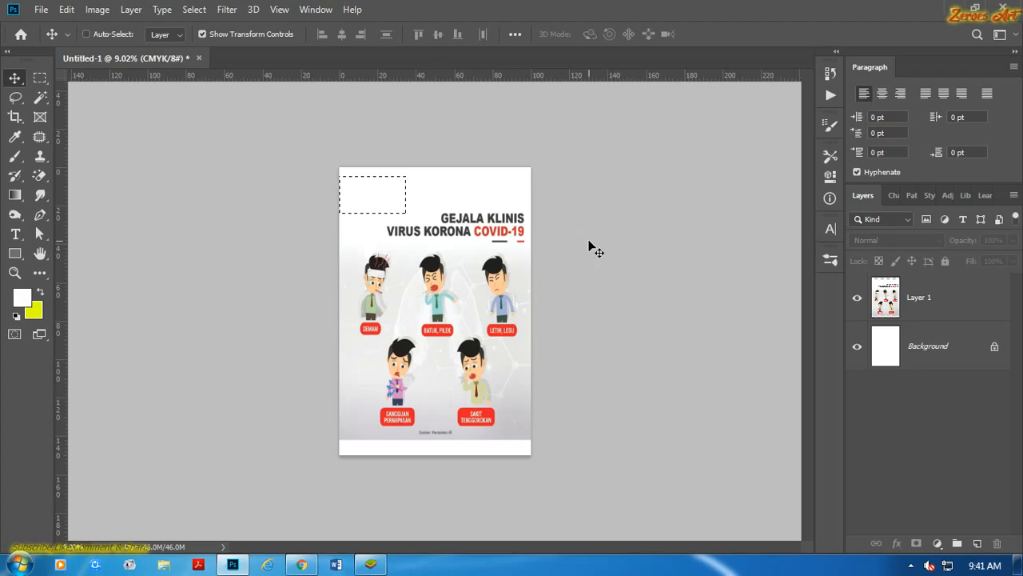
Select the "Sumber: Kemenkes RI" caption on Layer 1, patch it with the clean grey area beside it, and deselect.
scroll(469, 338, "up", 6)
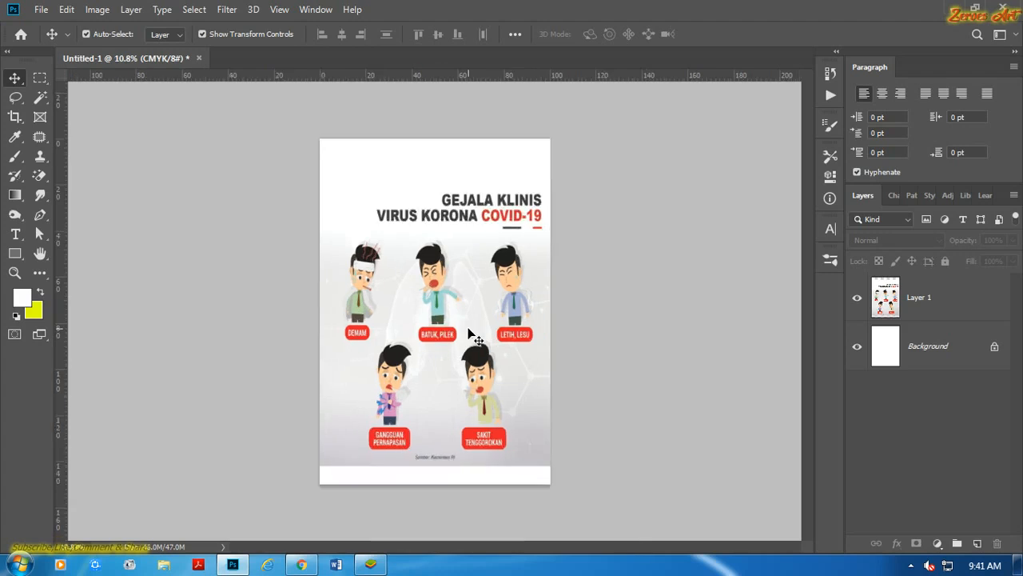
key("m")
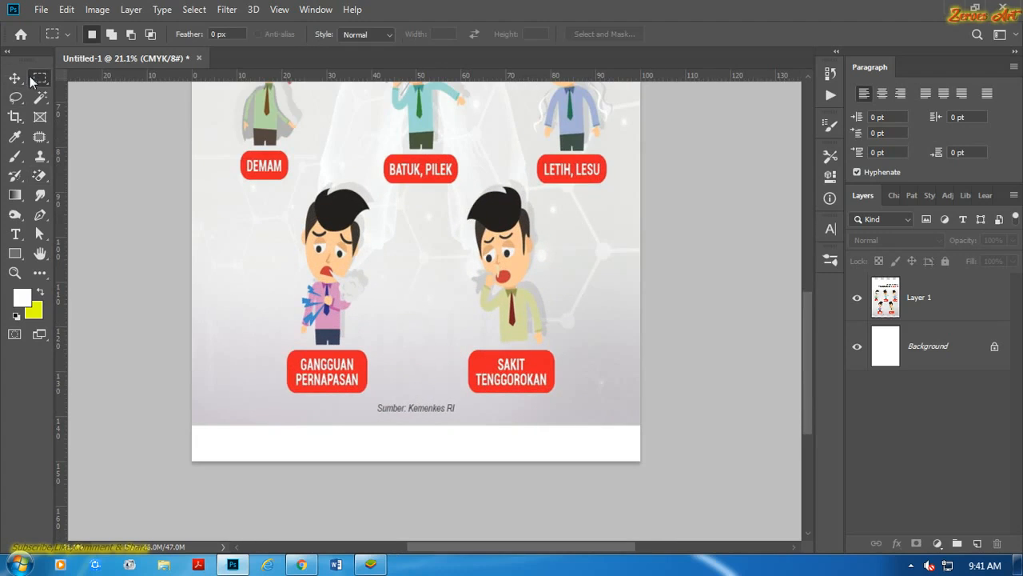
scroll(471, 357, "up", 6)
scroll(400, 331, "up", 2)
left_click_drag(336, 304, 503, 336)
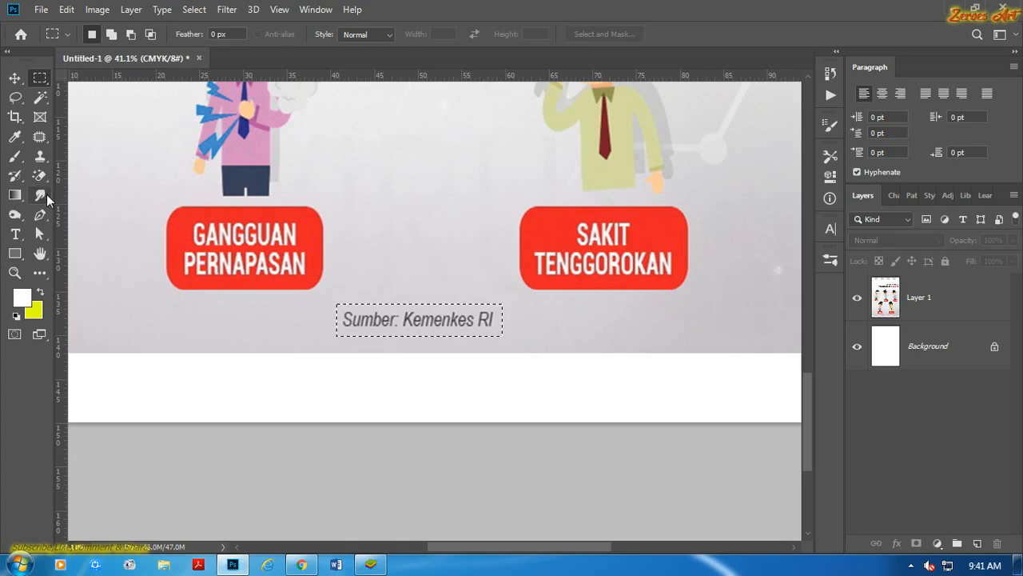
key("j")
left_click(409, 319)
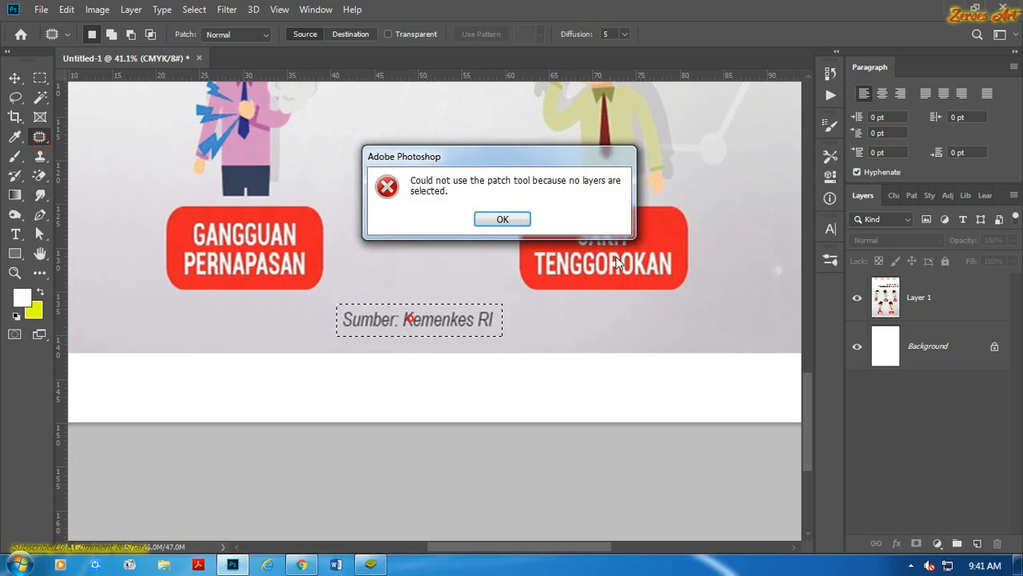
left_click(505, 218)
left_click(921, 302)
left_click_drag(462, 323, 649, 338)
key("ctrl+d")
scroll(647, 344, "down", 3)
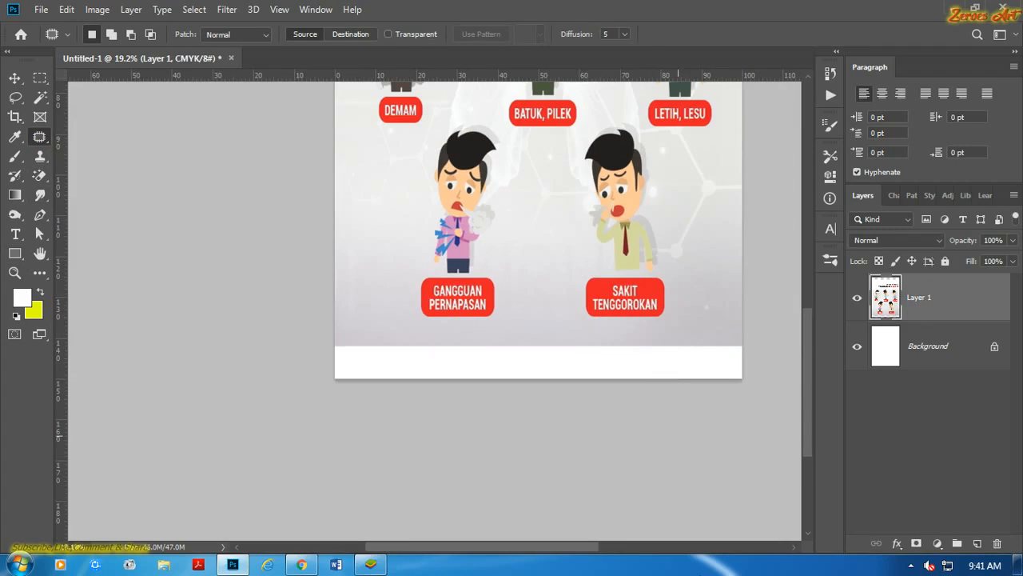
Duplicate the Background layer.
left_click(16, 79)
left_click(241, 173)
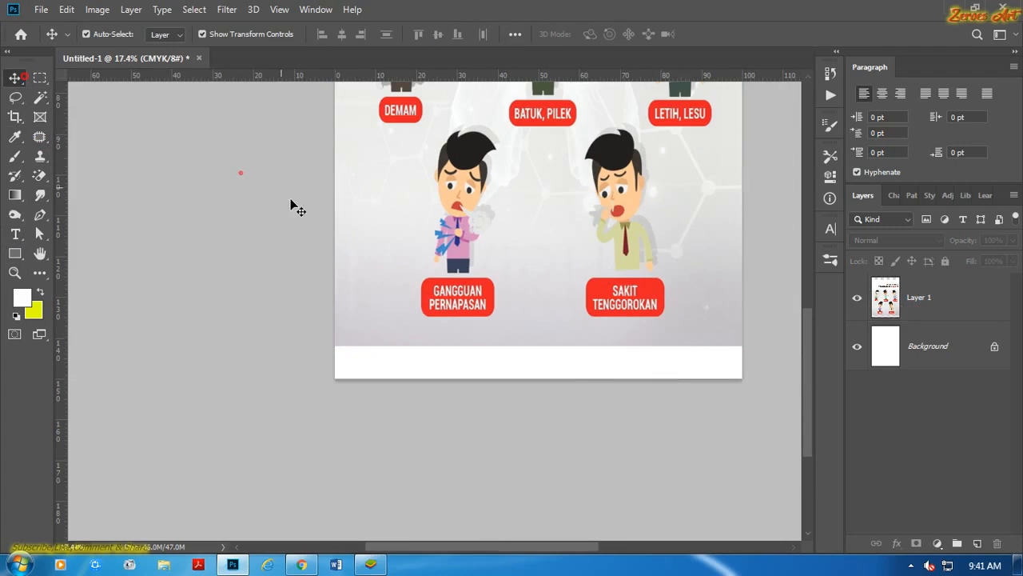
scroll(290, 203, "down", 7)
scroll(473, 343, "up", 4)
left_click_drag(472, 334, 461, 239)
left_click(462, 240)
scroll(462, 240, "up", 1)
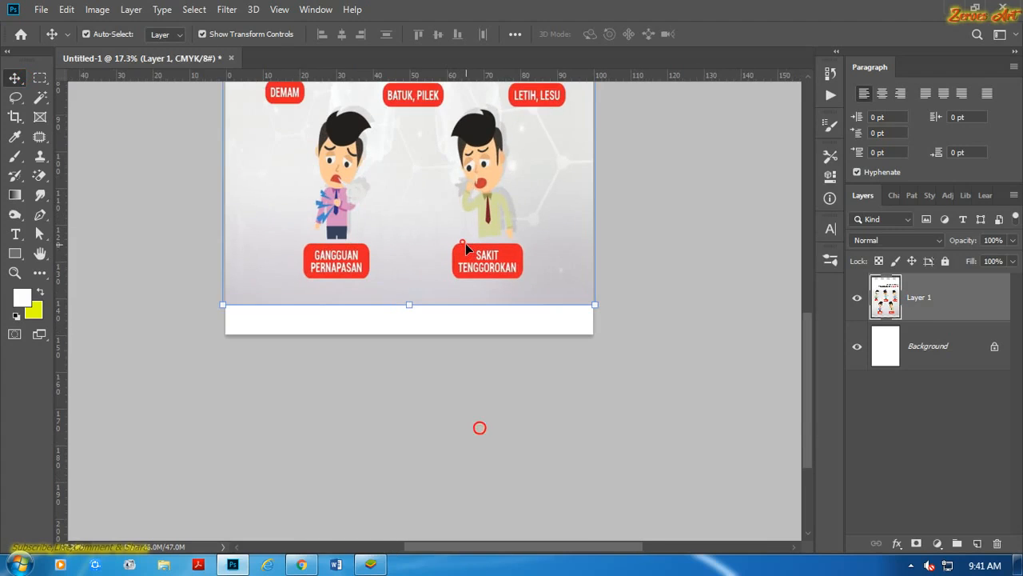
left_click(922, 341)
key("ctrl+j")
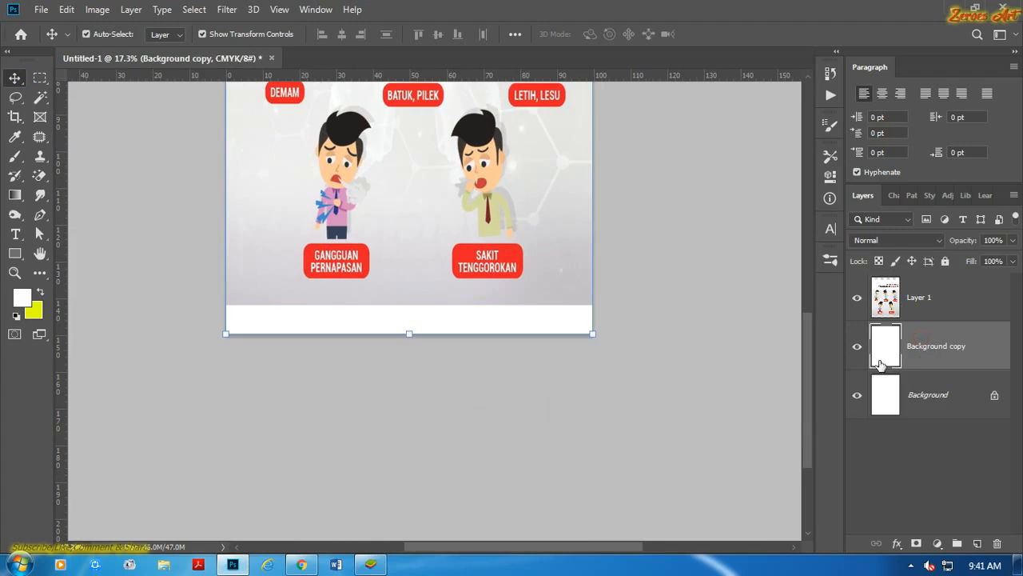
Draw a rectangle shape of about 3188 × 471 px covering the blank white strip below the poster image.
left_click(14, 253)
left_click_drag(200, 299, 605, 359)
left_click(787, 150)
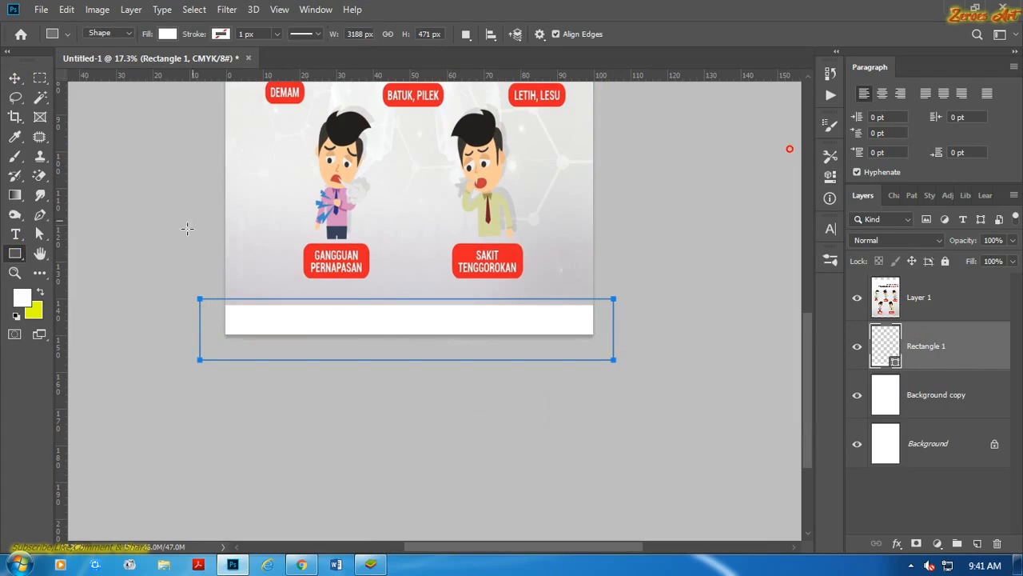
Set the background colour to the red sampled from the "SAKIT TENGGOROKAN" label and fill the rectangle with it.
left_click(34, 310)
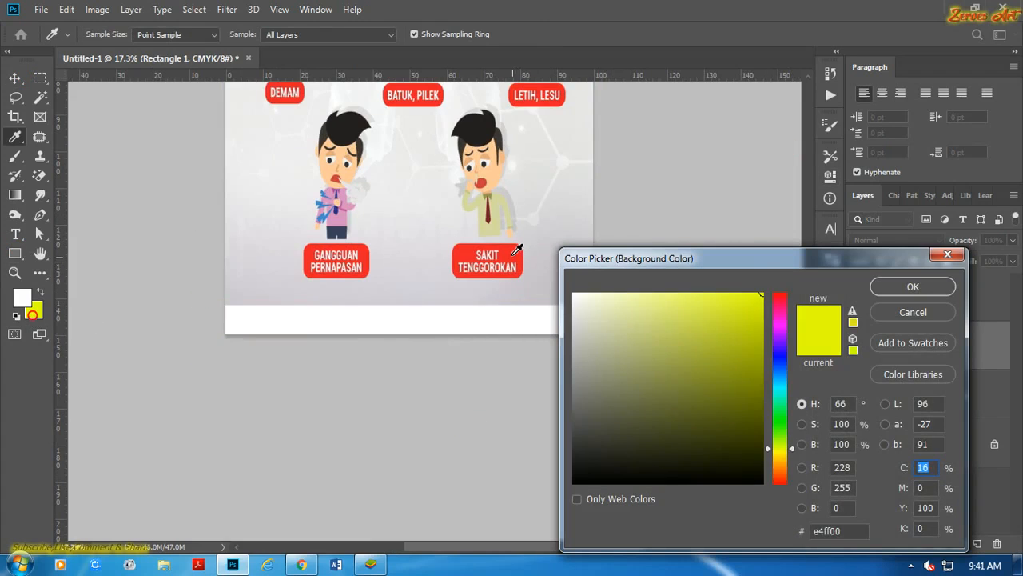
left_click(516, 260)
left_click(910, 287)
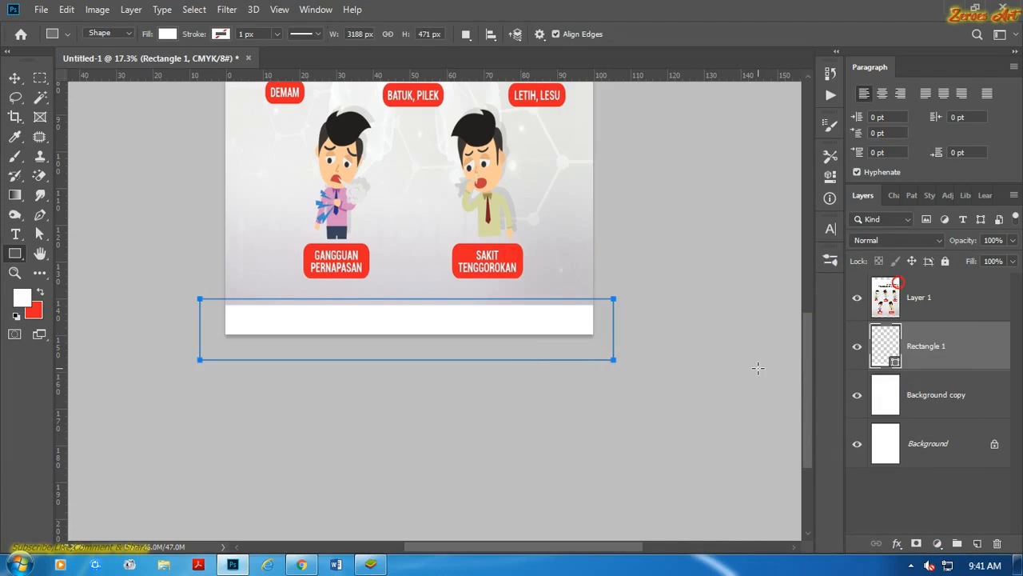
key("ctrl+BackSpace")
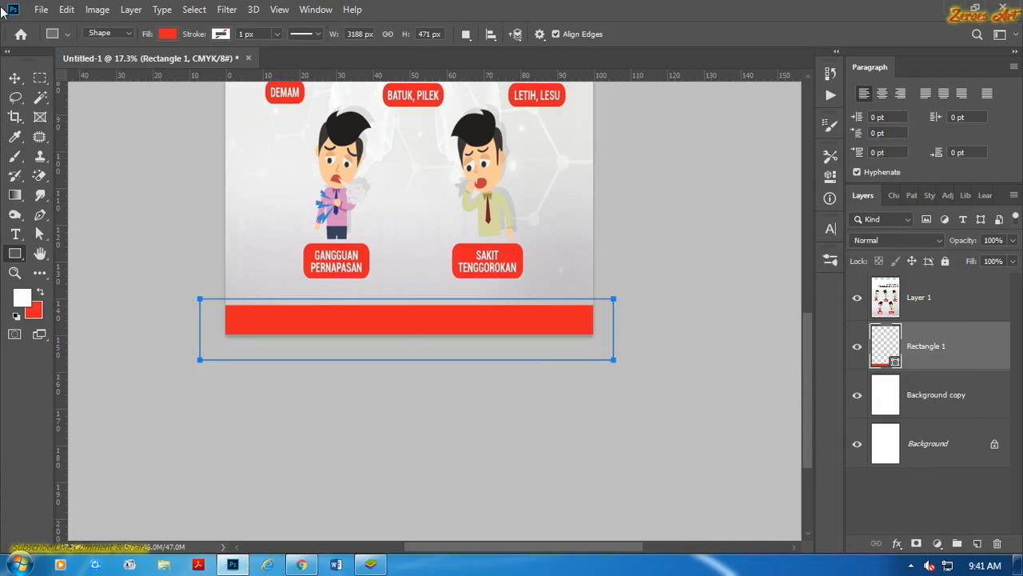
left_click(11, 82)
left_click(135, 146)
scroll(217, 188, "down", 5)
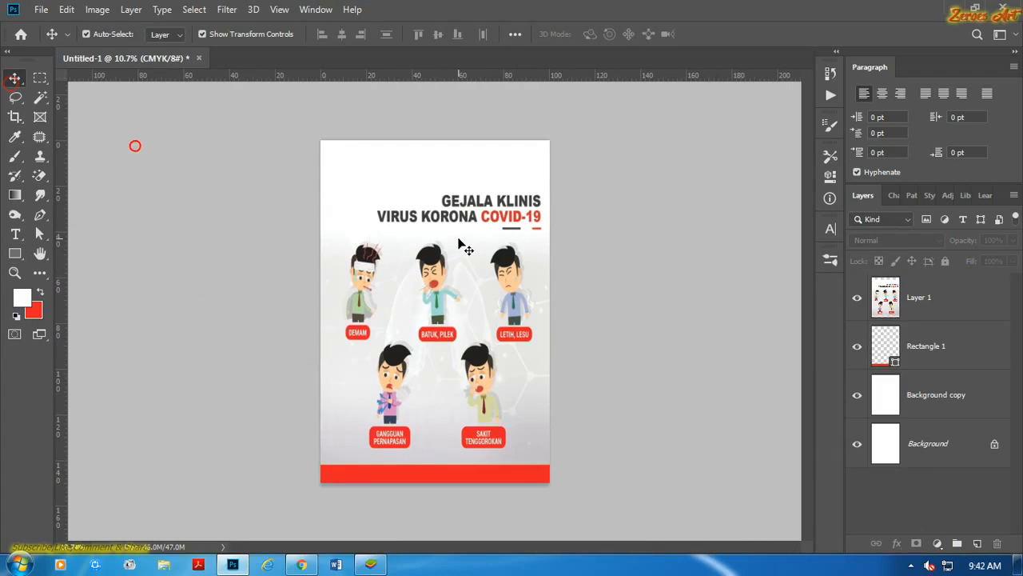
Place a red 72 pt Arial Bold Italic "Lorem Ipsum" placeholder text in the blank white area above the poster title.
left_click(16, 234)
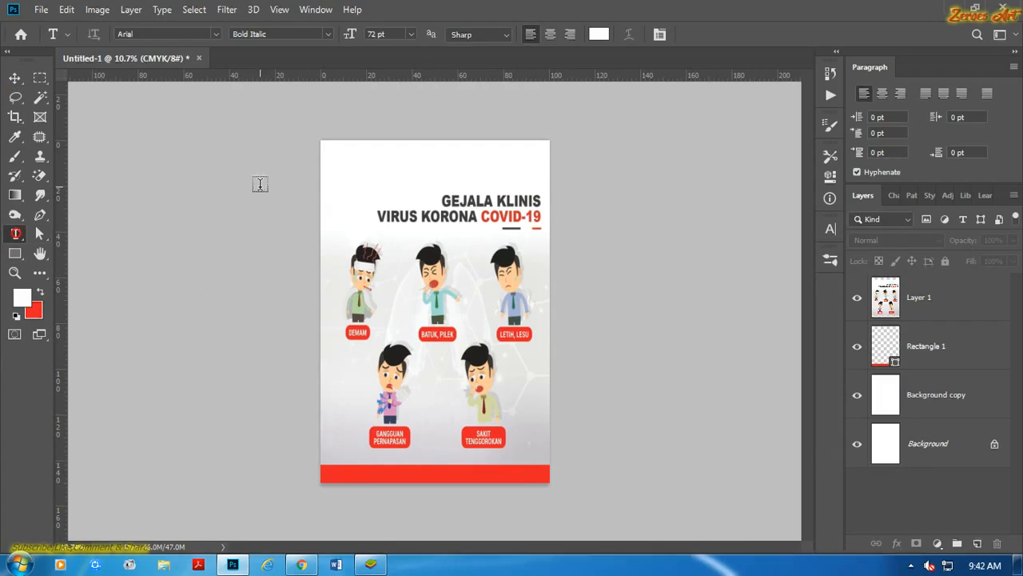
scroll(356, 166, "up", 3)
scroll(376, 156, "up", 1)
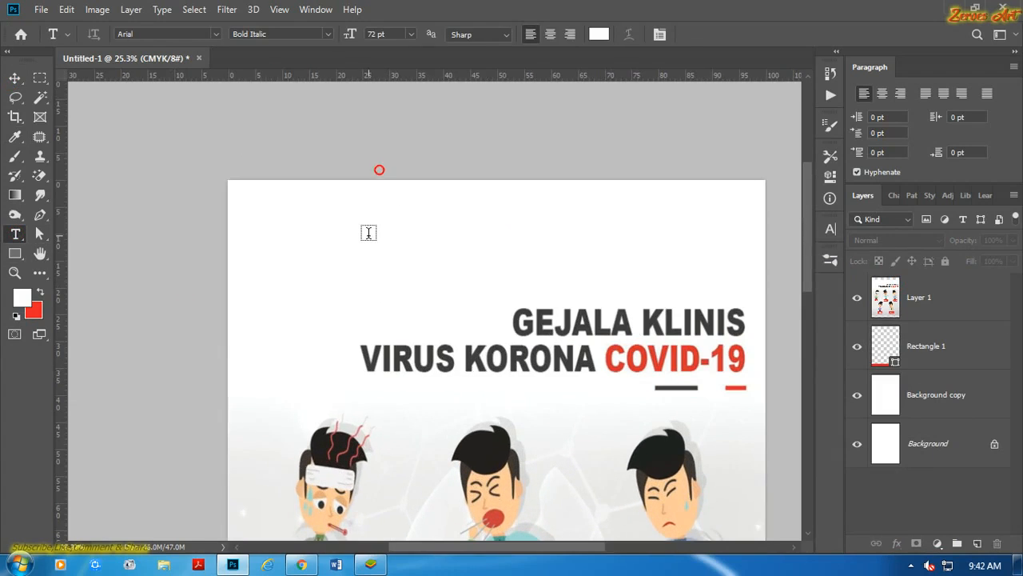
left_click(370, 232)
scroll(384, 227, "up", 2)
scroll(384, 227, "up", 4)
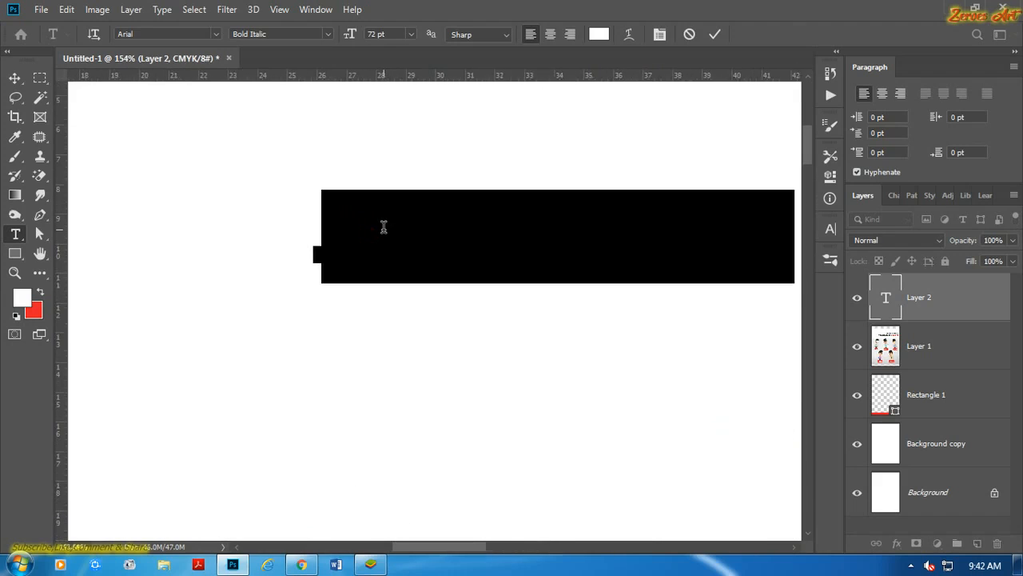
left_click(599, 36)
left_click(728, 331)
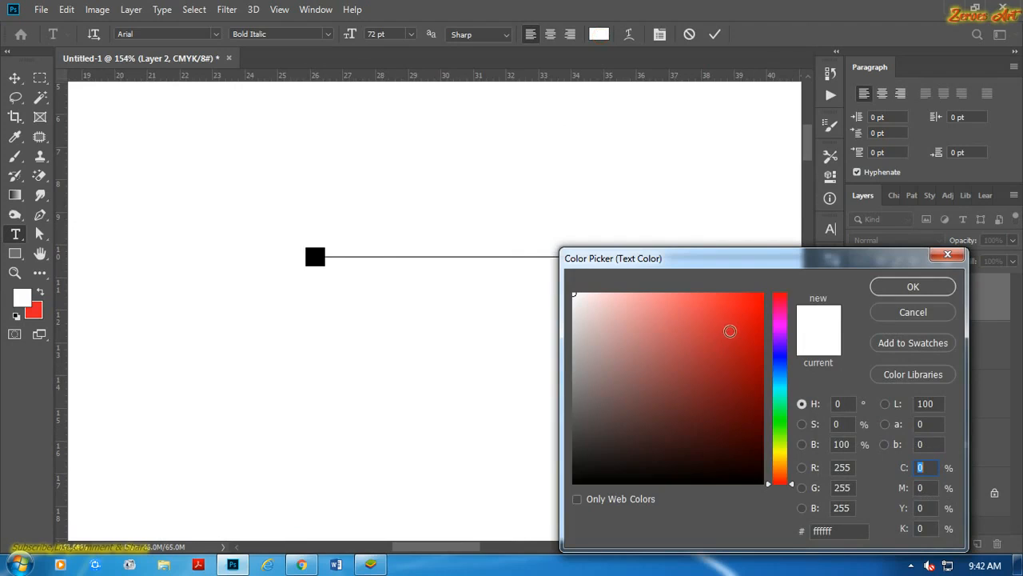
left_click(910, 286)
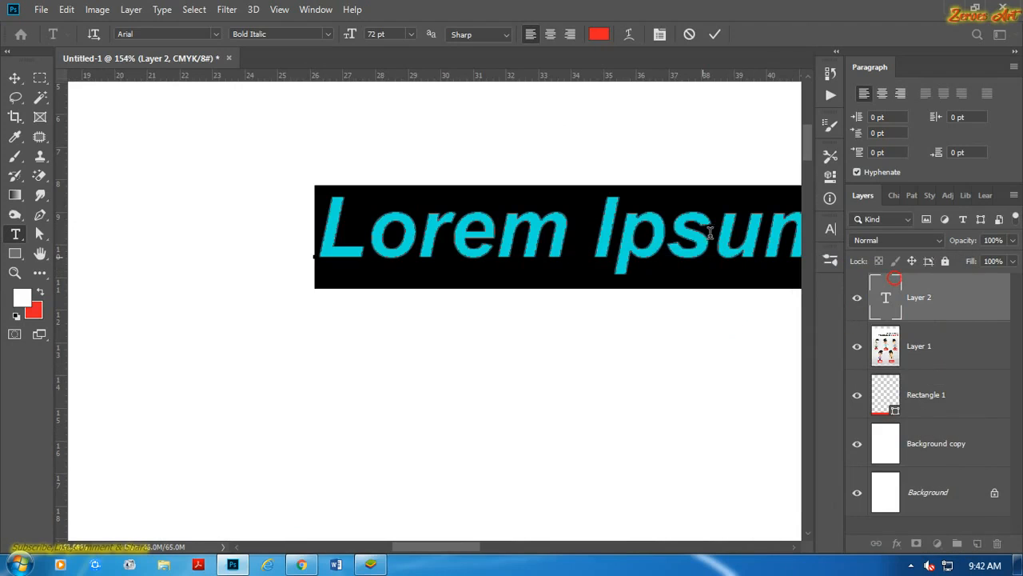
left_click(714, 36)
left_click(14, 78)
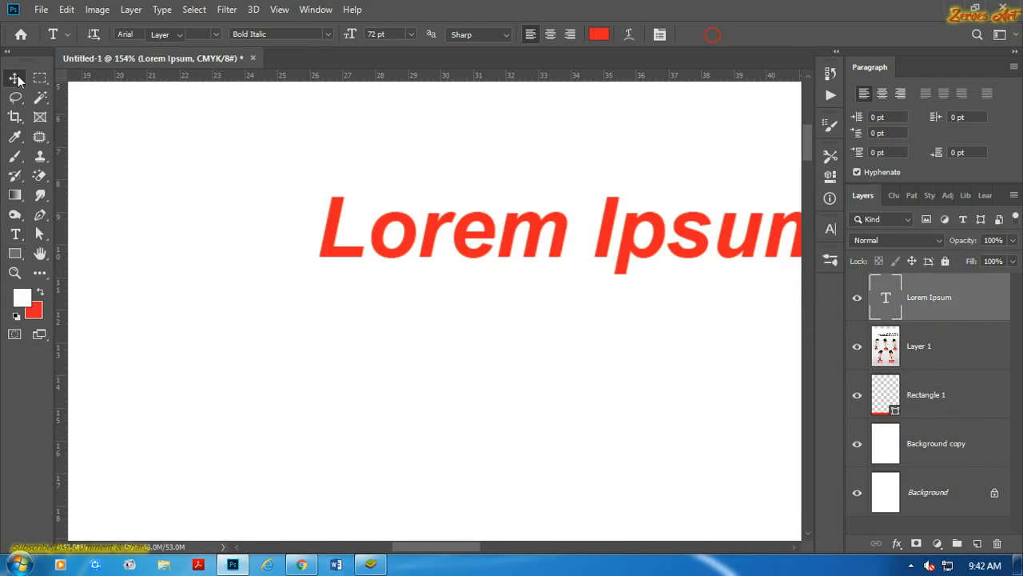
scroll(199, 157, "down", 2)
scroll(383, 285, "down", 6)
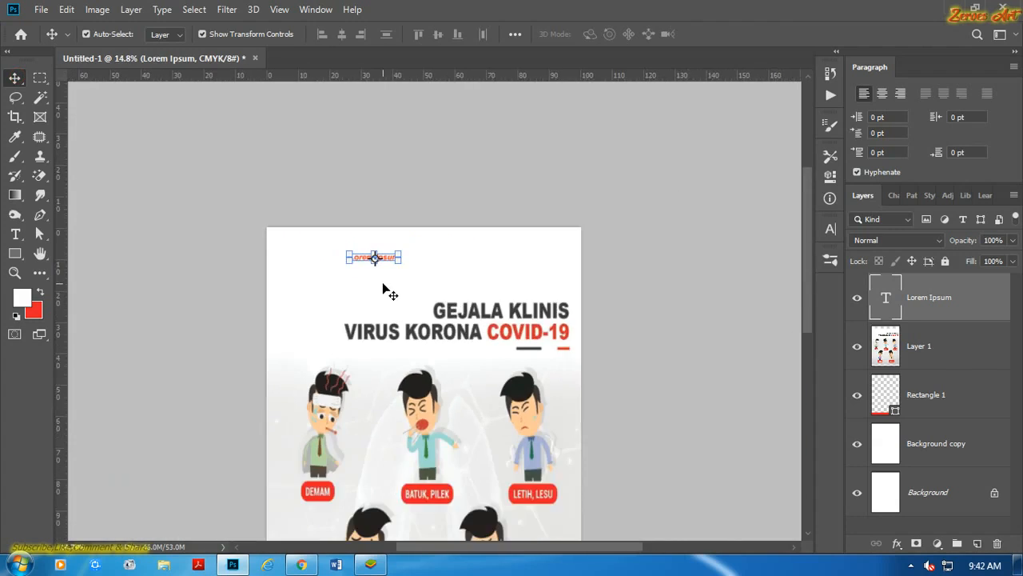
left_click(635, 377)
Raise the upper-left corner of the red footer rectangle so its upper edge slopes down towards the right.
scroll(448, 303, "up", 3)
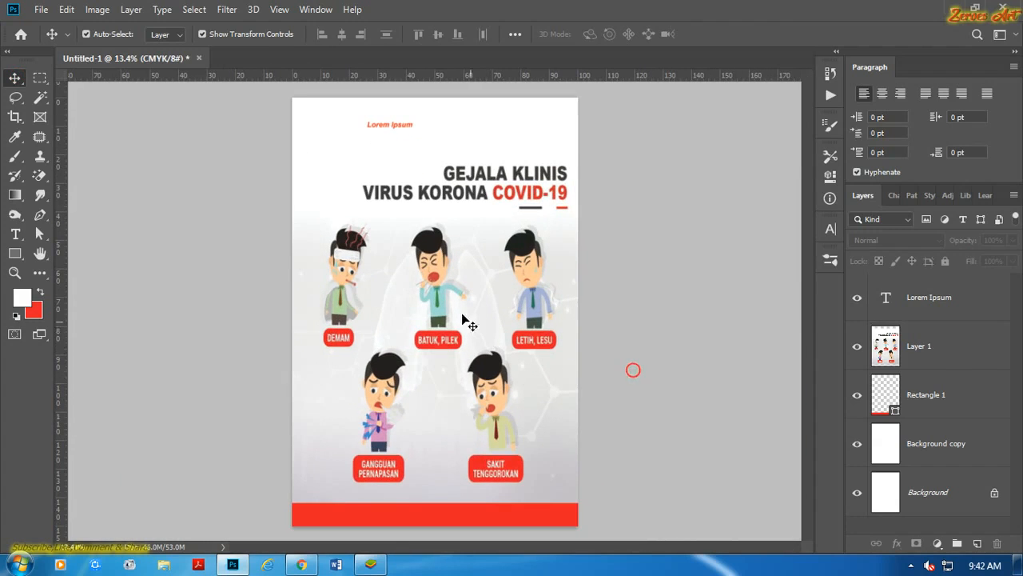
scroll(428, 272, "up", 4)
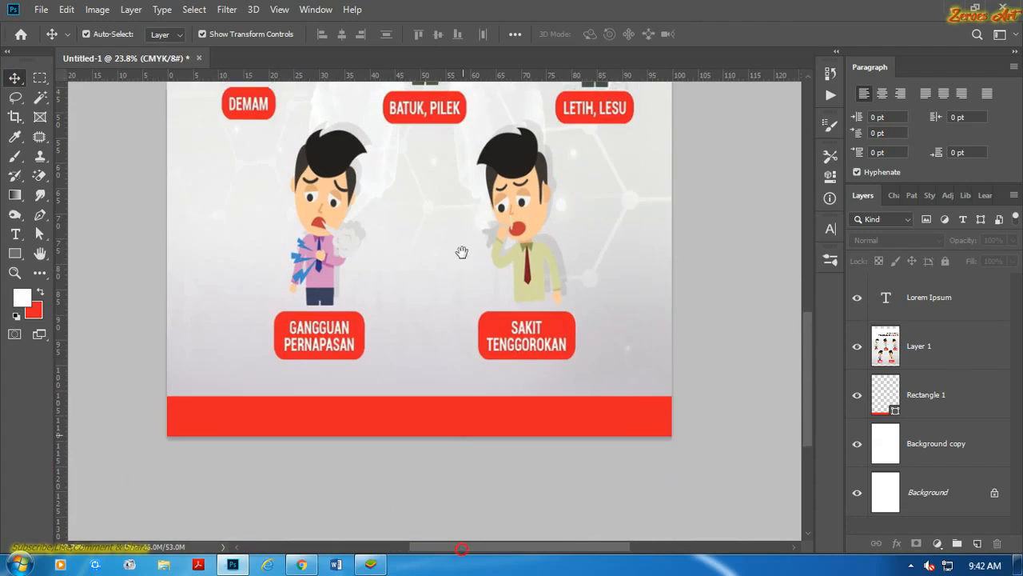
scroll(415, 495, "up", 1)
left_click(414, 417)
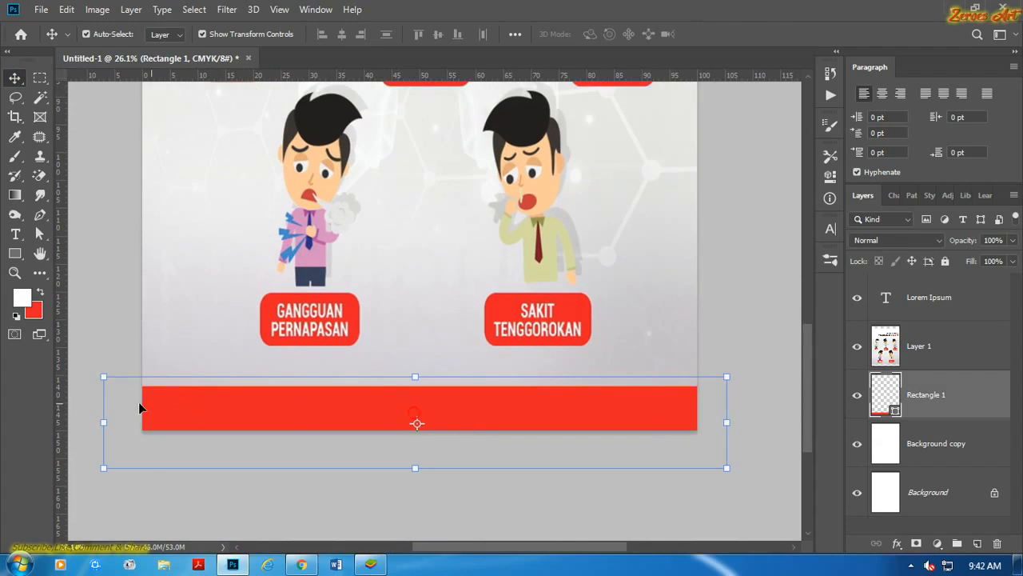
left_click_drag(103, 376, 102, 347)
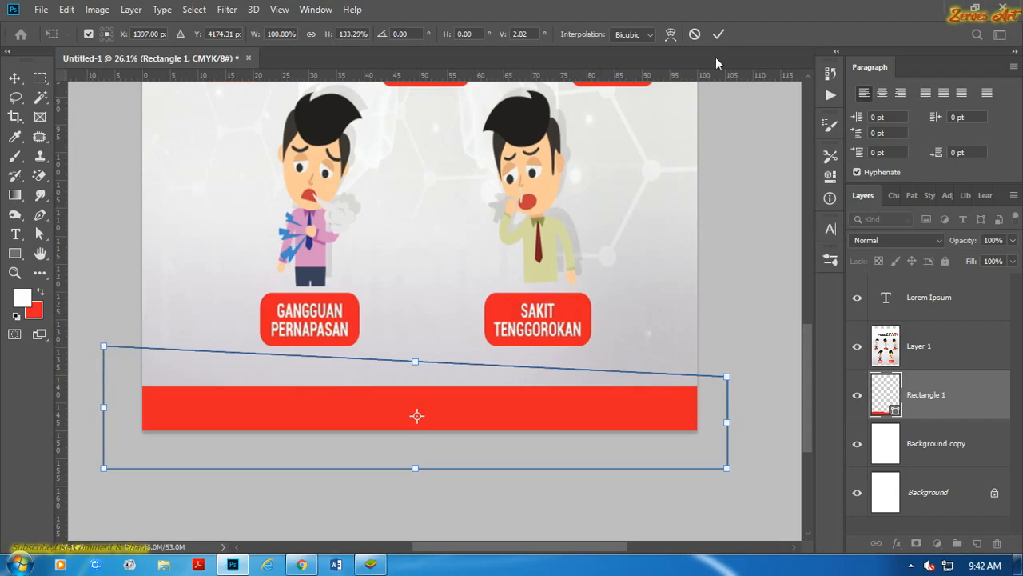
left_click(718, 34)
left_click(733, 182)
Move the Rectangle 1 layer above Layer 1 and shift the sloped red band slightly lower.
left_click_drag(916, 408, 927, 338)
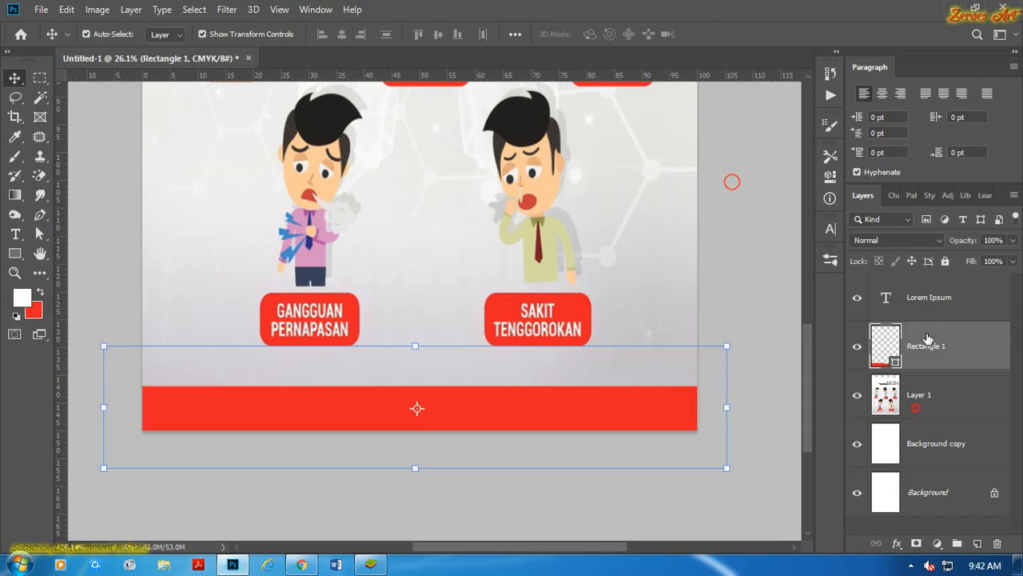
left_click(557, 518)
left_click_drag(443, 399, 443, 386)
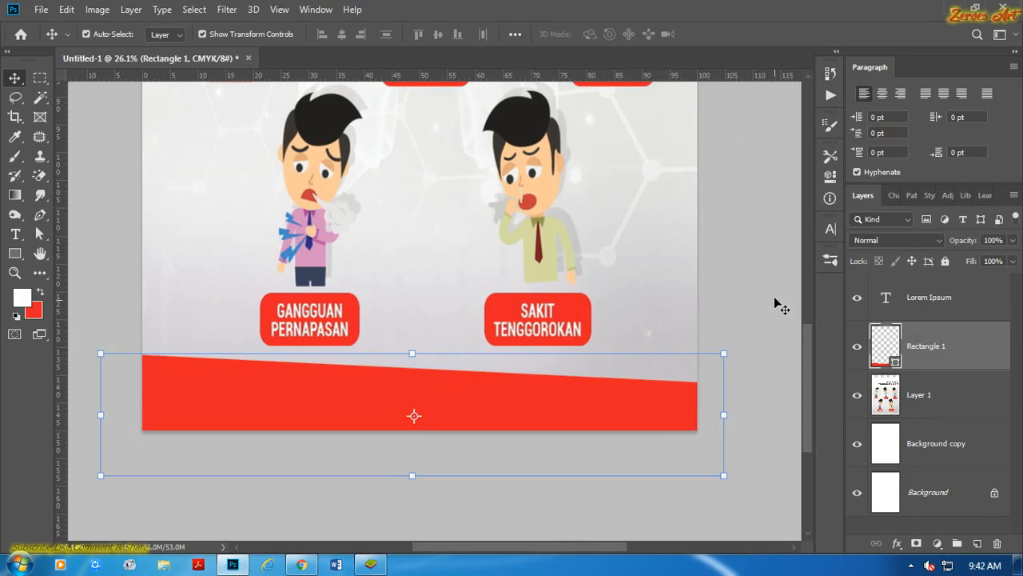
Add a white 20 px Stroke effect with Outside position to the red footer band.
left_click(897, 543)
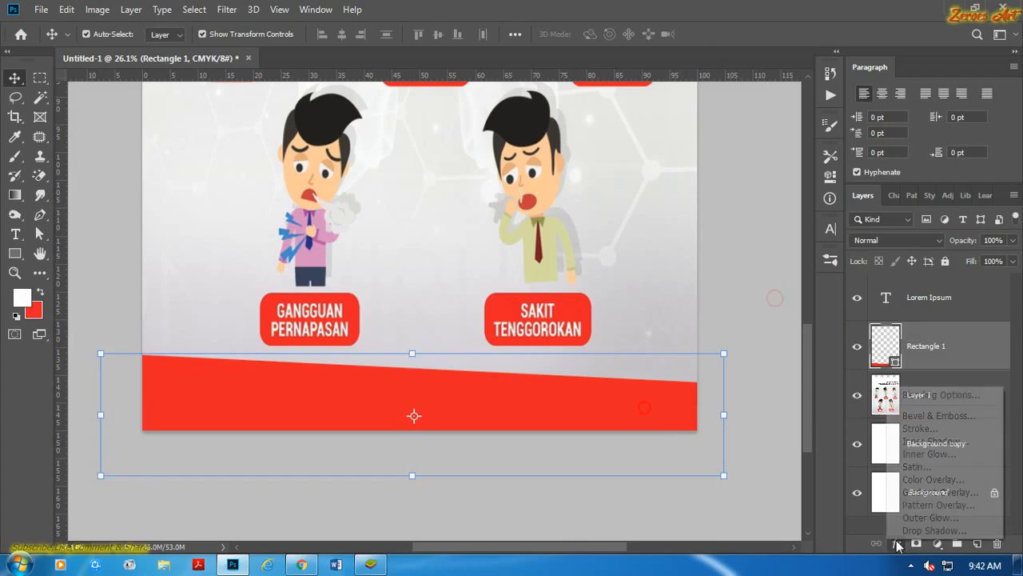
left_click(922, 428)
left_click(630, 227)
left_click(633, 238)
left_click(698, 207)
key("Up")
key("Up")
key("Up")
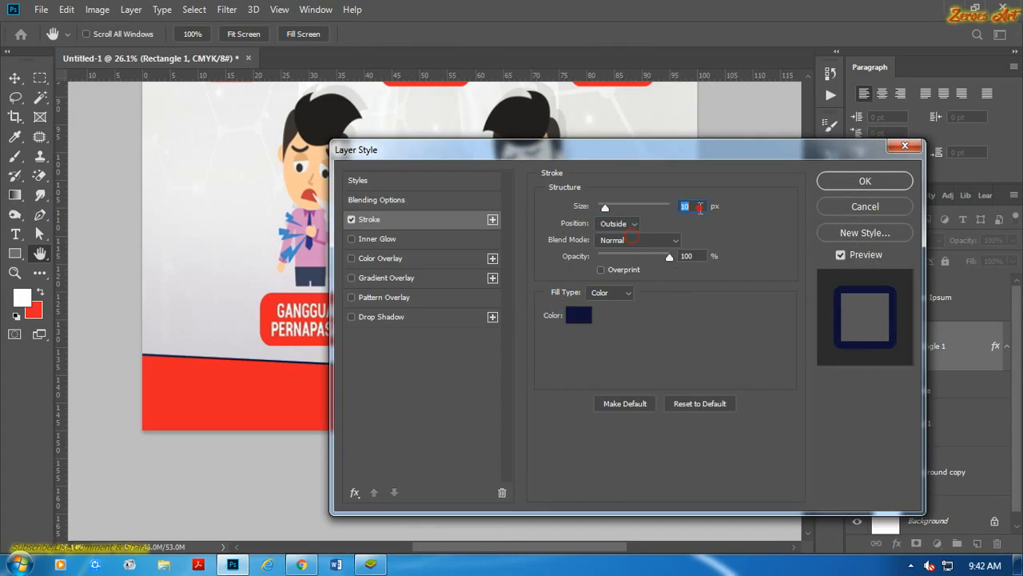
left_click(587, 315)
left_click(582, 311)
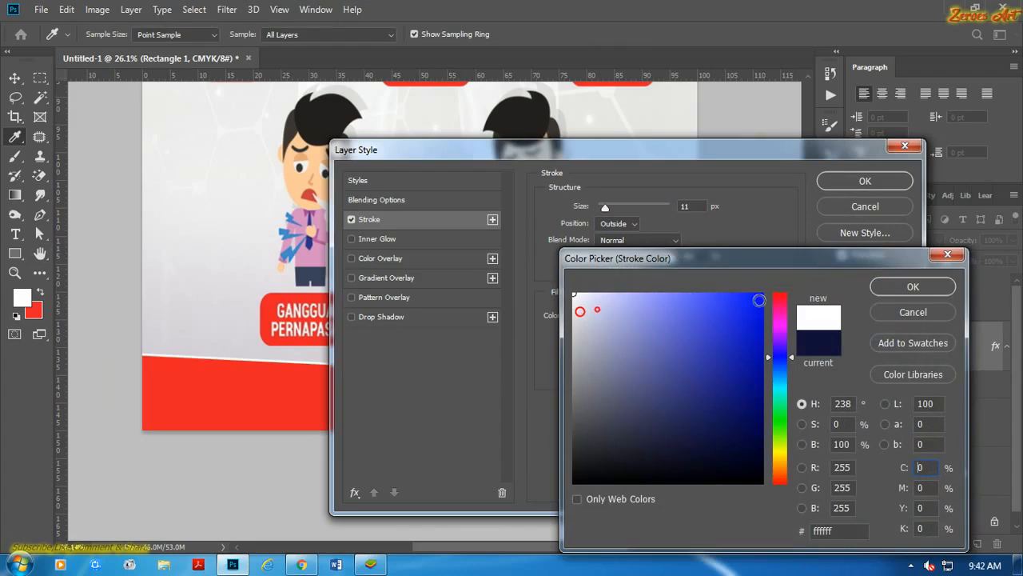
left_click(911, 285)
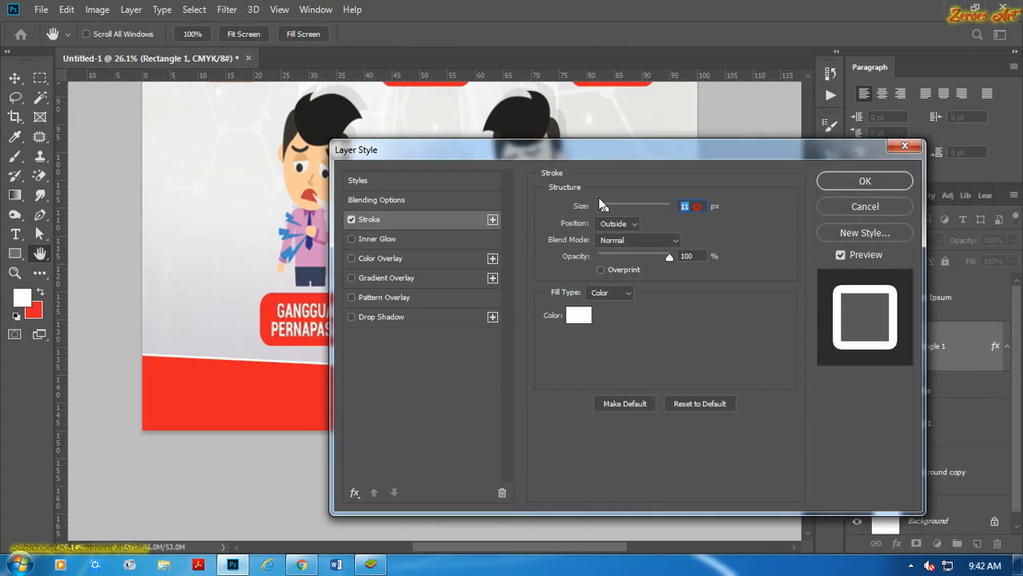
type("20")
left_click(697, 206)
left_click(873, 185)
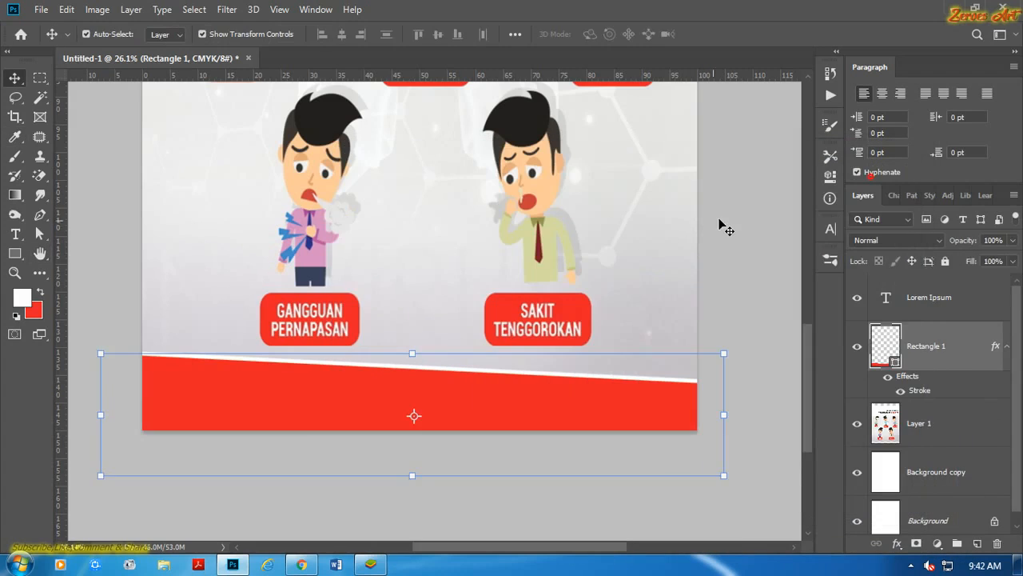
left_click(721, 219)
Replace the "Lorem Ipsum" placeholder with "pemerintah kabupaten lombok timur".
scroll(523, 260, "down", 8)
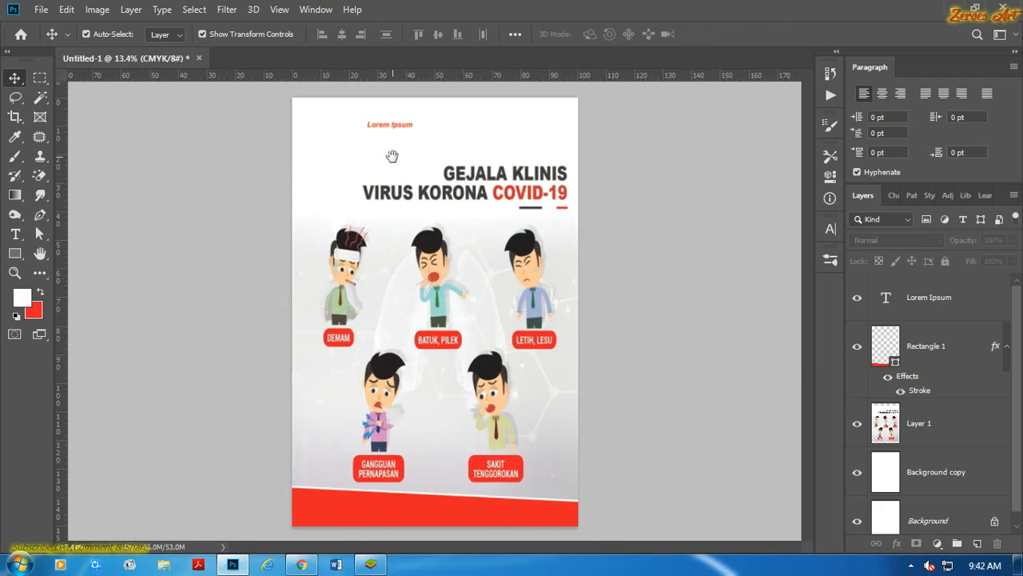
scroll(392, 152, "up", 8)
double_click(397, 287)
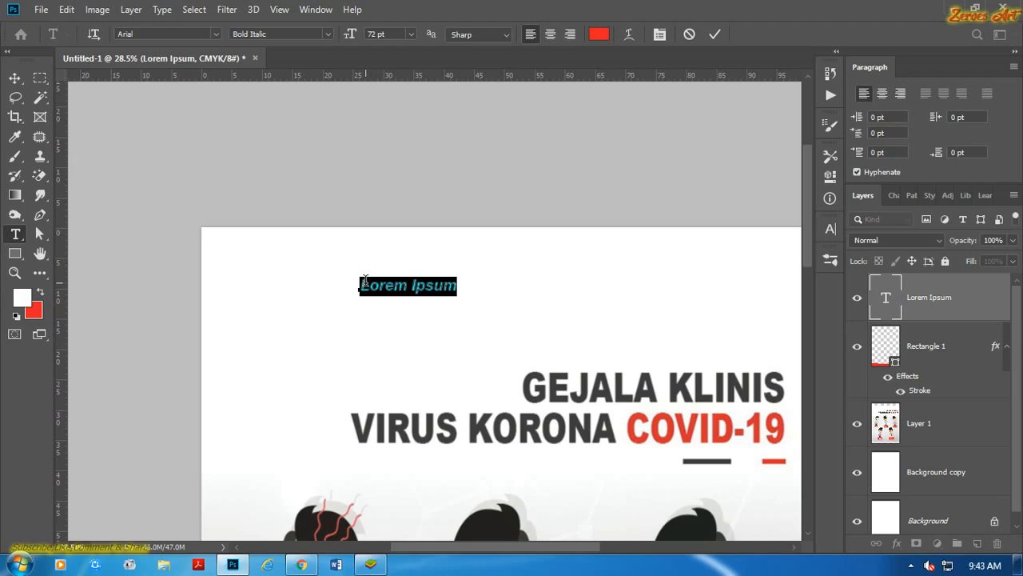
key("BackSpace")
type("pemerintah kabupaten")
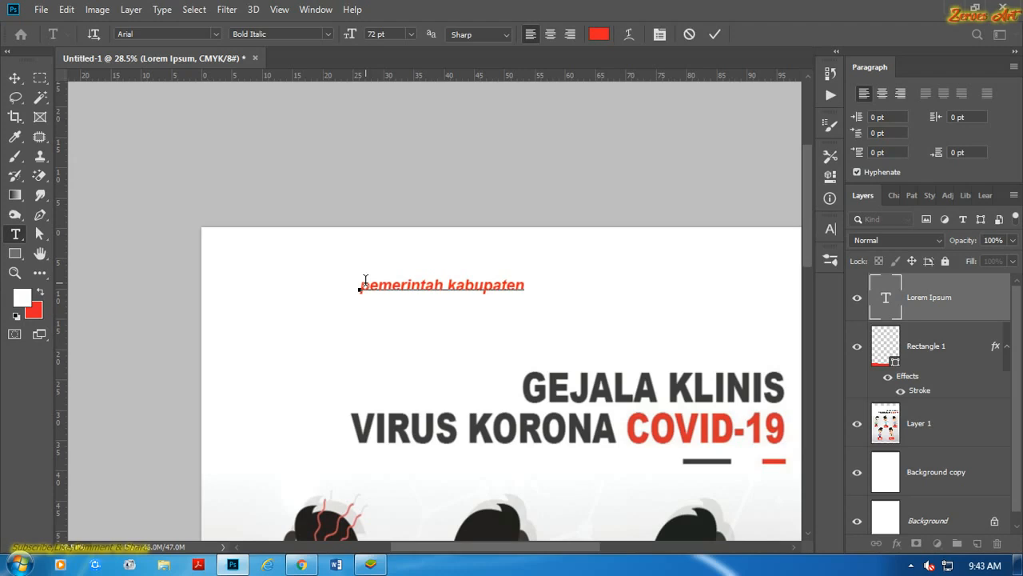
type("mbok timur")
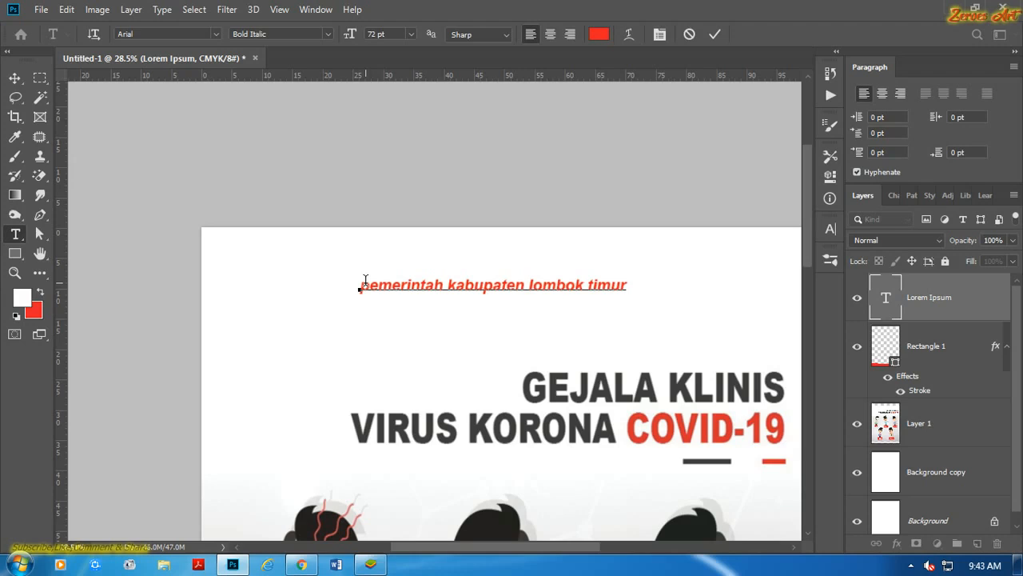
left_click(716, 35)
Move the header line up, duplicate it just below, and change the copy to "uptd pendidikan dan kebudayaan kecamatan sakra barat".
key("v")
left_click(567, 144)
left_click_drag(519, 287, 608, 279)
double_click(608, 279)
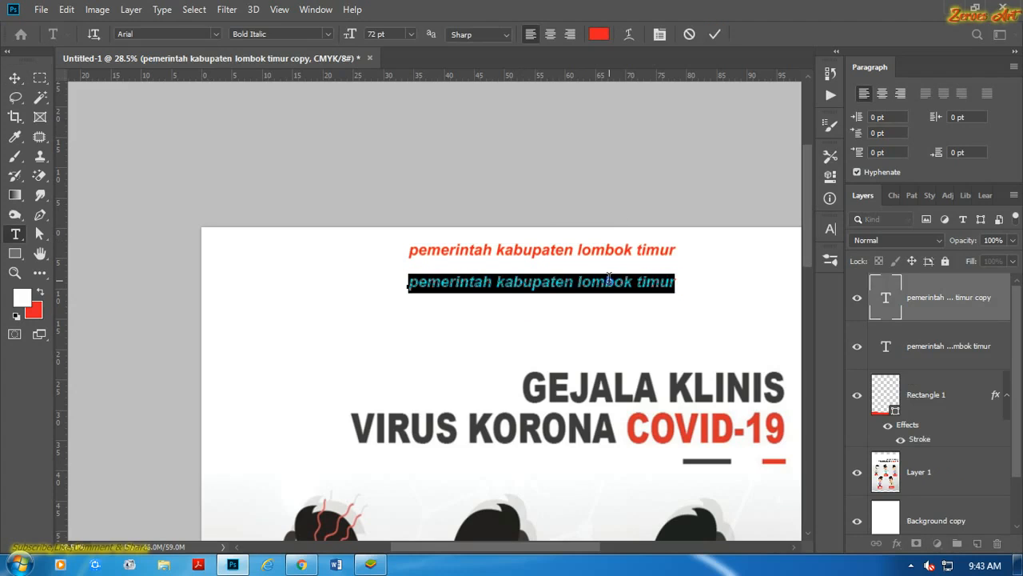
type("uptd pe")
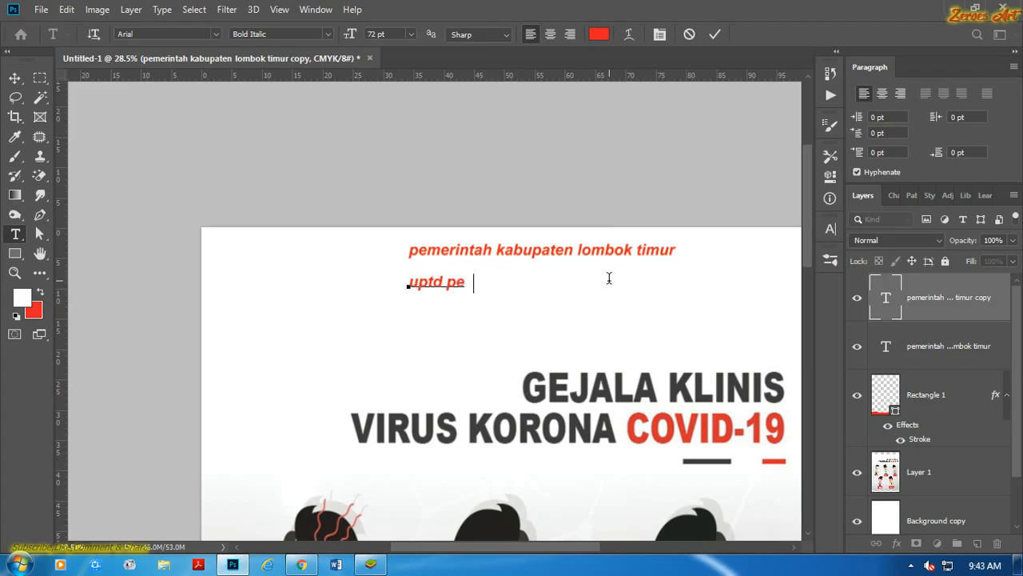
type("ndidikan")
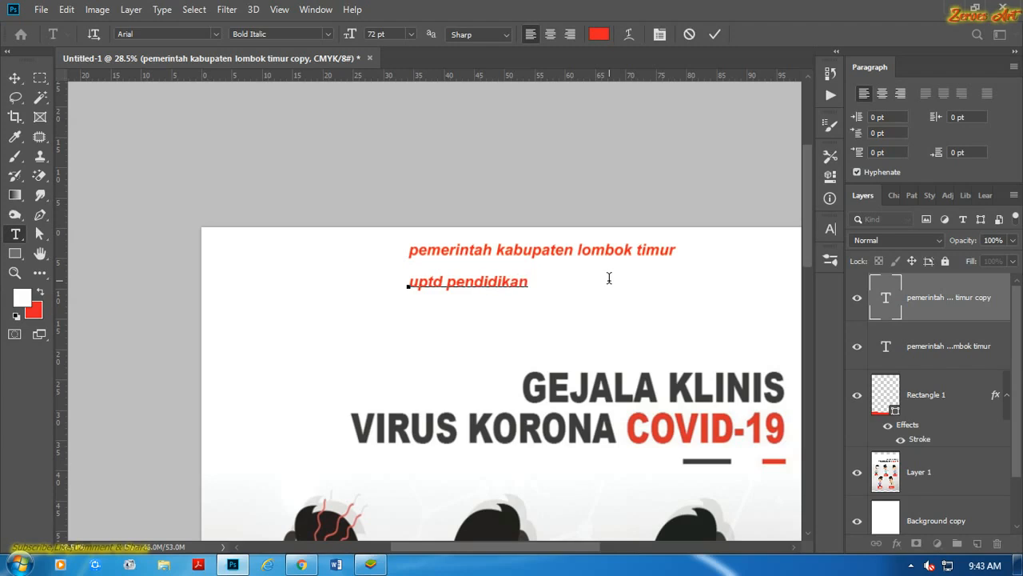
type(" dan kebudayaan  kecamatan sakra ba")
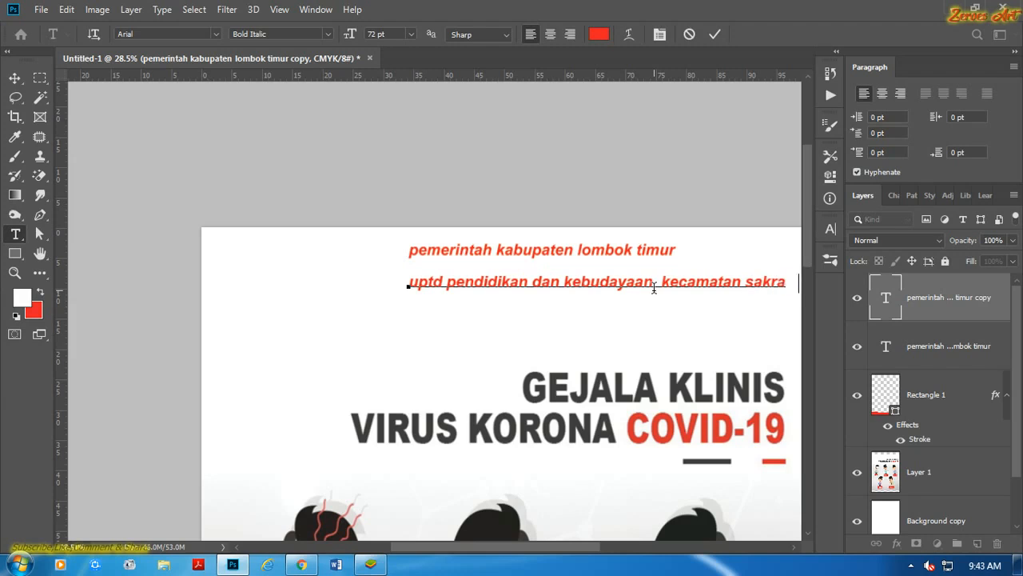
left_click(718, 34)
Centre the second header line, duplicate it below as a third line, and change the copy to "sekolah dasar negeri 1 sukarara".
key("v")
left_click_drag(667, 291, 601, 304)
key("t")
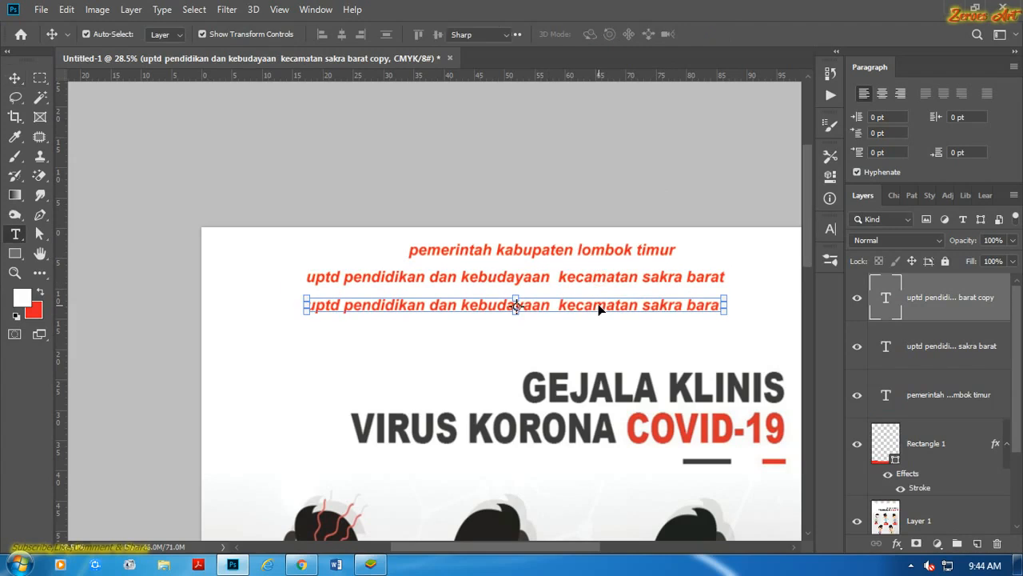
triple_click(598, 306)
type("sek")
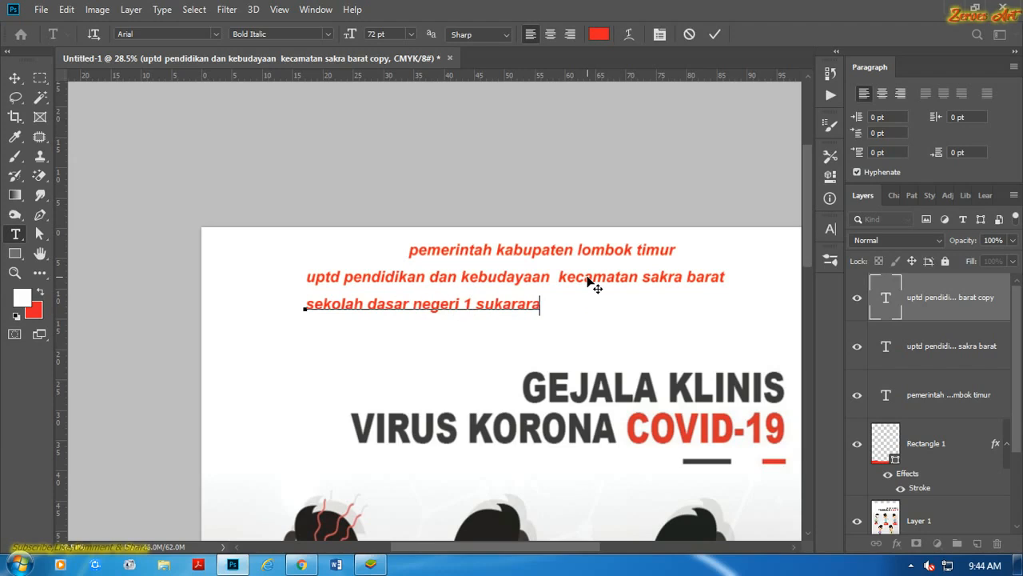
left_click(714, 34)
Move the "sekolah dasar negeri 1 sukarara" line to the right so it sits centred under the other header lines.
key("v")
left_click(589, 146)
scroll(514, 261, "down", 4)
left_click_drag(470, 294, 553, 293)
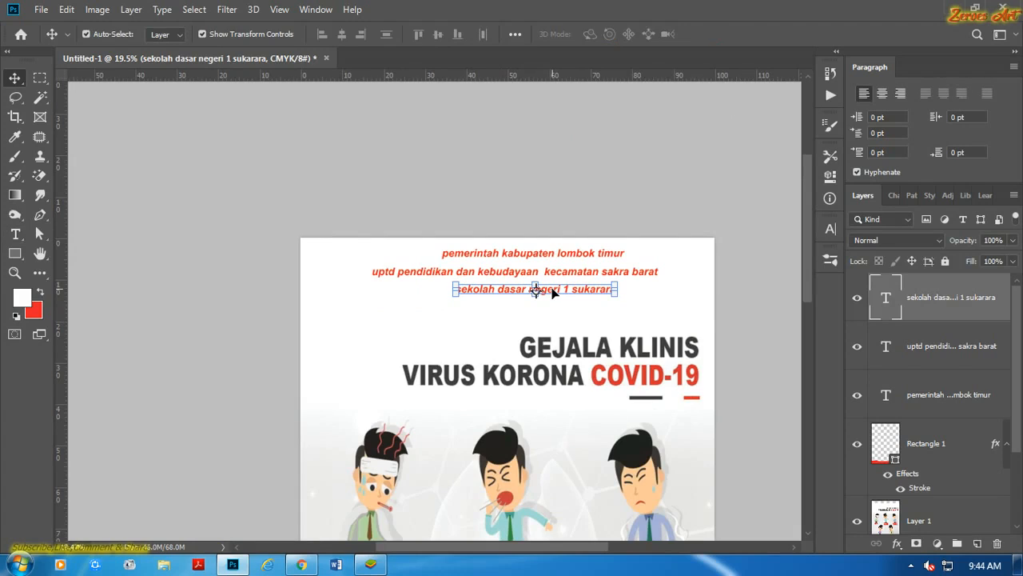
left_click(562, 225)
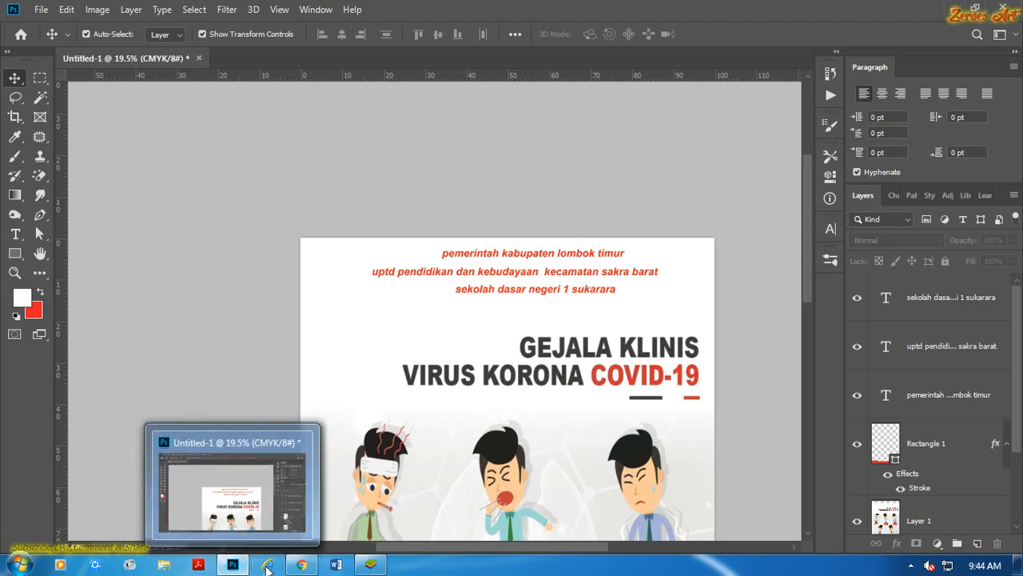
Place the Lombok Timur logo from the LOGO folder in Downloads and position it in the poster's upper-left corner beside the header text.
left_click(163, 564)
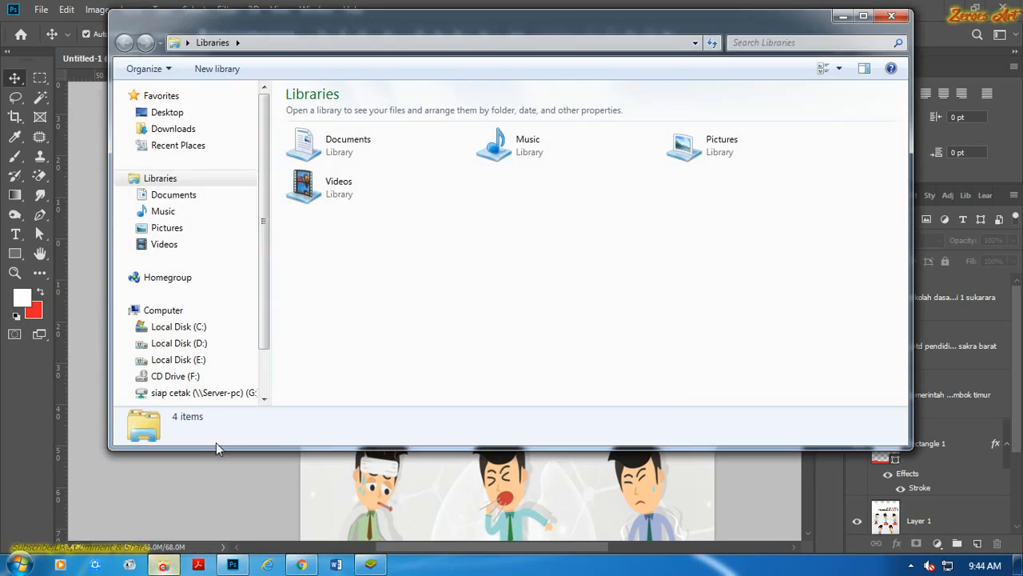
left_click(174, 130)
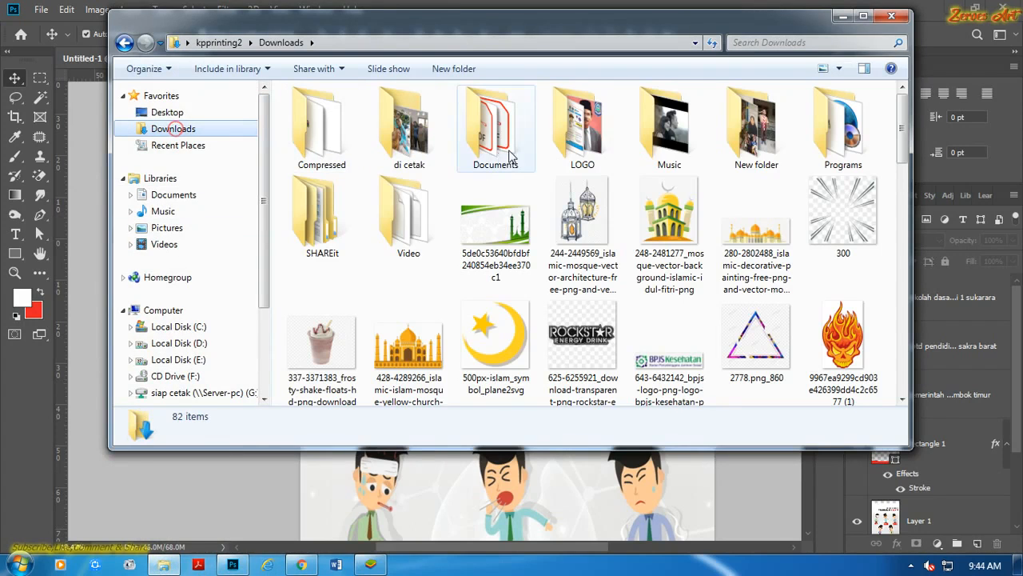
double_click(577, 144)
left_click_drag(496, 132, 380, 359)
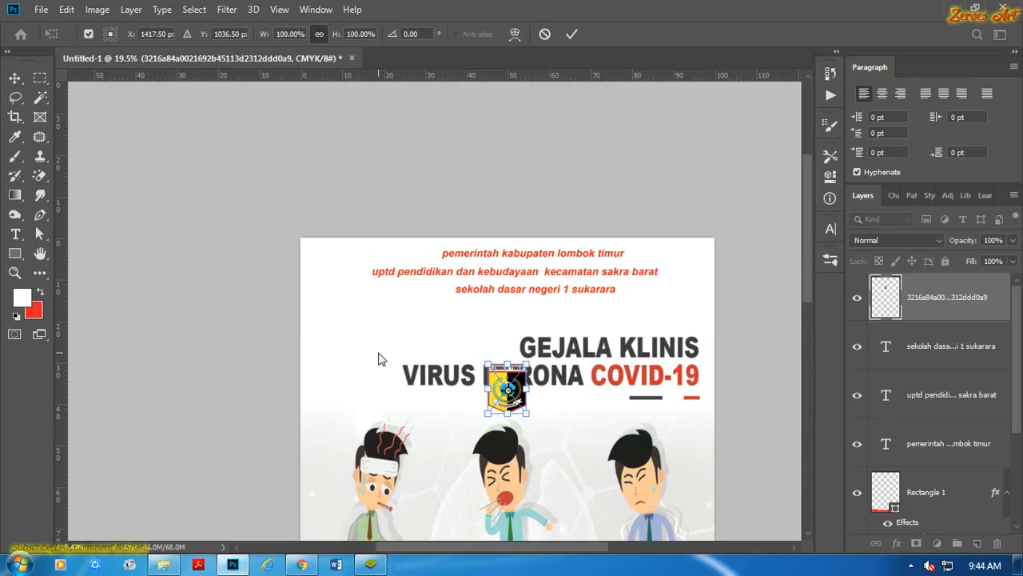
key("Return")
left_click_drag(522, 357, 345, 237)
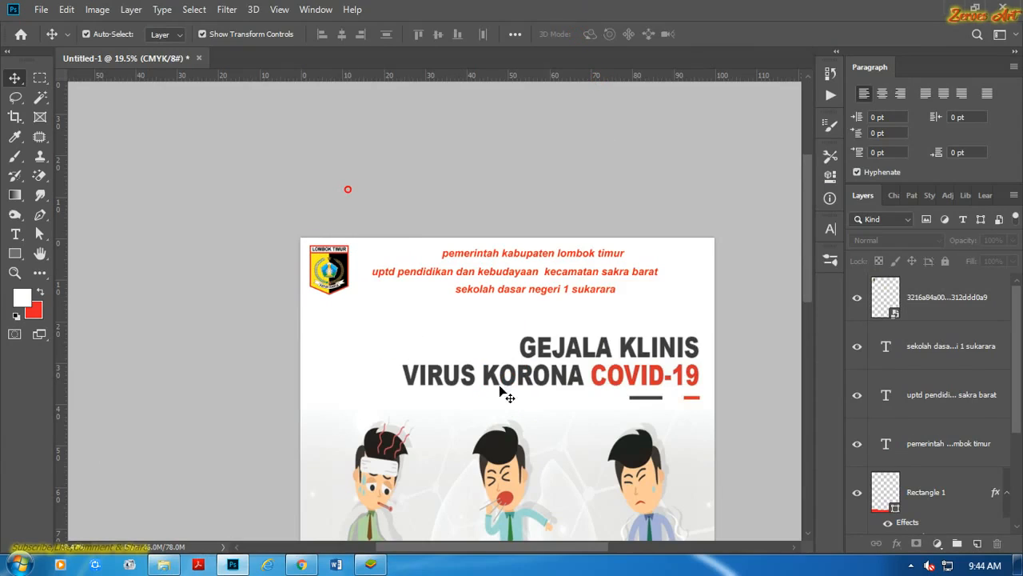
Try to place the "logo dinas pendidikan 3" image from the LOGO folder onto the poster, and undo it.
left_click(163, 565)
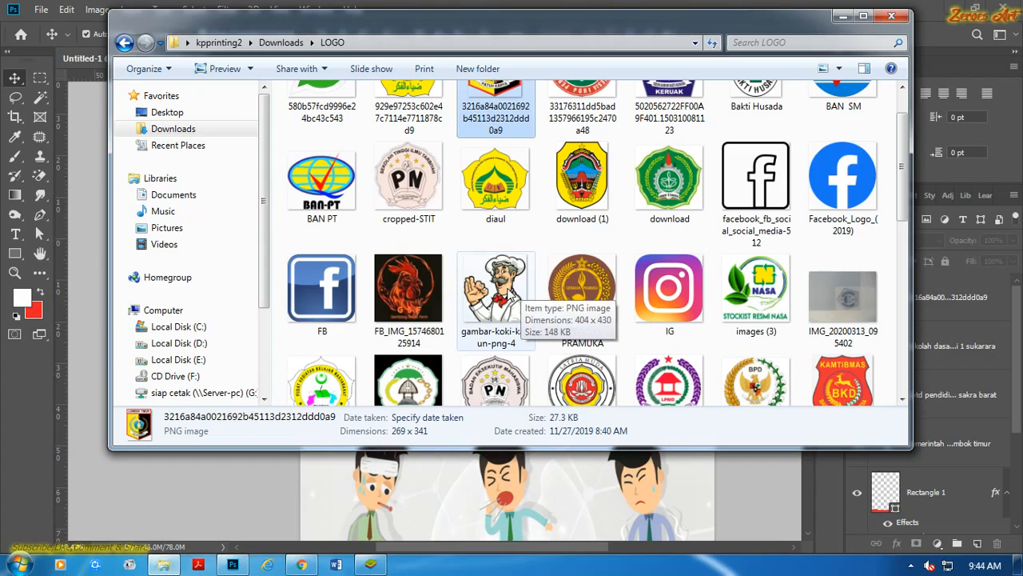
scroll(546, 250, "up", 1)
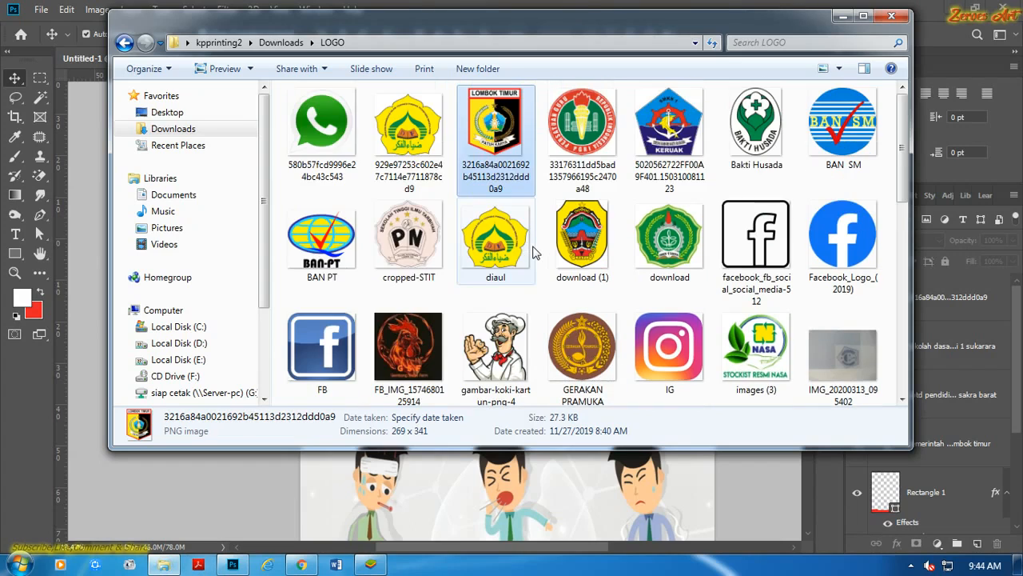
scroll(551, 249, "down", 5)
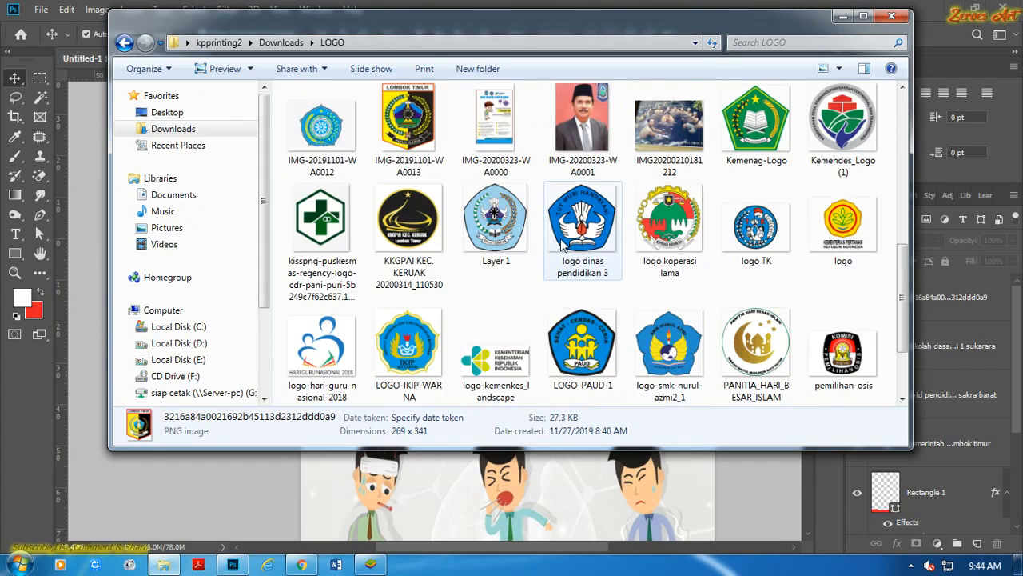
scroll(562, 245, "down", 2)
left_click_drag(583, 120, 336, 502)
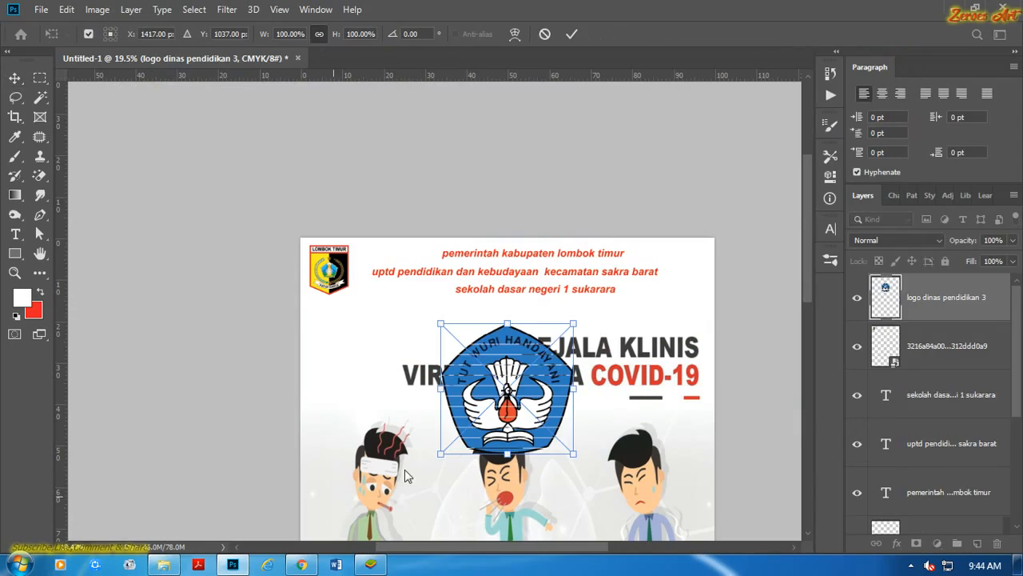
left_click(572, 34)
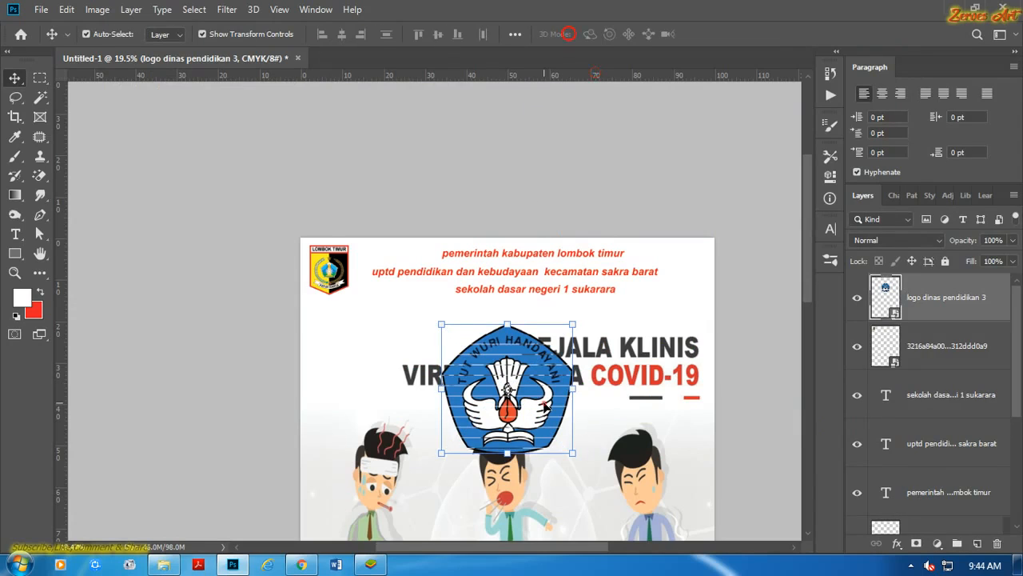
left_click(544, 403)
key("ctrl+z")
Switch to Chrome and search Google Images for "logo dikbud".
left_click(302, 565)
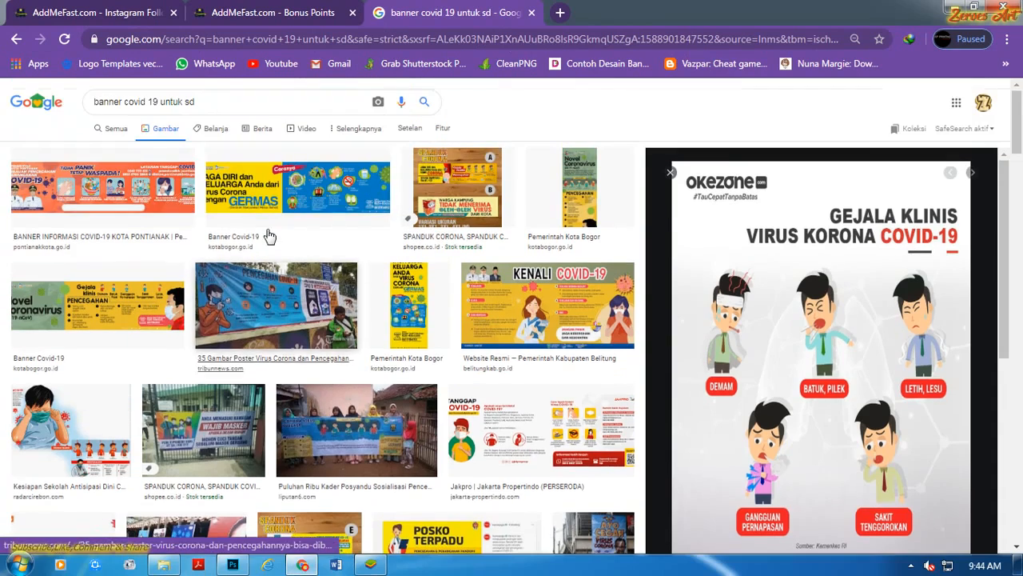
triple_click(217, 100)
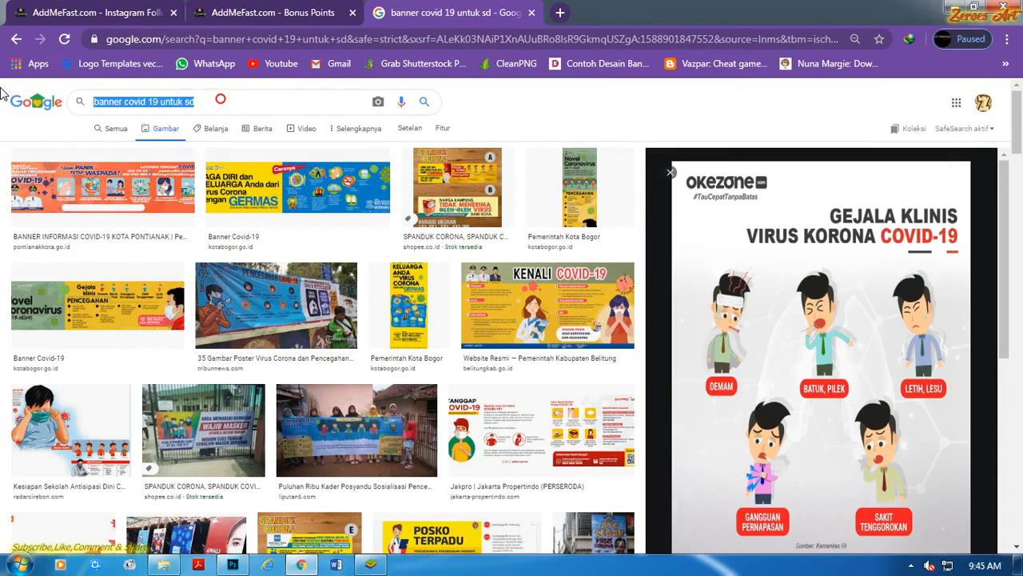
type("logo dik")
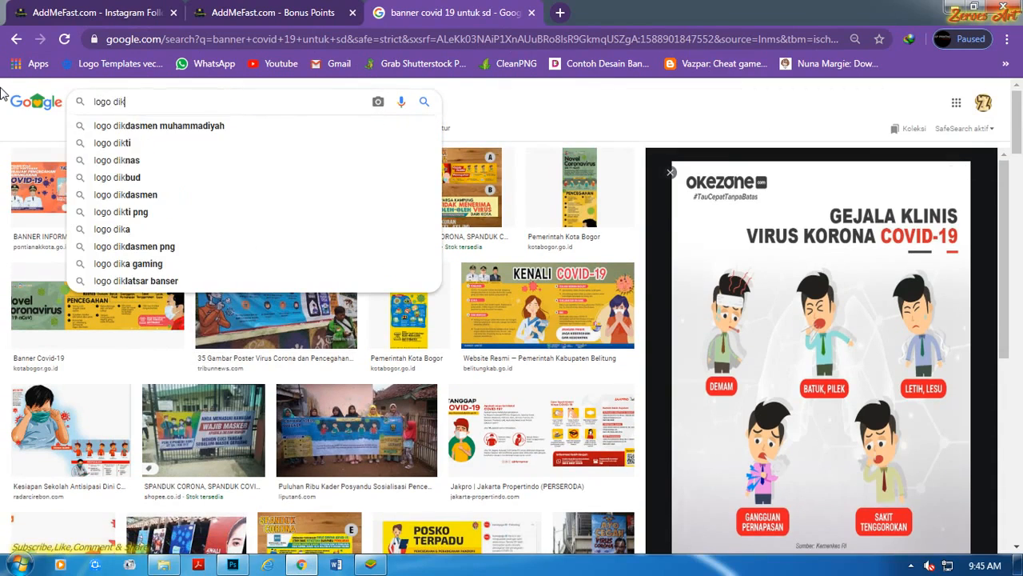
type("bud")
key("Return")
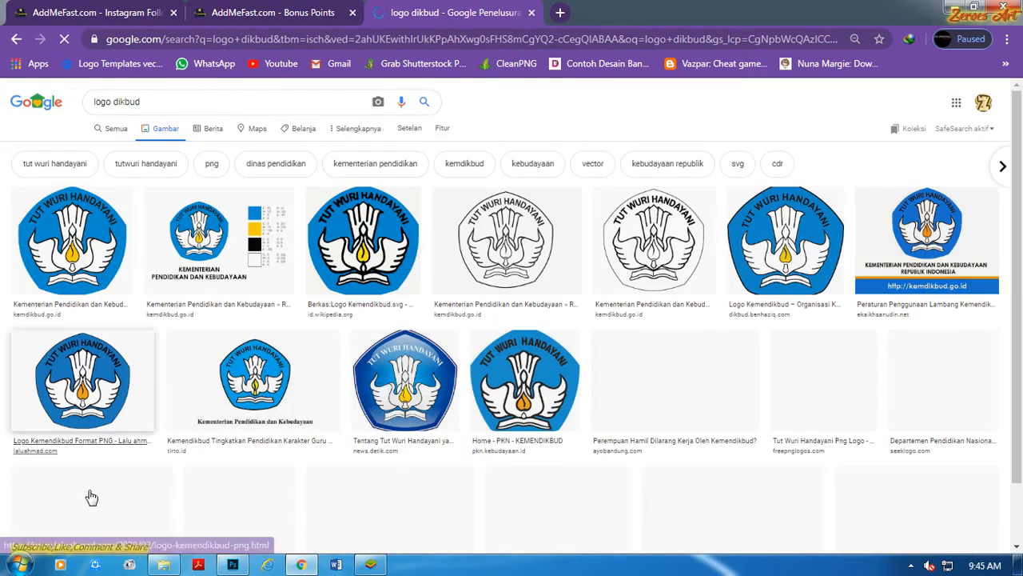
scroll(468, 366, "down", 1)
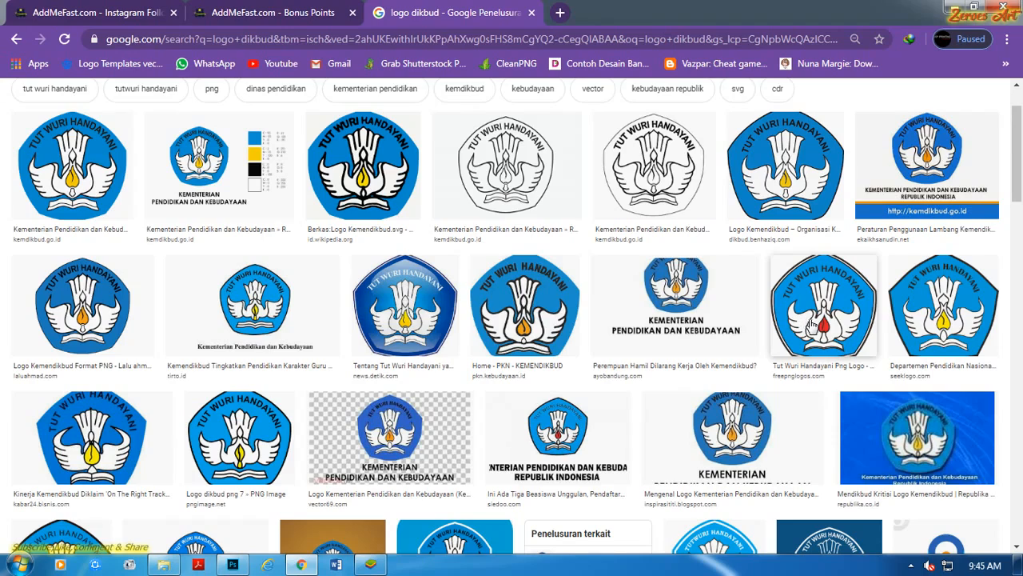
Copy the Tut Wuri Handayani logo image from Free PNG Logos and paste it into the Photoshop poster.
left_click(811, 324)
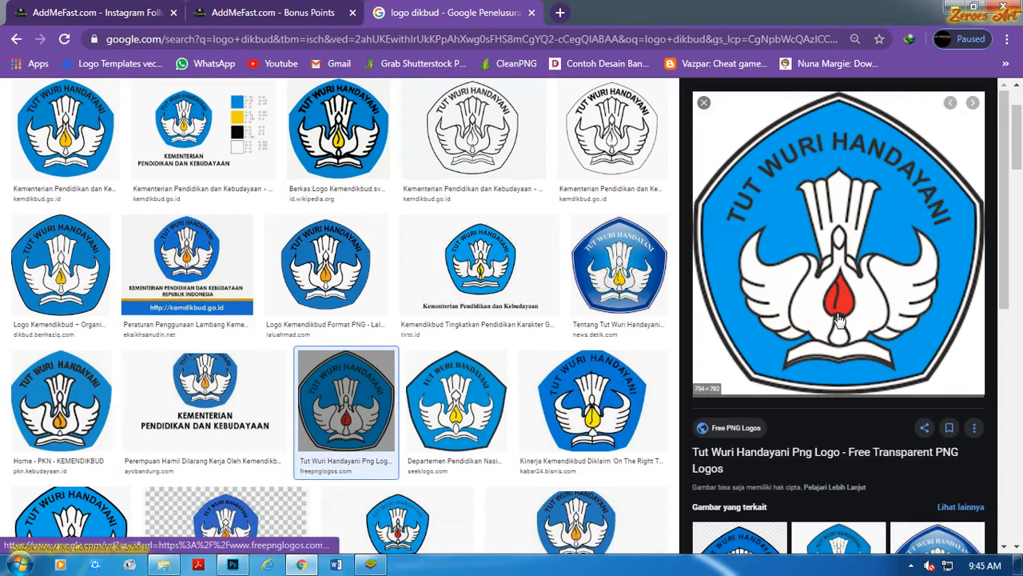
scroll(807, 336, "down", 2)
scroll(774, 390, "up", 1)
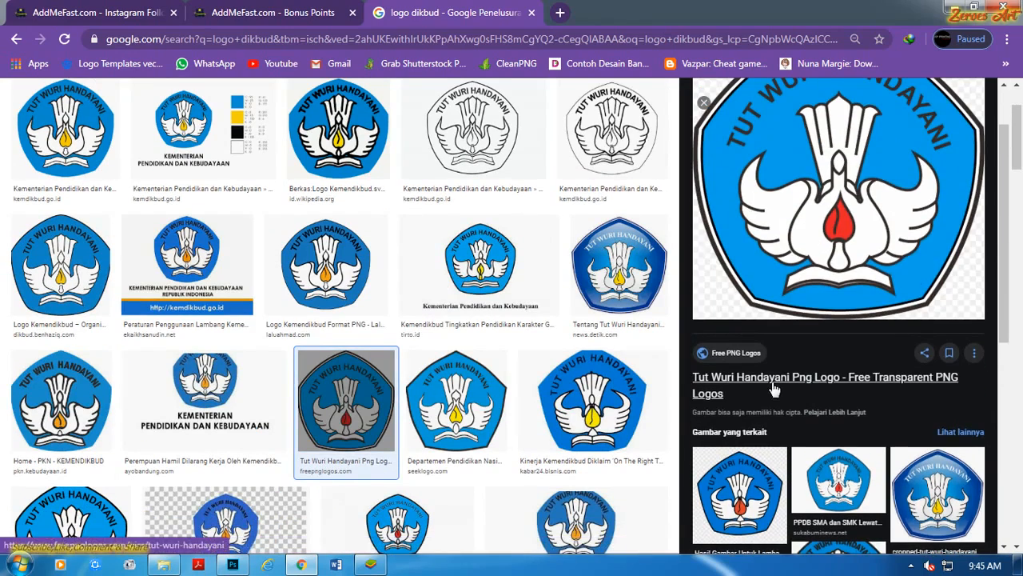
right_click(801, 196)
left_click(909, 352)
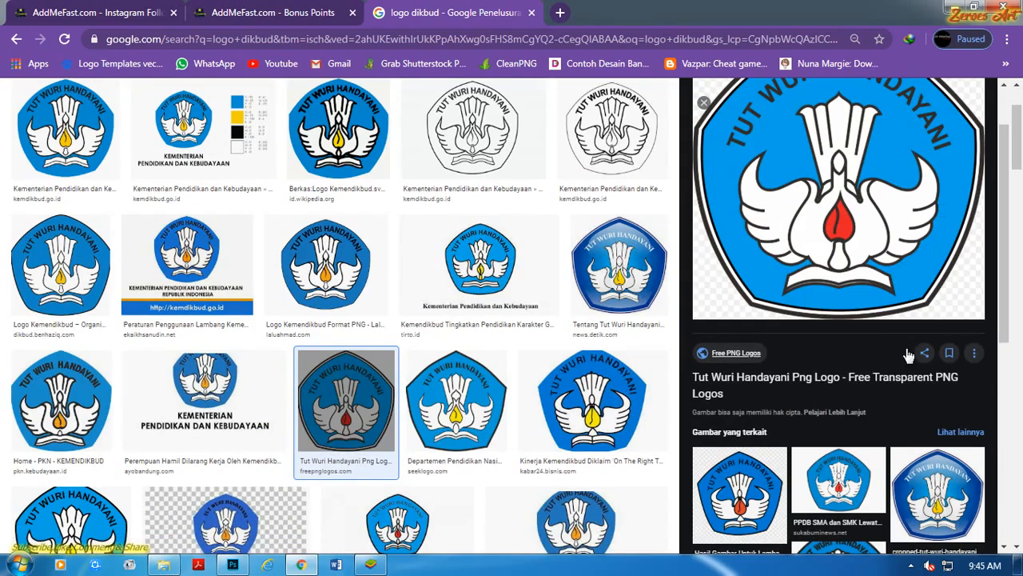
left_click(233, 566)
key("ctrl+v")
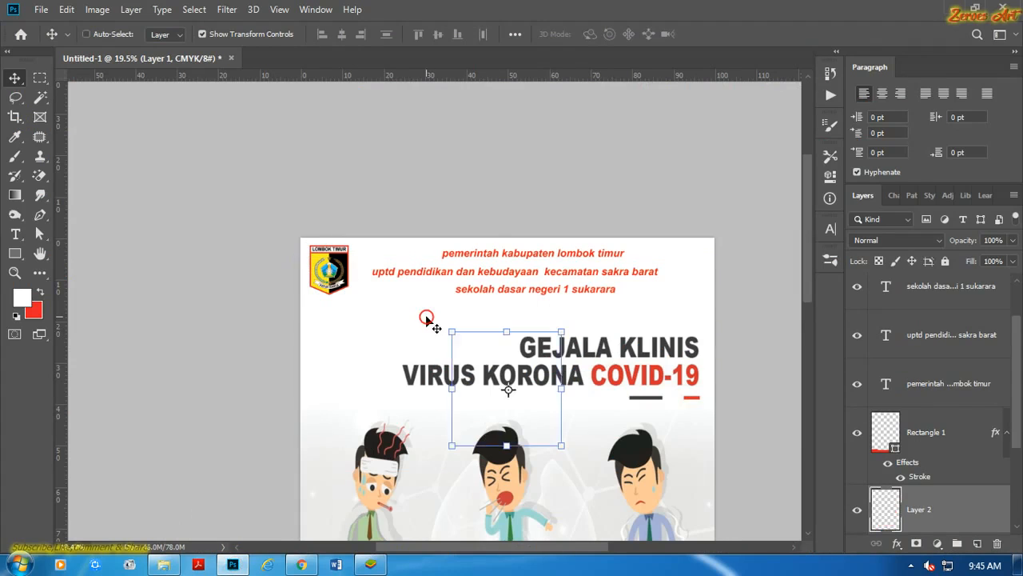
Remove the black background around the pasted Tut Wuri Handayani logo with the Magic Wand and clear the selection.
left_click(40, 97)
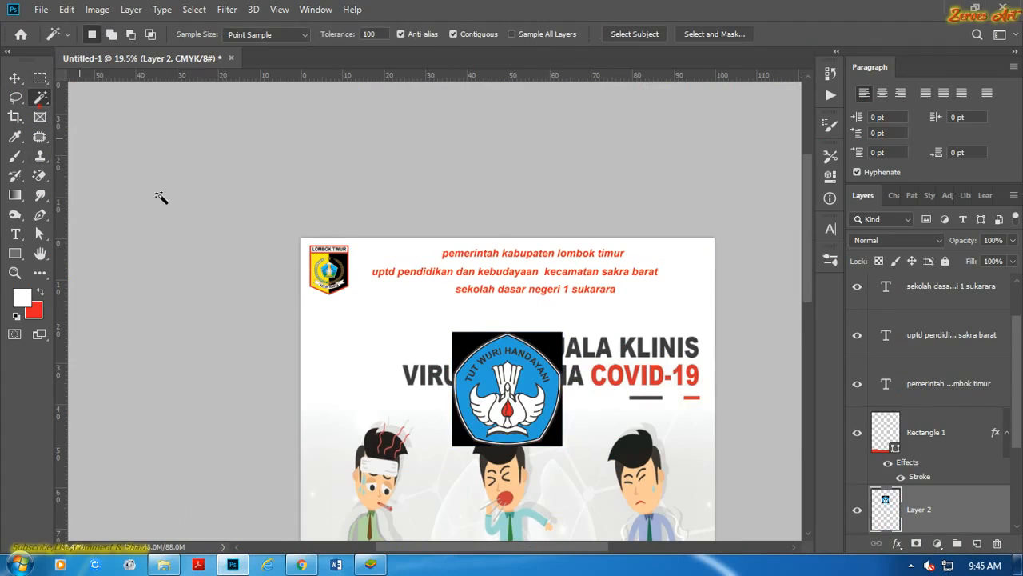
scroll(445, 307, "up", 1)
left_click(577, 354)
key("Delete")
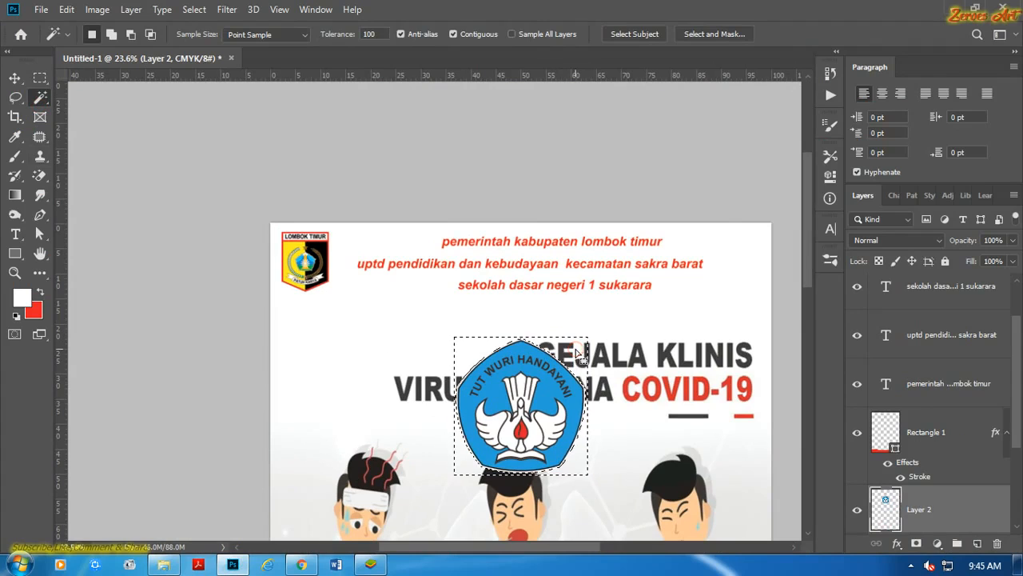
key("ctrl+d")
scroll(579, 360, "up", 3)
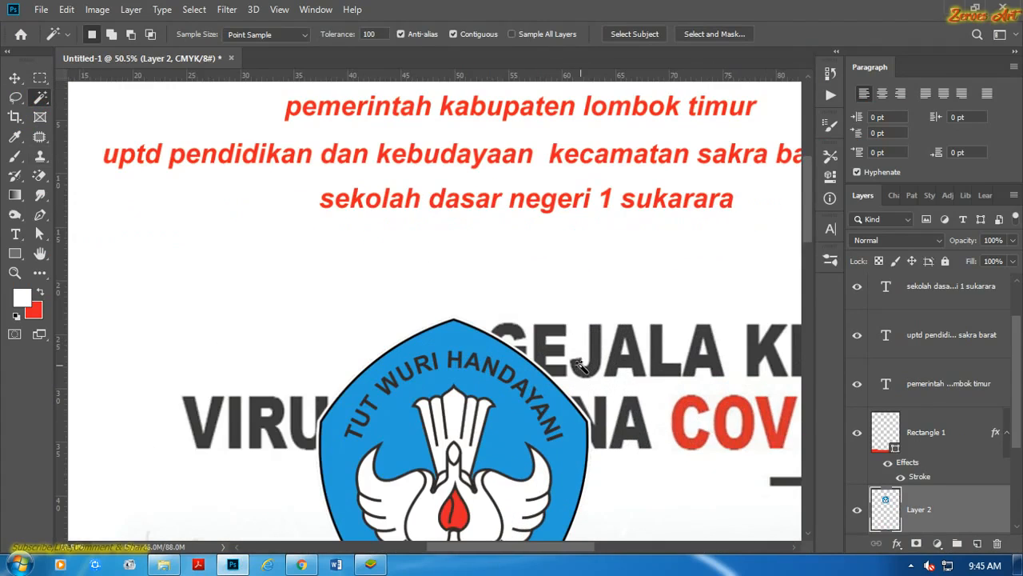
scroll(560, 376, "up", 4)
scroll(557, 377, "down", 6)
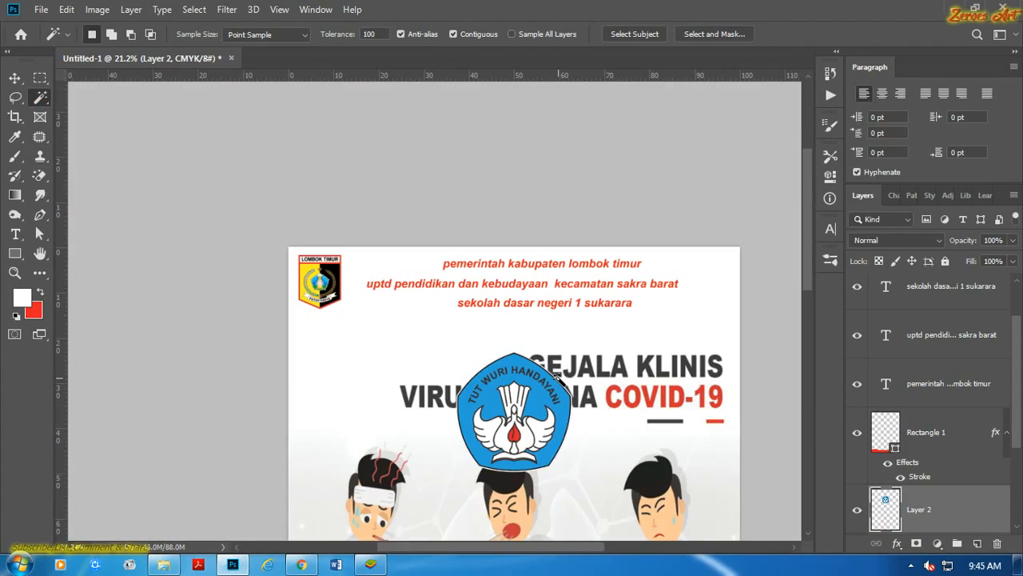
Move the Tut Wuri Handayani logo to the poster's upper right and scale it down to roughly the Lombok Timur logo's size.
key("v")
left_click_drag(510, 374, 675, 288)
left_click(695, 218)
left_click(704, 330)
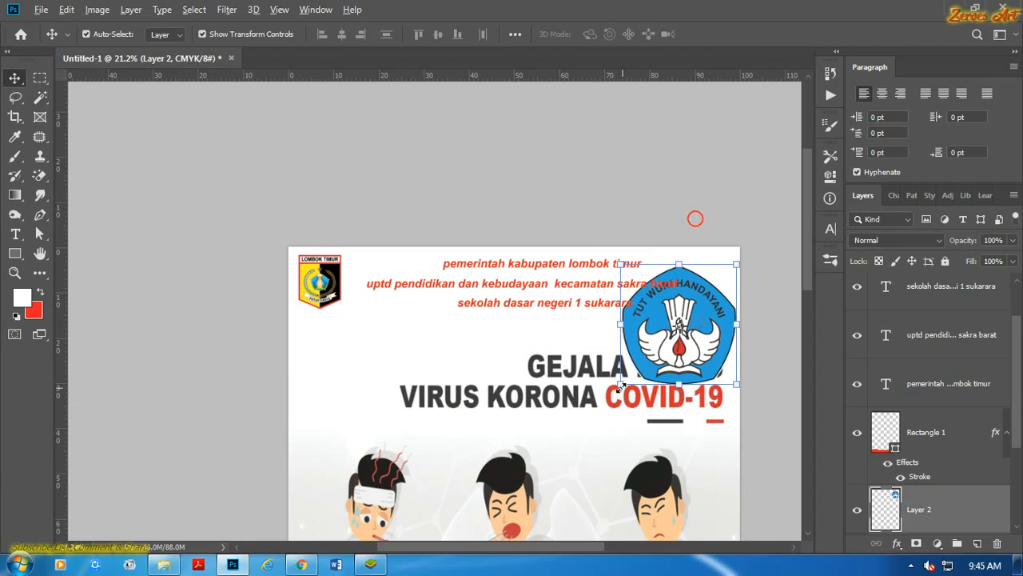
key("ctrl+t")
left_click_drag(621, 386, 650, 360)
left_click(718, 34)
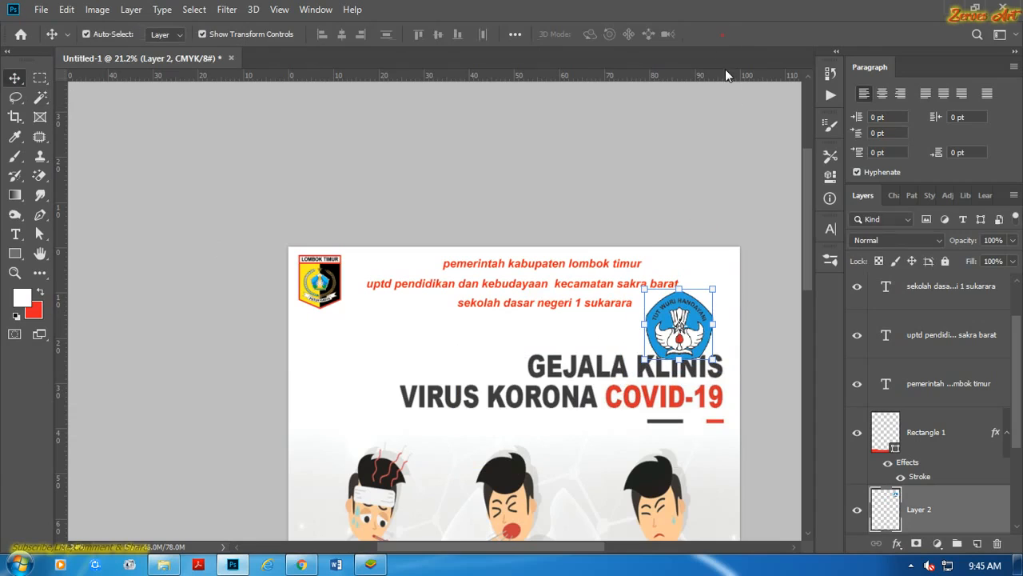
Position the Tut Wuri Handayani logo in the poster's upper-right corner, level with the header text.
left_click(717, 208)
scroll(695, 313, "up", 2)
left_click_drag(685, 322, 703, 277)
left_click(697, 168)
scroll(625, 376, "up", 4)
scroll(651, 391, "down", 3)
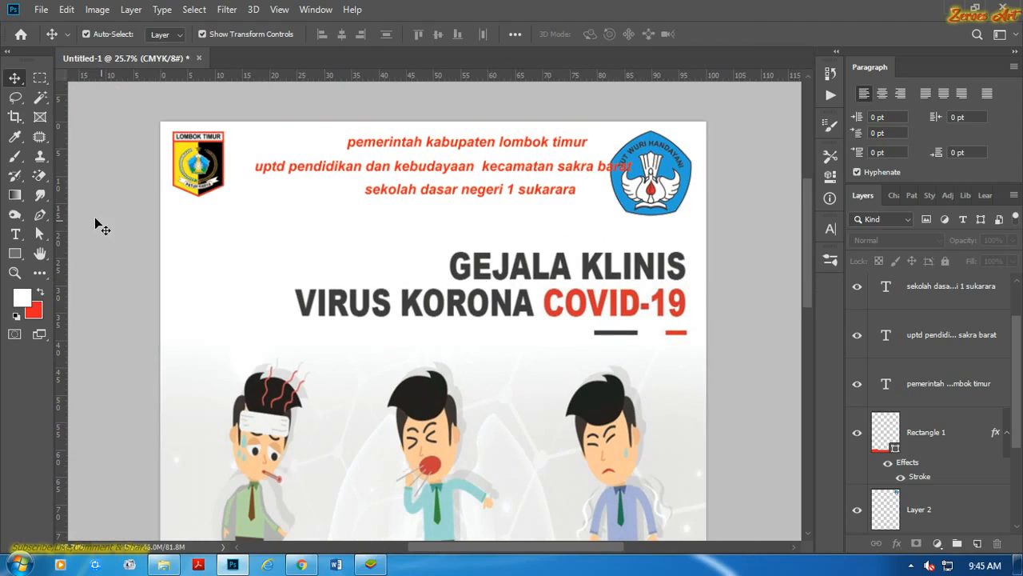
Add a new text layer in red 72 pt Arial Bold Italic and move it to the blank area above the old title.
left_click(14, 234)
scroll(504, 272, "up", 4)
scroll(521, 268, "down", 3)
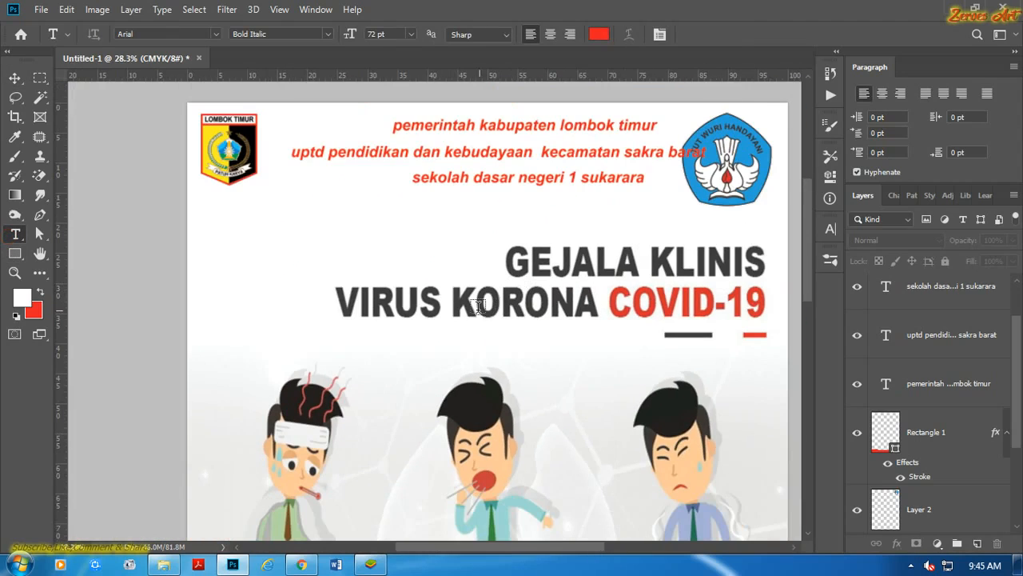
left_click(489, 422)
scroll(489, 422, "up", 3)
left_click(714, 34)
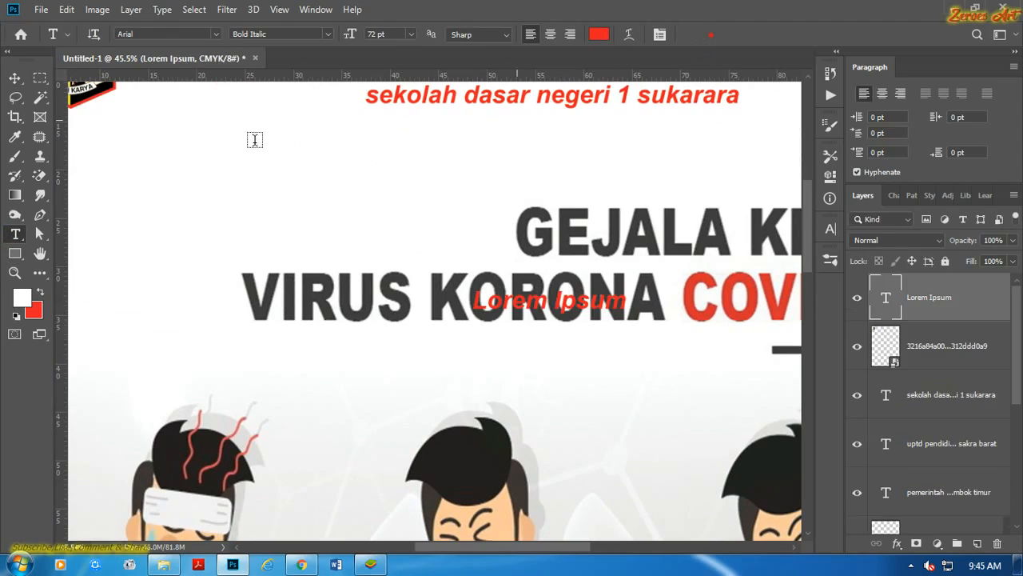
key("v")
left_click_drag(541, 310, 369, 195)
Replace the placeholder text with "gejala klinis".
double_click(369, 194)
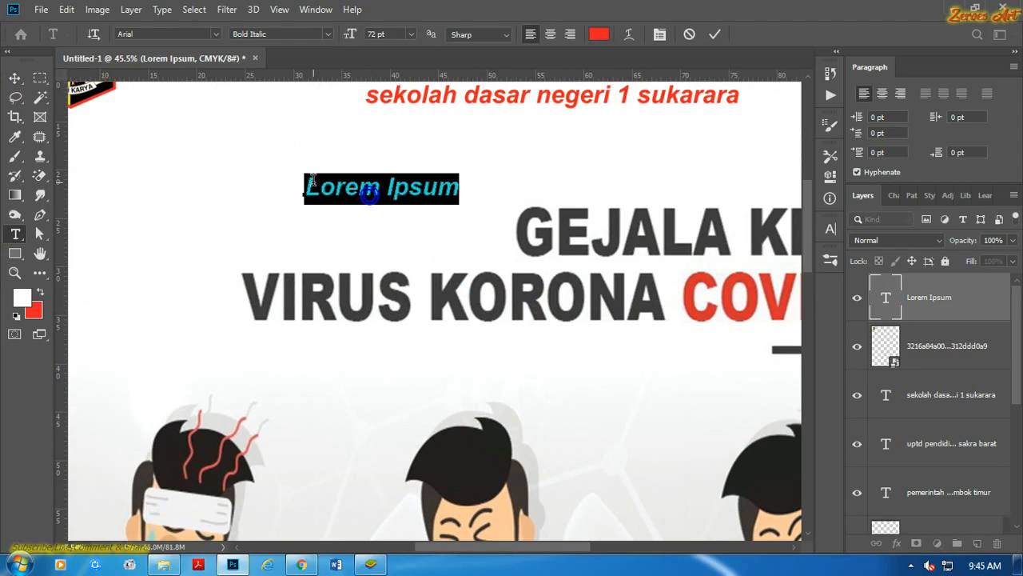
type("gejala")
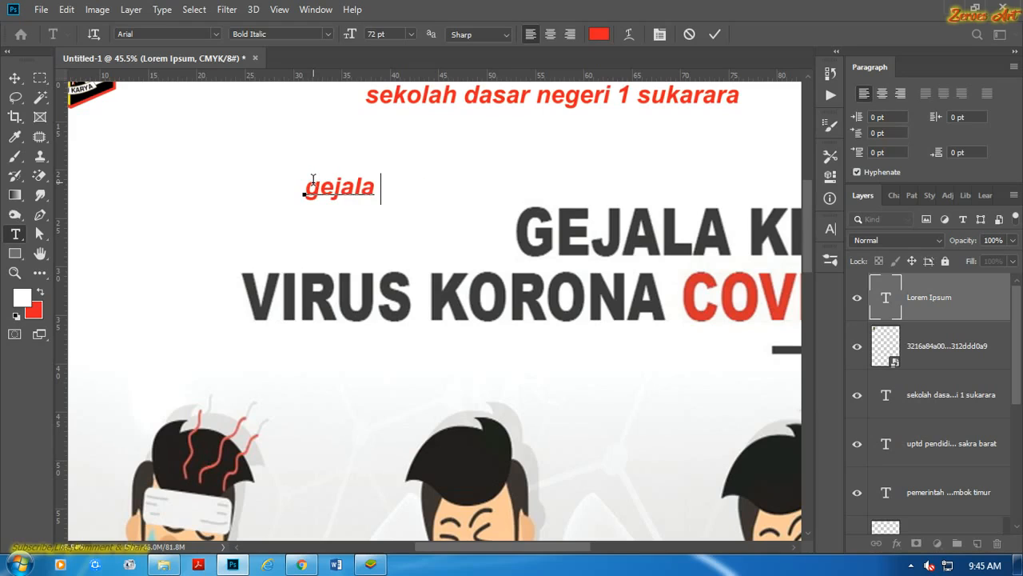
type(" klinis")
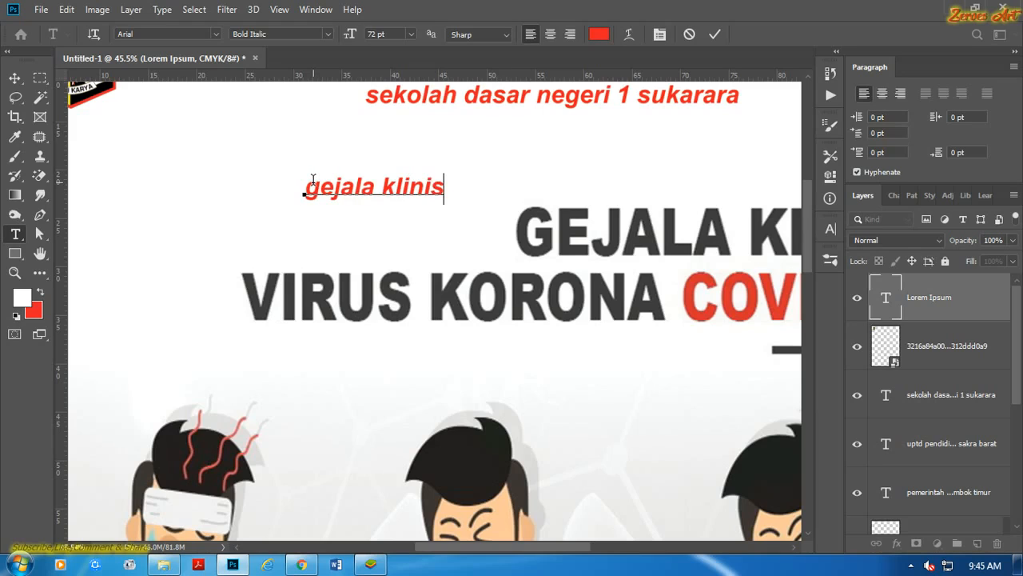
scroll(350, 223, "down", 3)
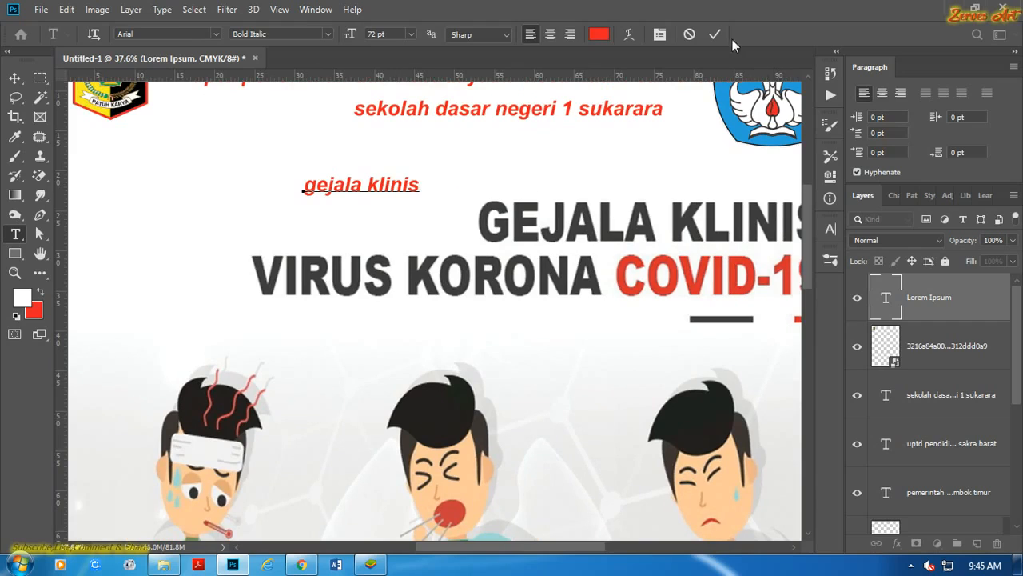
left_click(714, 33)
key("v")
Add a second line reading "virus korona covid-19" to the "gejala klinis" text.
left_click(436, 179)
left_click(379, 183)
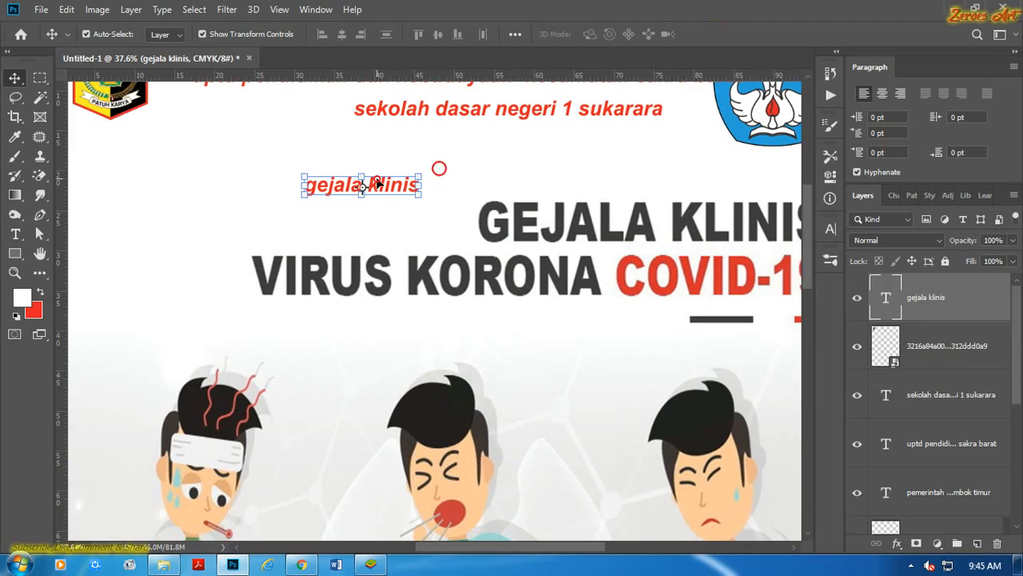
double_click(387, 185)
left_click(388, 182)
left_click(417, 183)
key("Return")
type("virus korona covid-19")
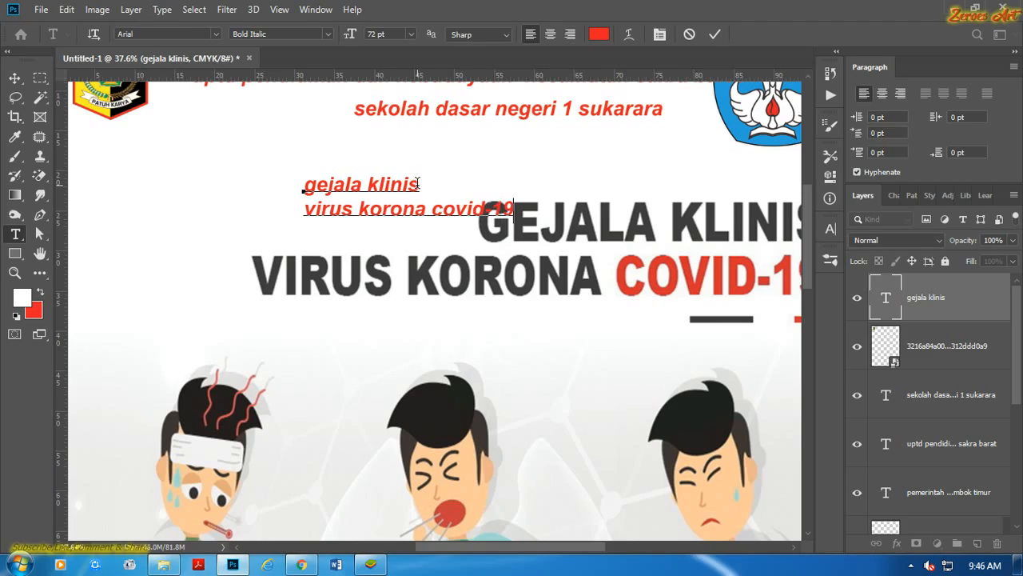
scroll(423, 174, "down", 2)
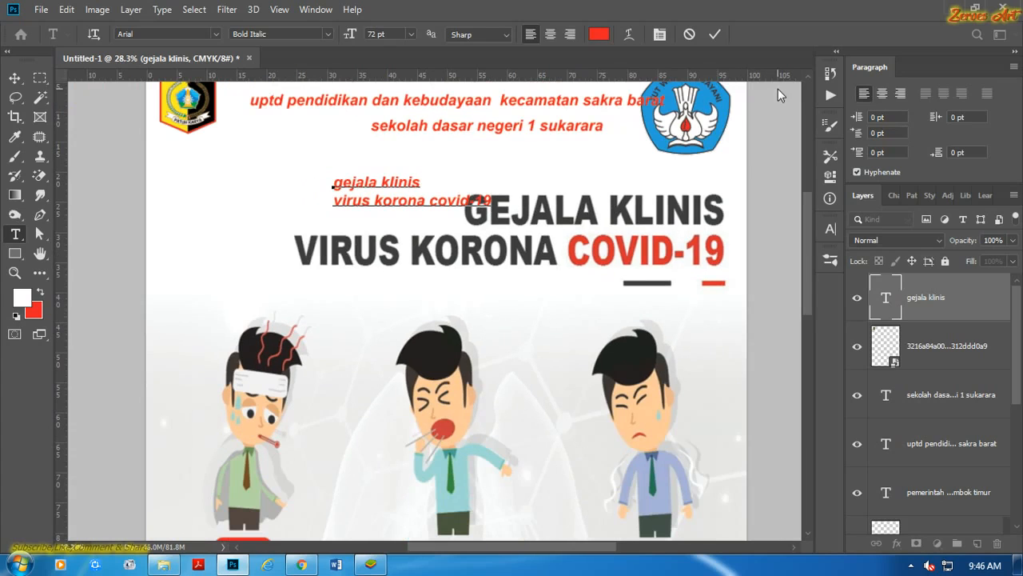
left_click(712, 35)
Move the two-line "gejala klinis" text up and left, just below the header and clear of the old title.
key("v")
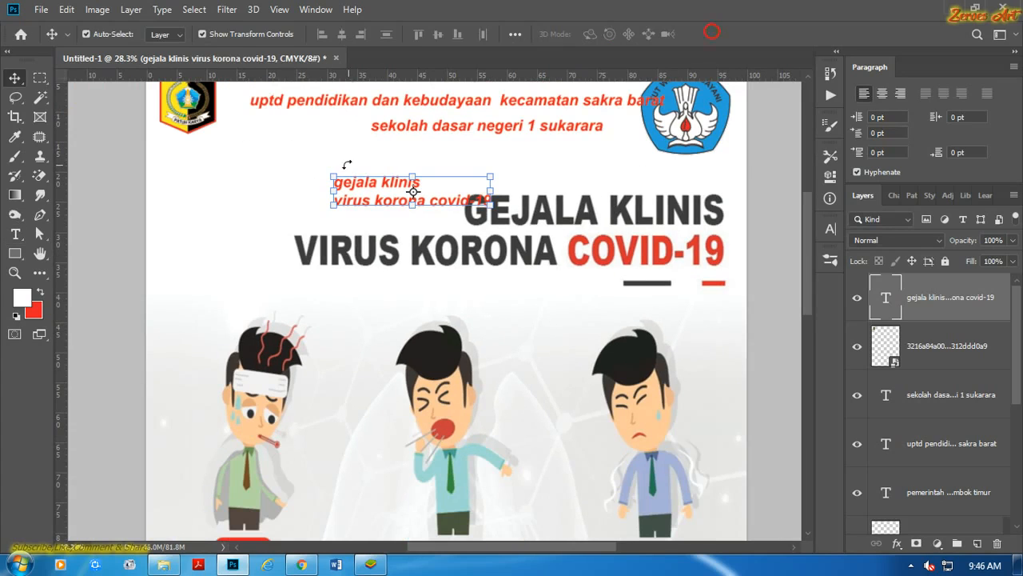
left_click(351, 174)
left_click_drag(358, 186, 303, 155)
Paint over the old title and its underline dashes in white on Layer 1 within a rectangular selection, and clear the selection.
key("m")
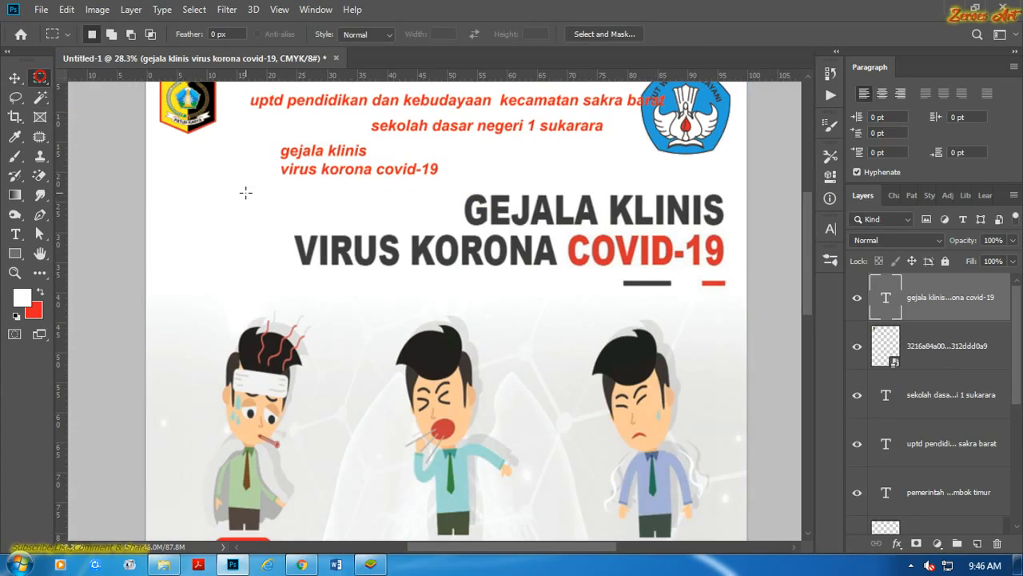
left_click_drag(697, 282, 738, 289)
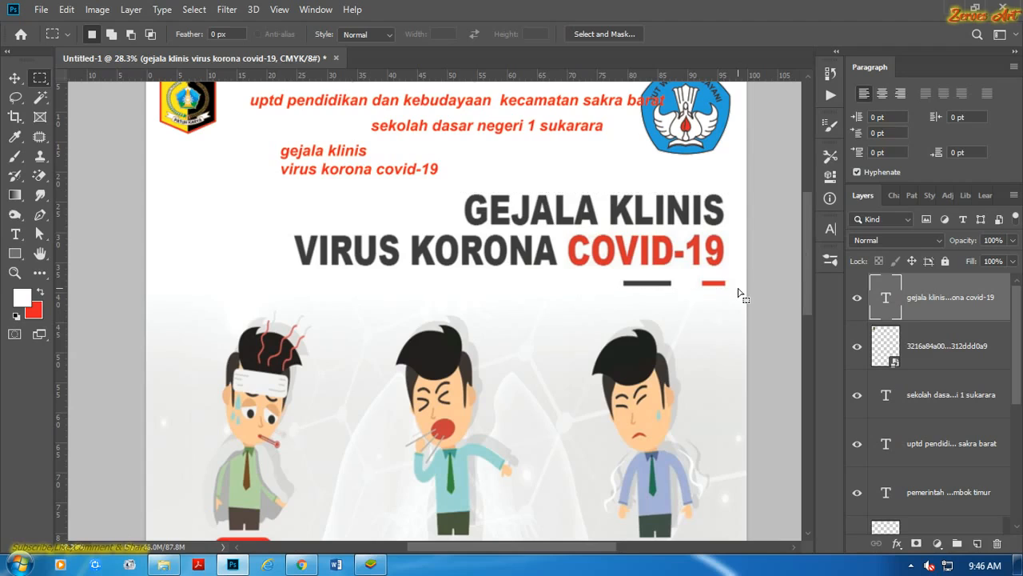
left_click(15, 139)
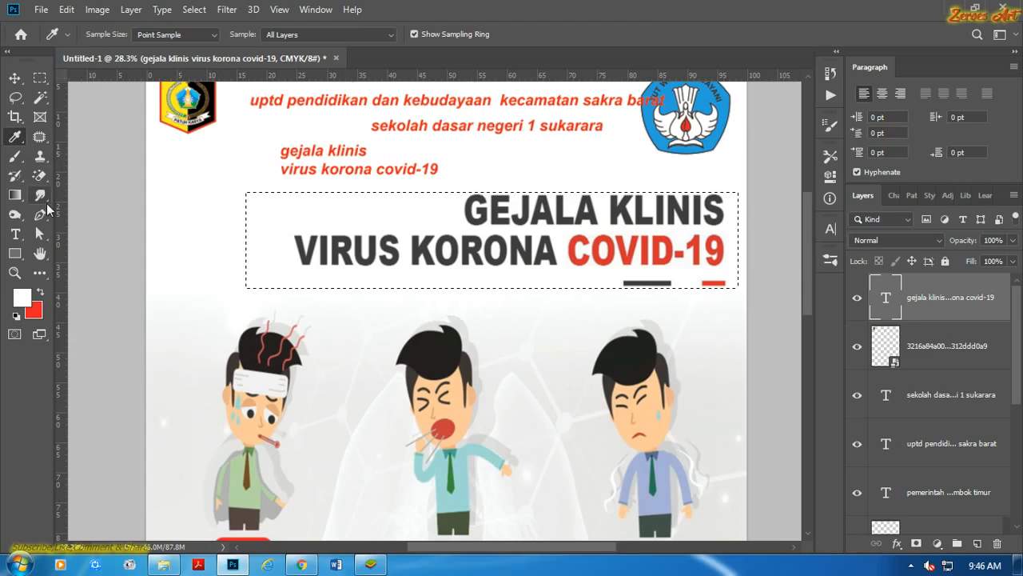
left_click(15, 156)
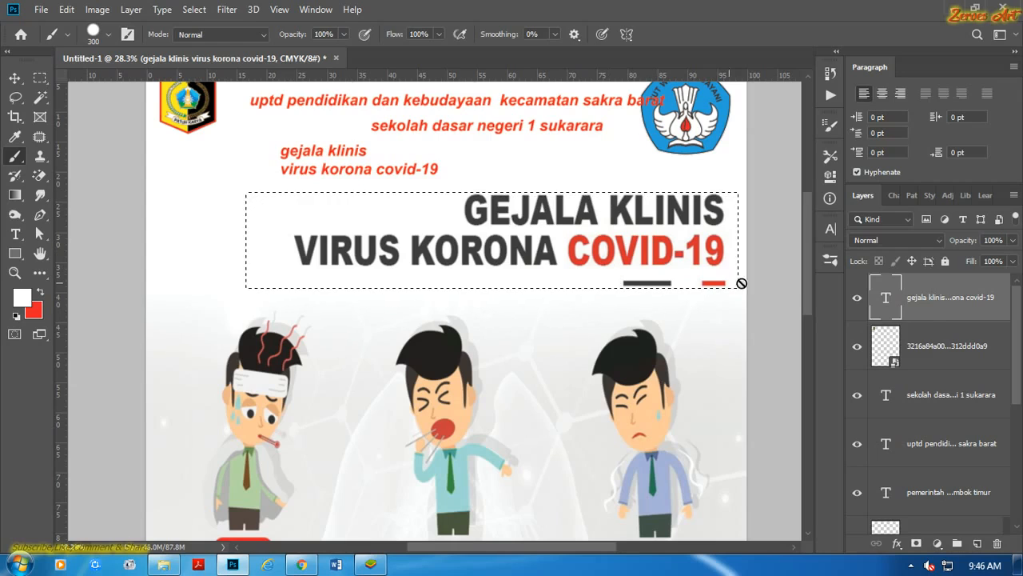
scroll(1015, 335, "down", 5)
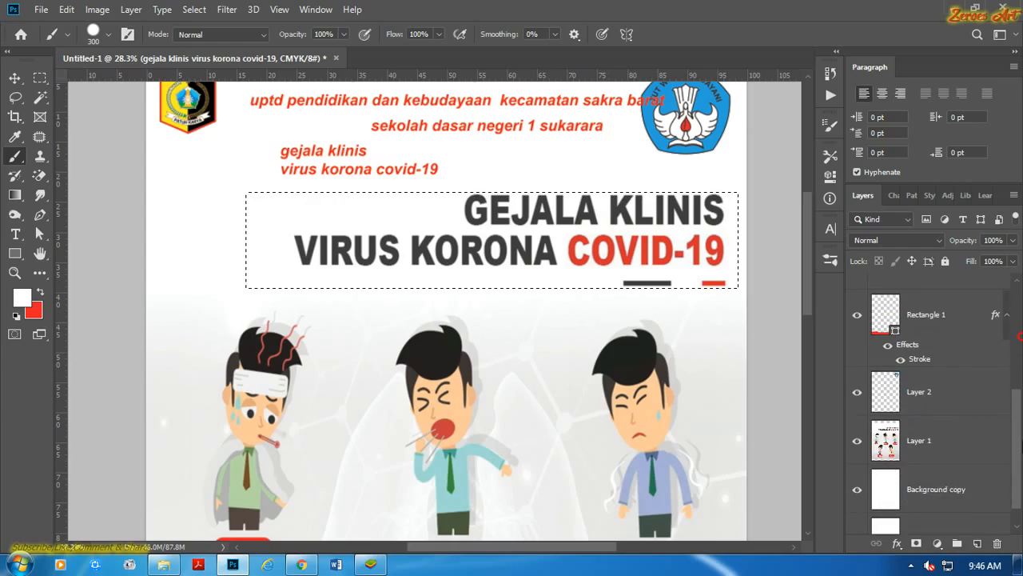
left_click(962, 434)
mouse_move(541, 234)
left_mouse_down()
mouse_move(406, 184)
mouse_move(600, 180)
left_mouse_up()
mouse_move(672, 237)
left_mouse_down()
mouse_move(525, 218)
mouse_move(294, 219)
left_mouse_up()
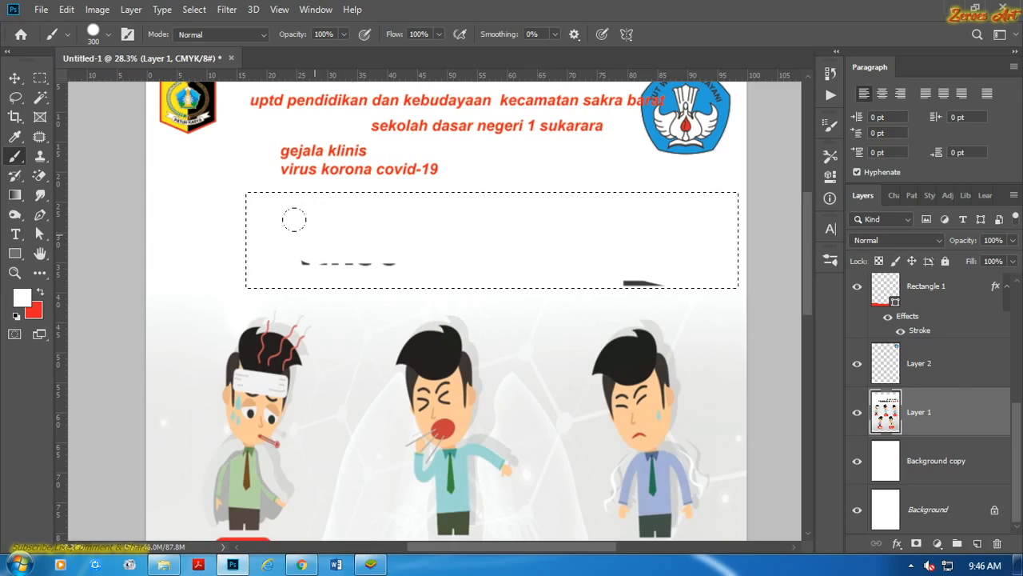
left_click(15, 77)
key("ctrl+d")
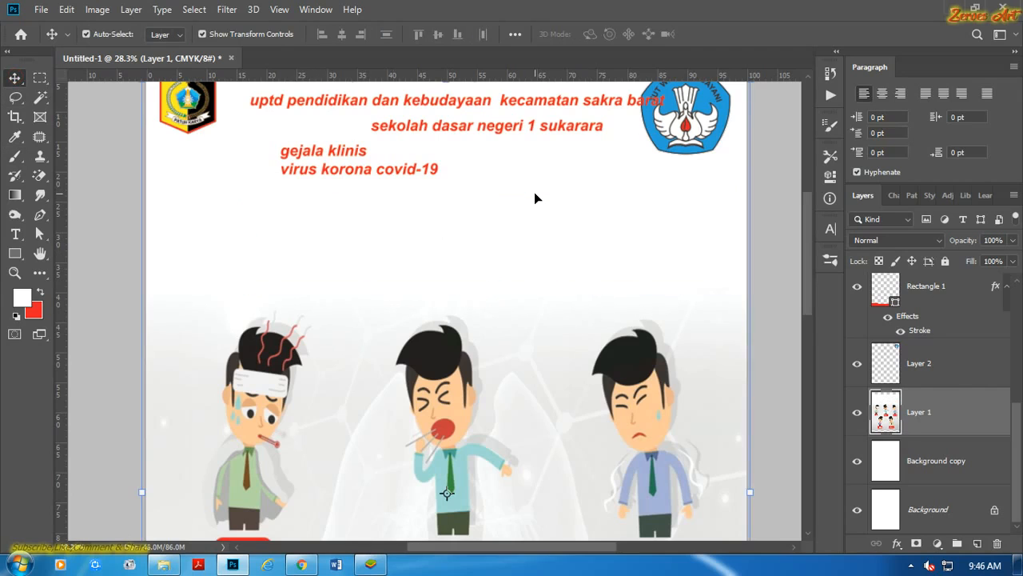
Move the new "gejala klinis virus korona covid-19" text into the cleared title area and scale it to about 138%.
left_click_drag(379, 168, 454, 202)
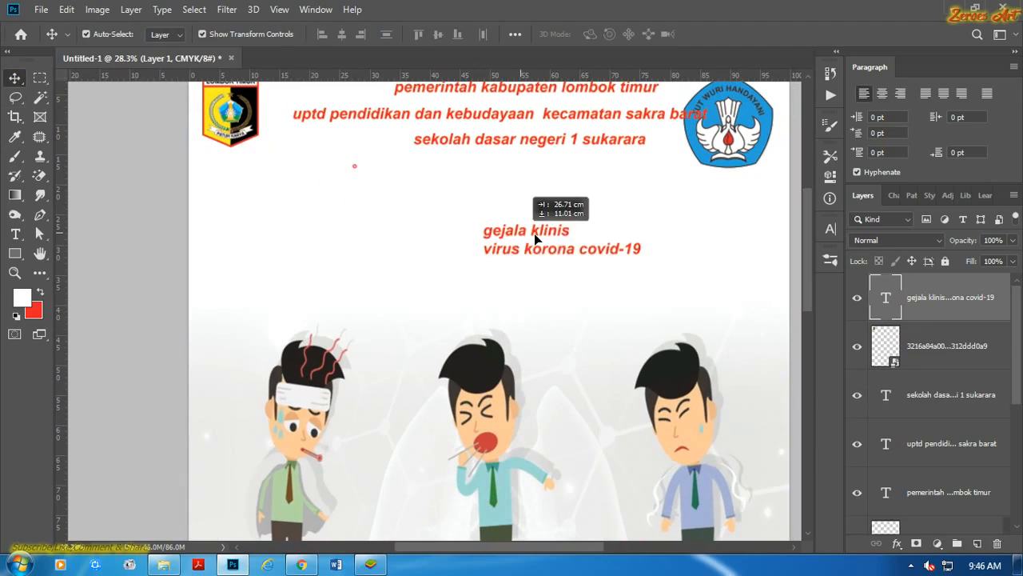
scroll(625, 228, "up", 4)
scroll(454, 202, "up", 2)
left_click_drag(394, 191, 288, 160)
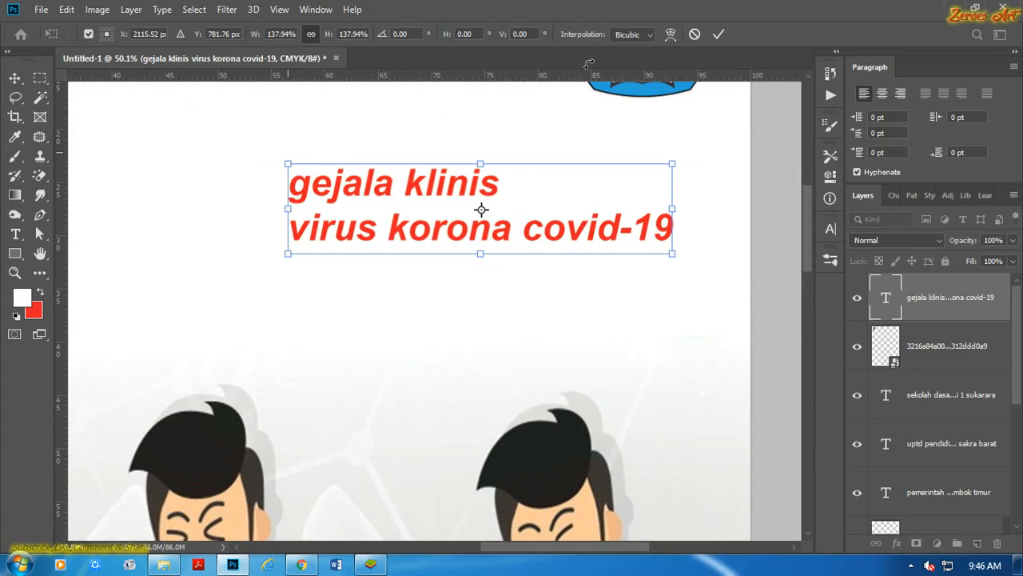
left_click(719, 33)
scroll(682, 160, "down", 2)
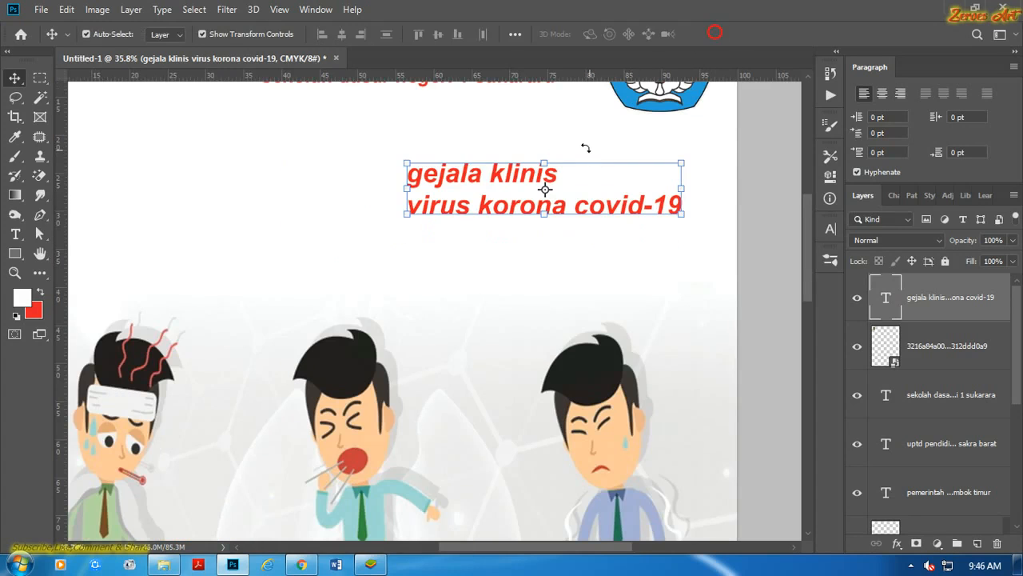
left_click(584, 147)
left_click(719, 35)
left_click(714, 111)
Right-align the two lines of the "gejala klinis virus korona covid-19" title.
scroll(513, 158, "up", 3)
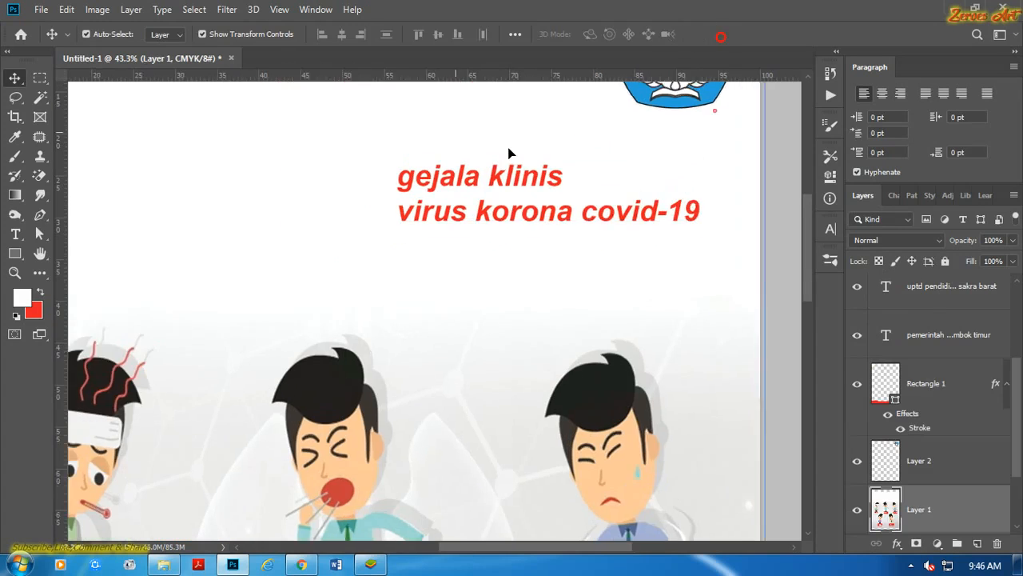
left_click_drag(516, 165, 481, 204)
left_click(472, 229)
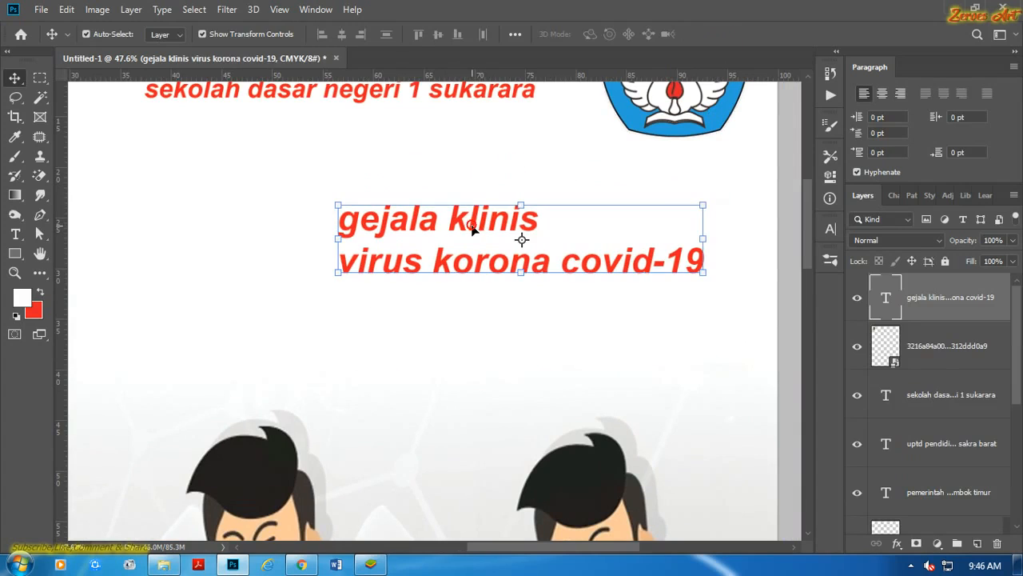
left_click(15, 233)
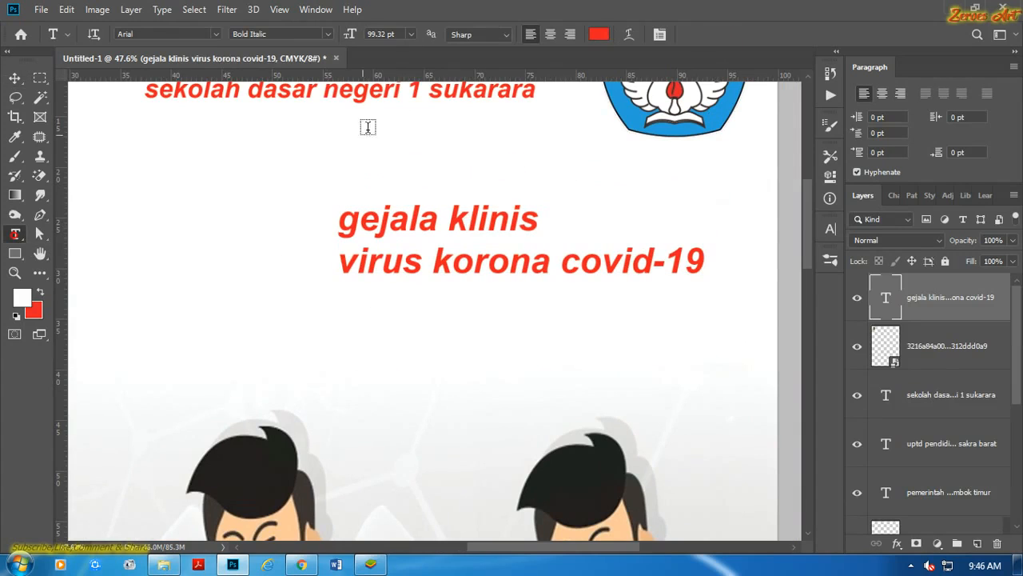
left_click(570, 34)
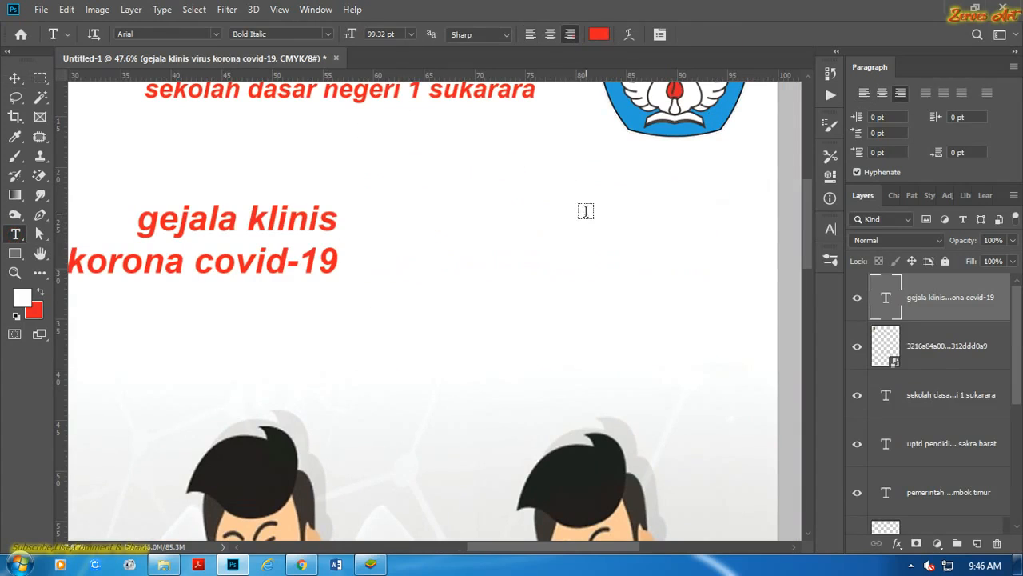
Place the right-aligned title near the page's right margin and enlarge it to span most of the page width.
left_click(16, 77)
scroll(386, 194, "down", 3)
left_click_drag(362, 211, 571, 213)
left_click_drag(385, 239, 179, 240)
left_click(715, 34)
left_click(707, 201)
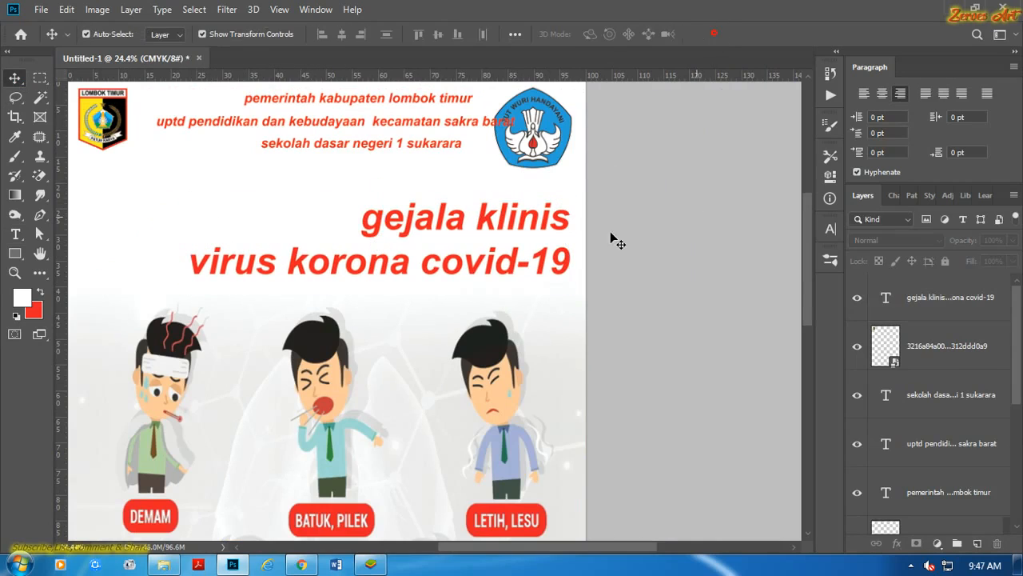
left_click_drag(521, 221, 512, 215)
left_click(640, 210)
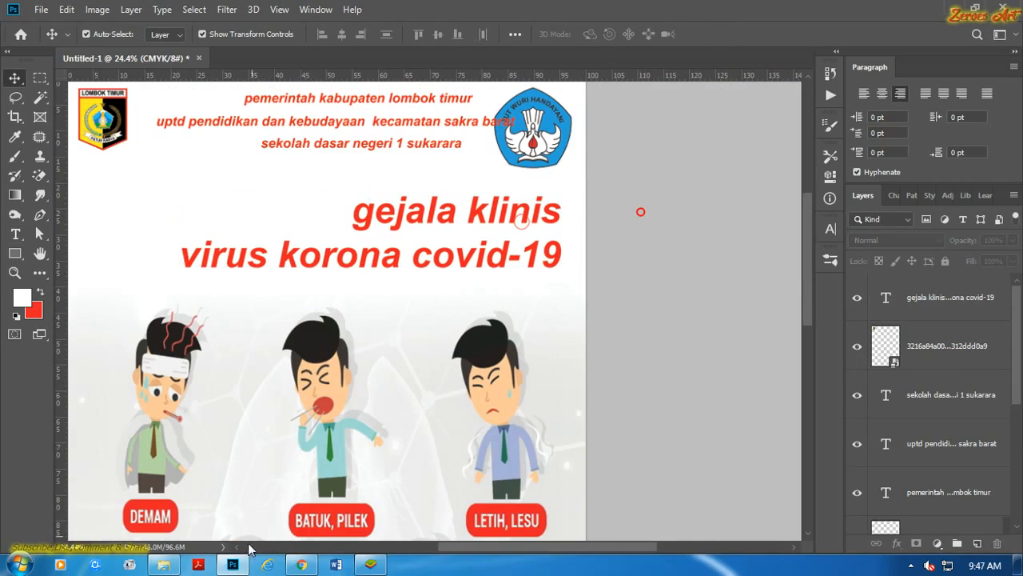
Switch to Windows Explorer and search the siap cetak (G:) drive for "sd 2 sukarara".
left_click(164, 565)
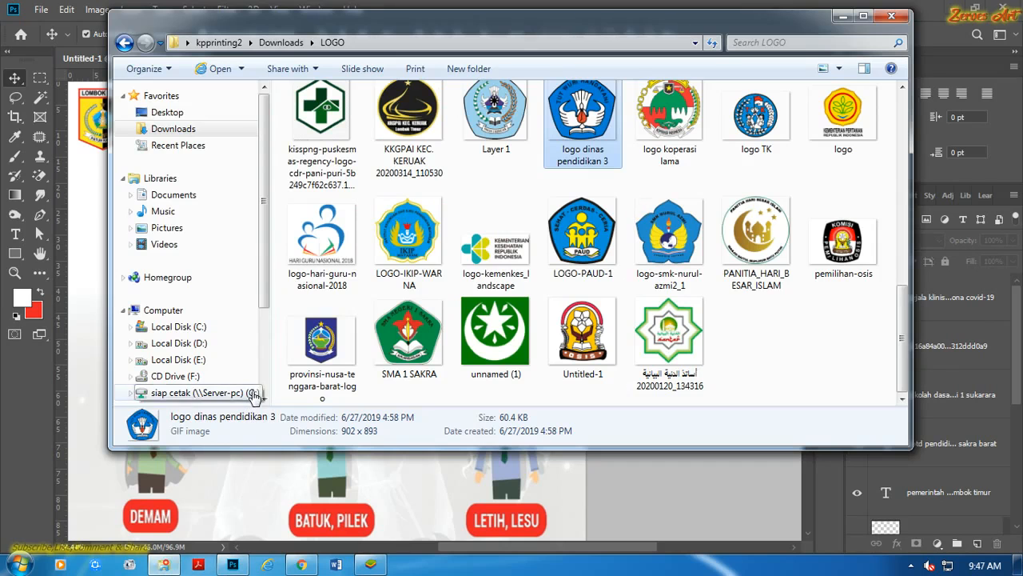
left_click(863, 16)
left_click(89, 334)
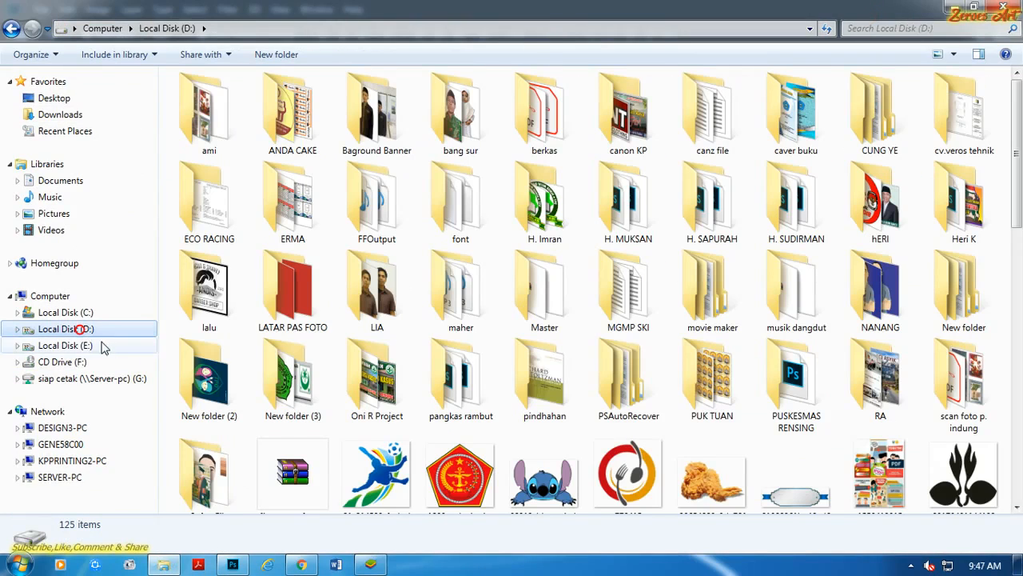
left_click(93, 377)
left_click(903, 32)
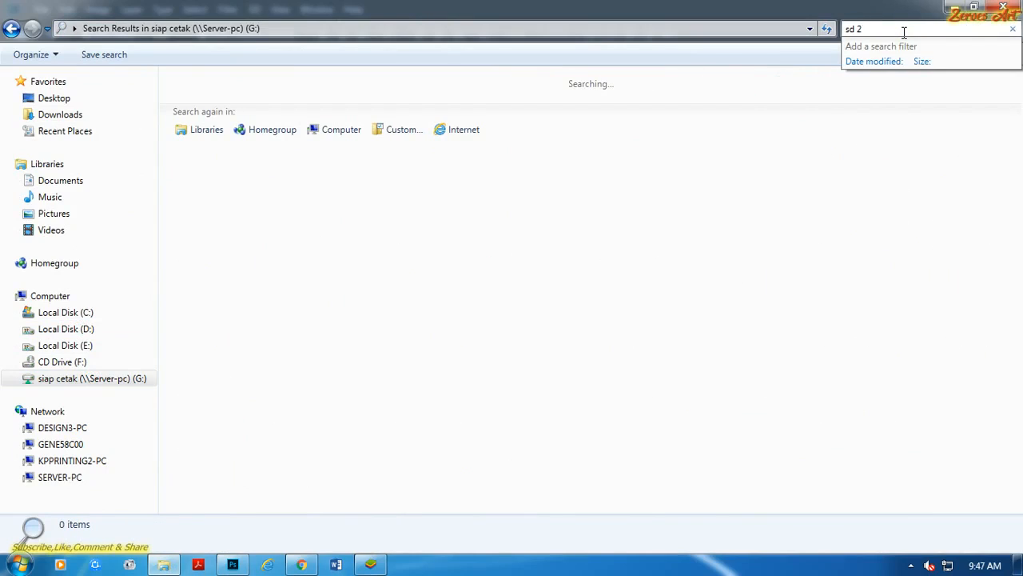
type("sukarara")
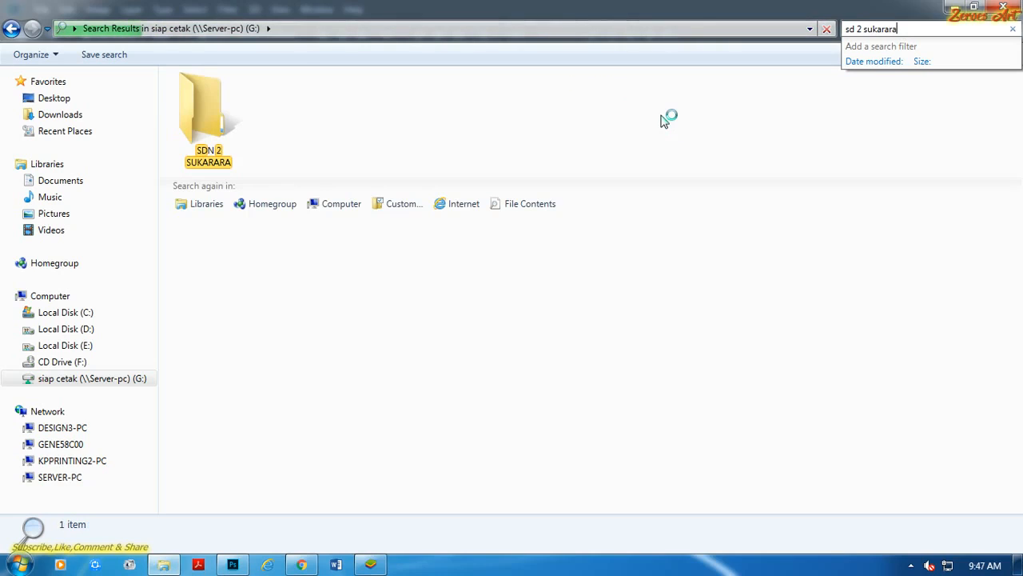
Open the 150x200 TIF image from the SDN 2 SUKARARA folder in the search results.
left_click(277, 106)
double_click(224, 136)
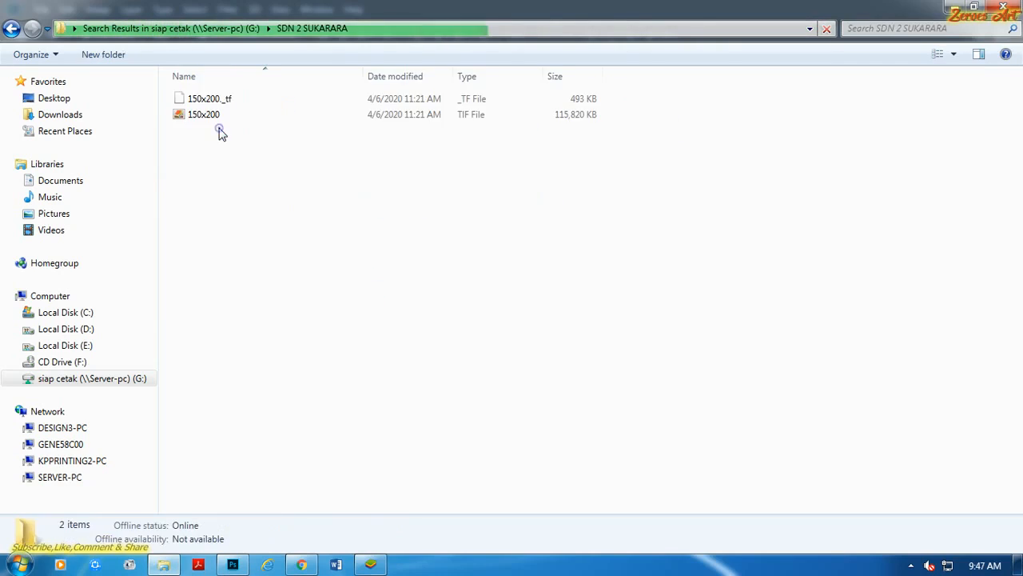
double_click(205, 116)
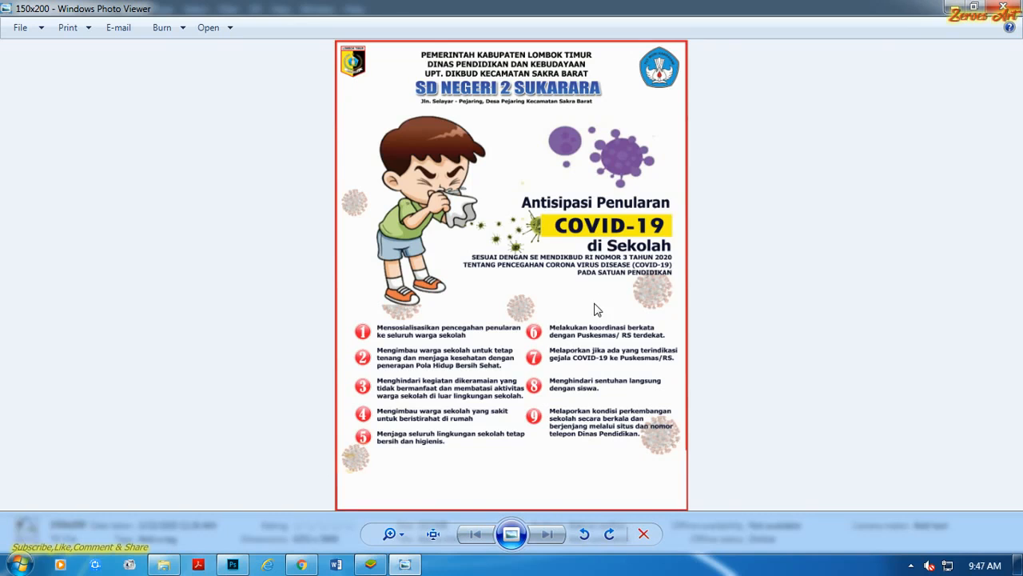
Examine the header wording and layout of the earlier school poster, and close the image viewer.
scroll(594, 310, "up", 1)
scroll(597, 298, "up", 1)
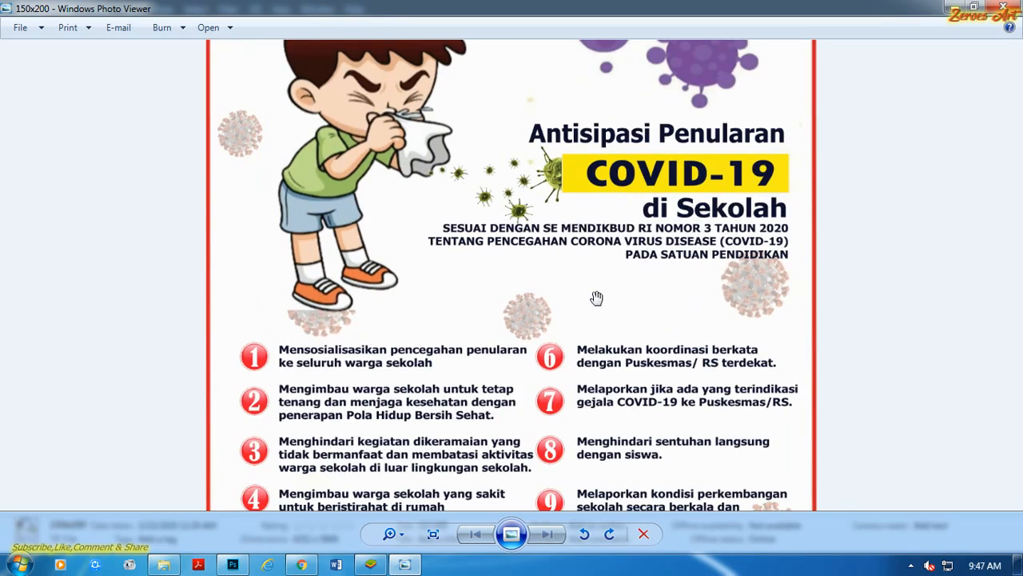
scroll(596, 298, "down", 2)
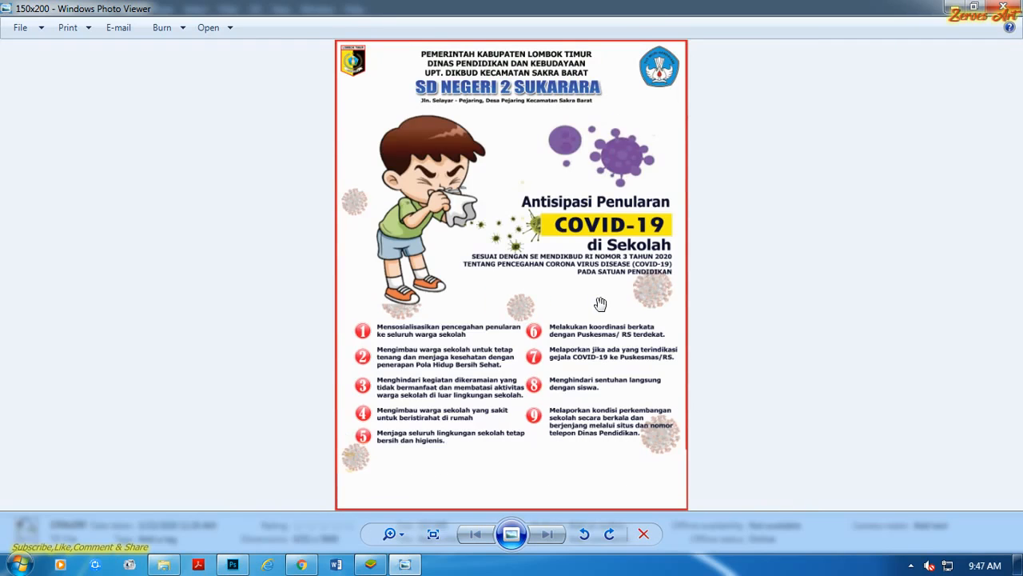
scroll(600, 304, "down", 1)
scroll(509, 108, "up", 3)
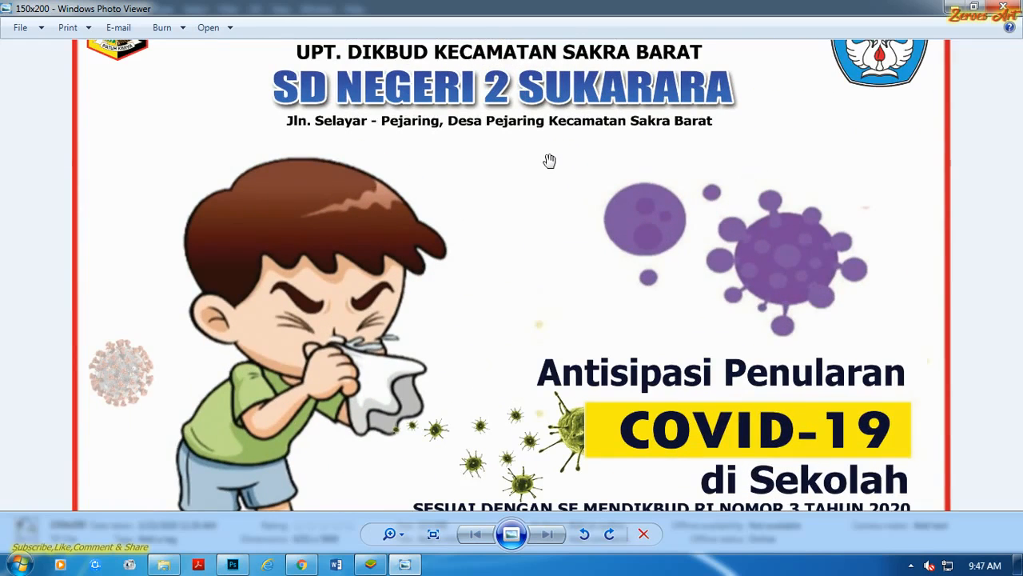
scroll(549, 161, "down", 3)
left_click(1009, 7)
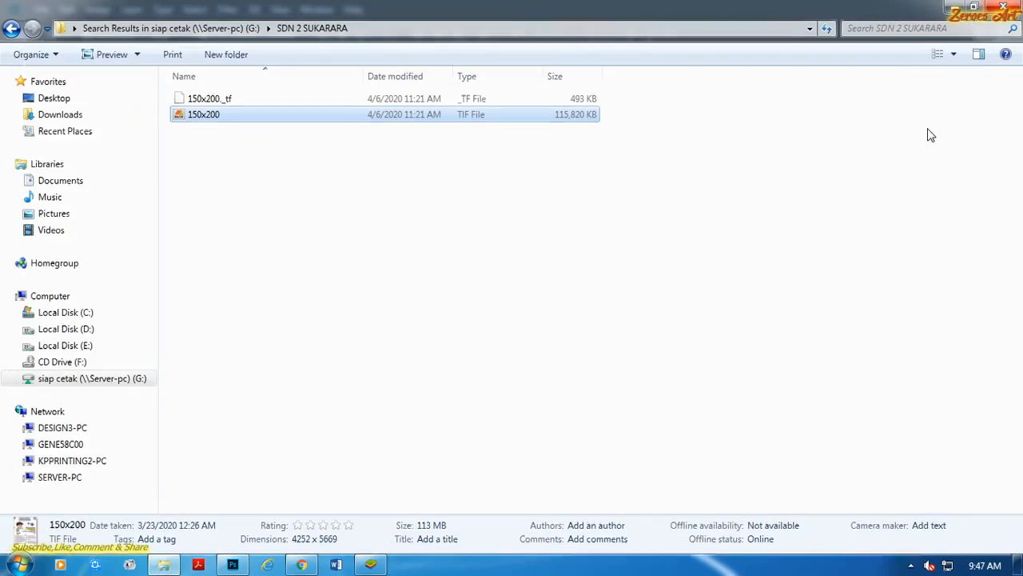
left_click(343, 198)
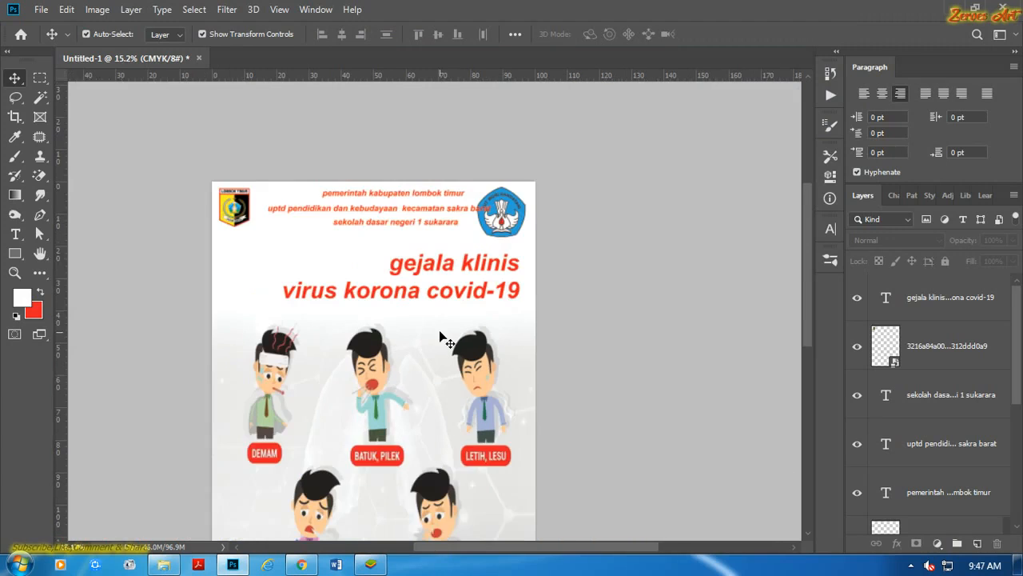
Return to Photoshop and examine the poster's overall layout, header lines and title.
scroll(451, 272, "down", 2)
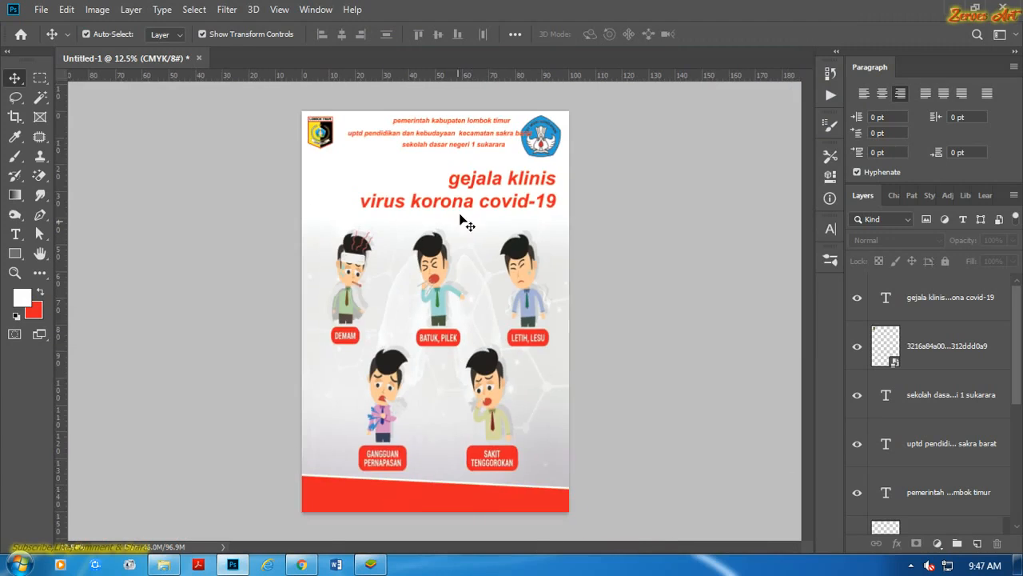
scroll(463, 211, "up", 6)
scroll(475, 195, "down", 5)
scroll(475, 200, "up", 1)
scroll(475, 154, "down", 2)
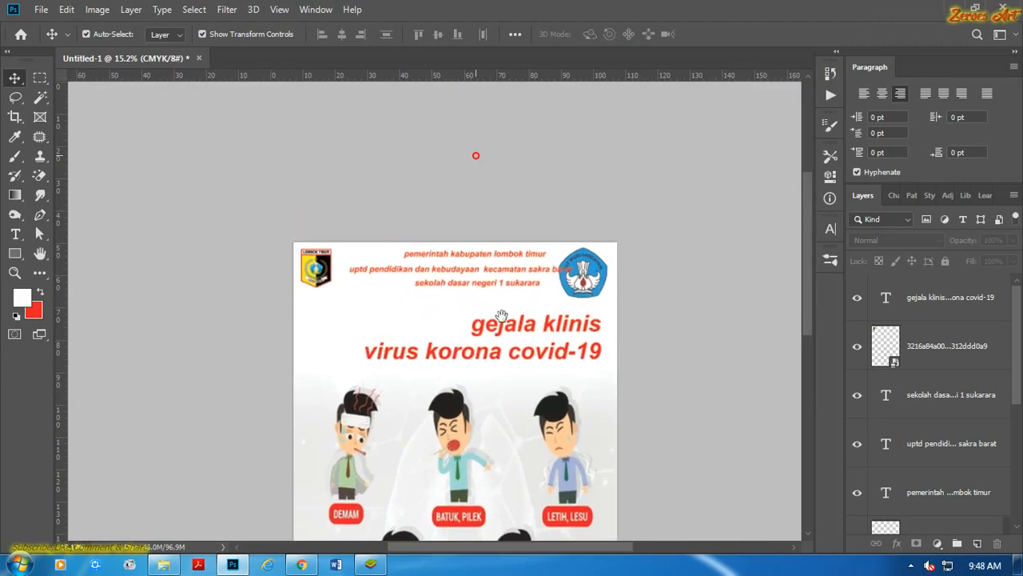
scroll(498, 296, "up", 5)
scroll(520, 248, "down", 2)
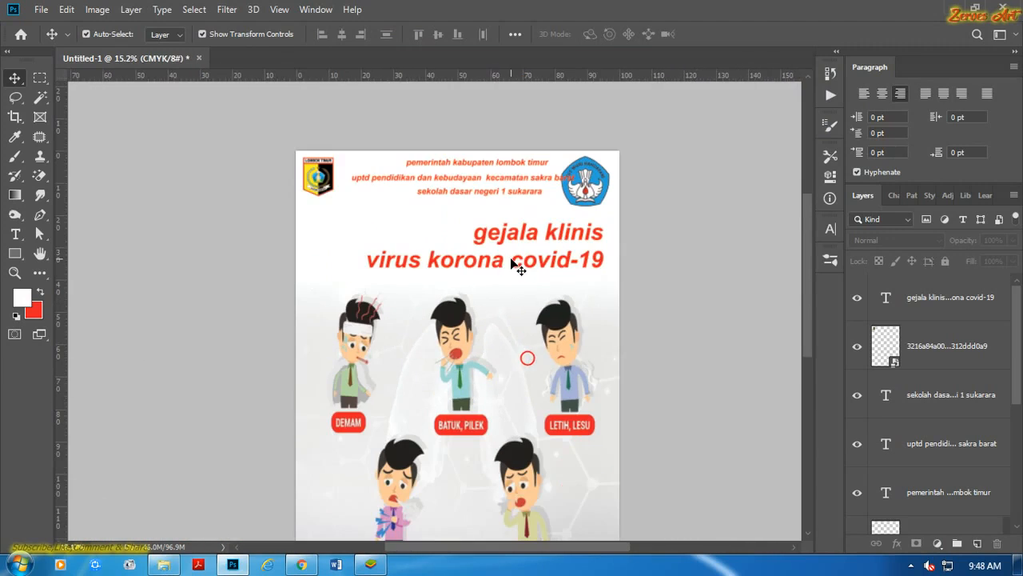
scroll(484, 255, "up", 2)
scroll(496, 279, "up", 3)
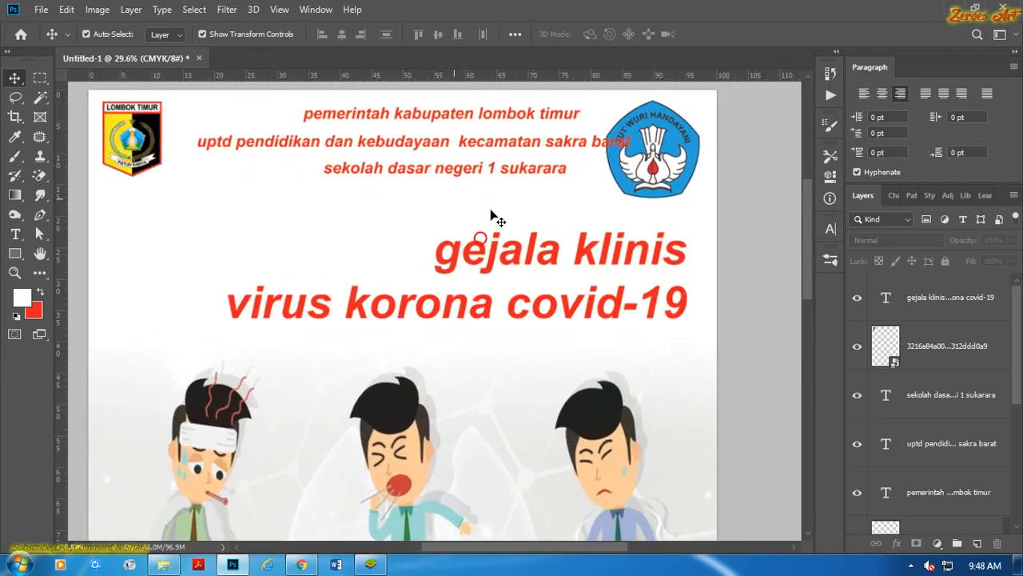
left_click(438, 304)
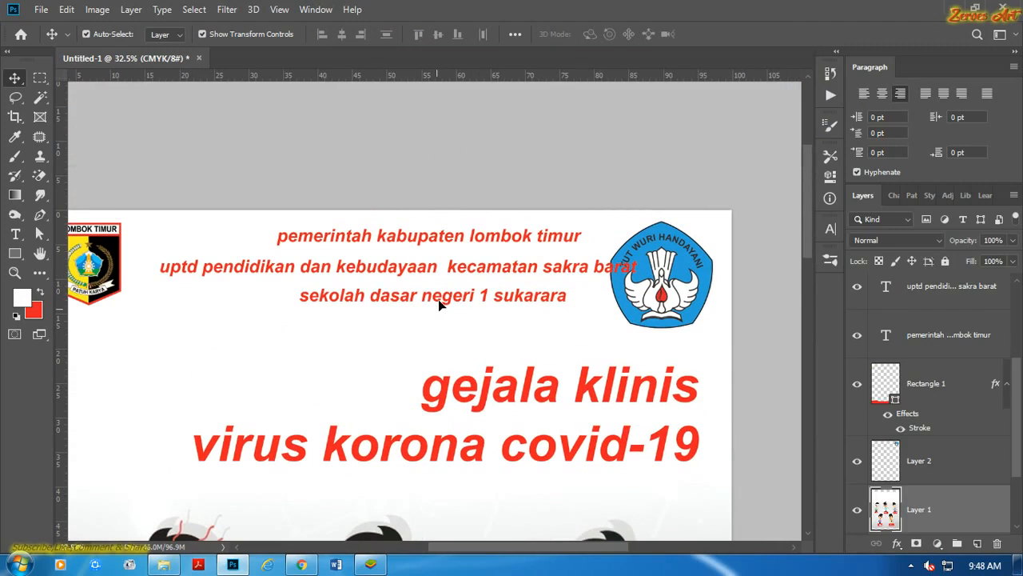
key("ctrl+z")
left_click(540, 164)
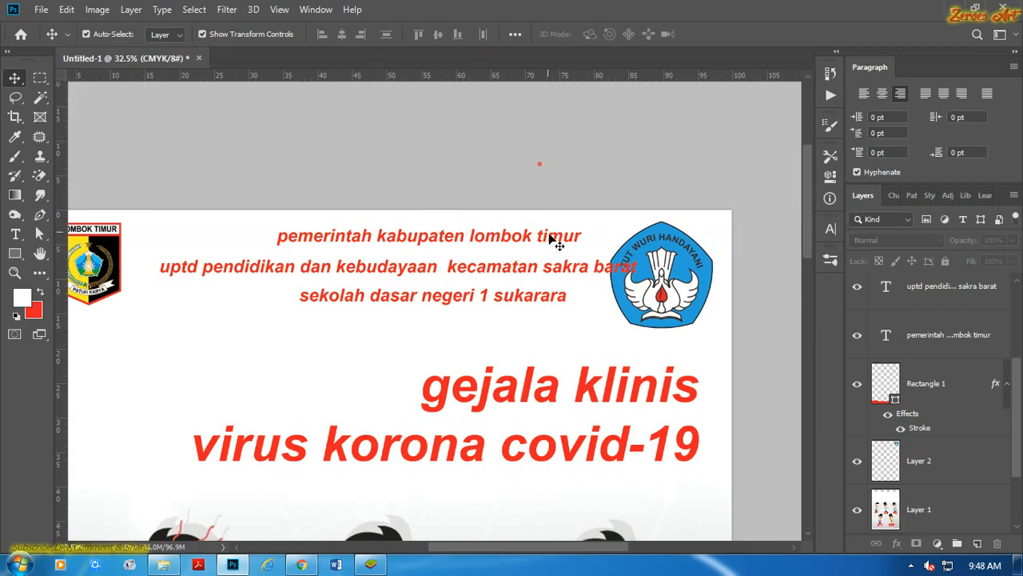
Lock Layer 1 and the Background copy layer.
left_click(974, 518)
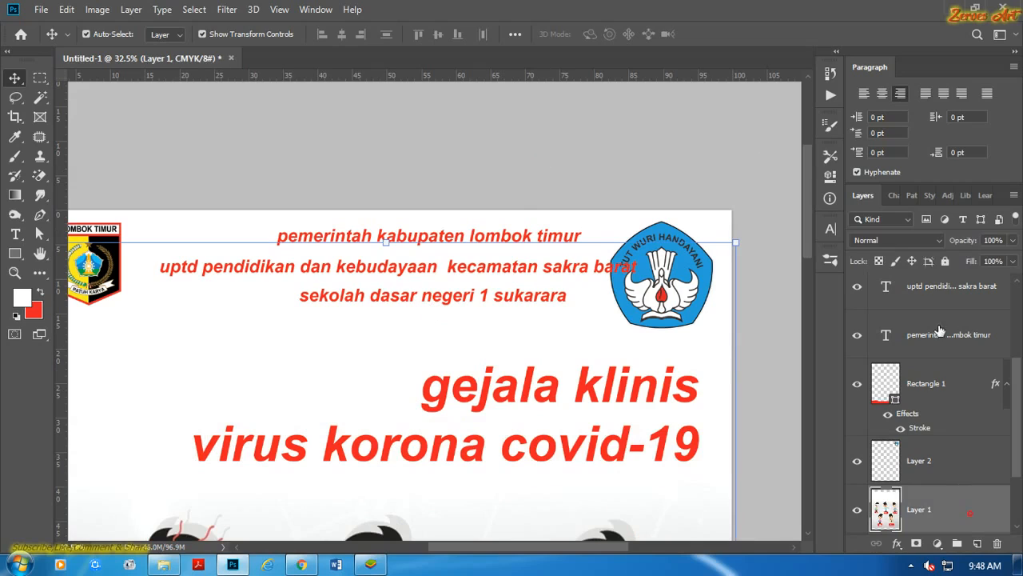
left_click(943, 262)
left_click(505, 164)
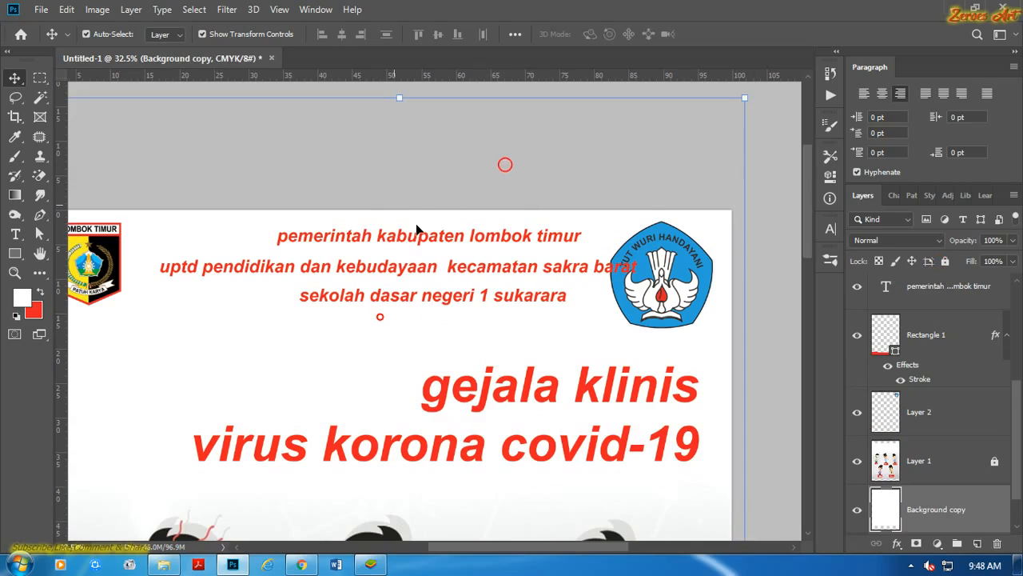
key("ctrl+z")
left_click(945, 262)
Set the three header lines between the two logos to all caps.
left_click(498, 148)
left_click(381, 309)
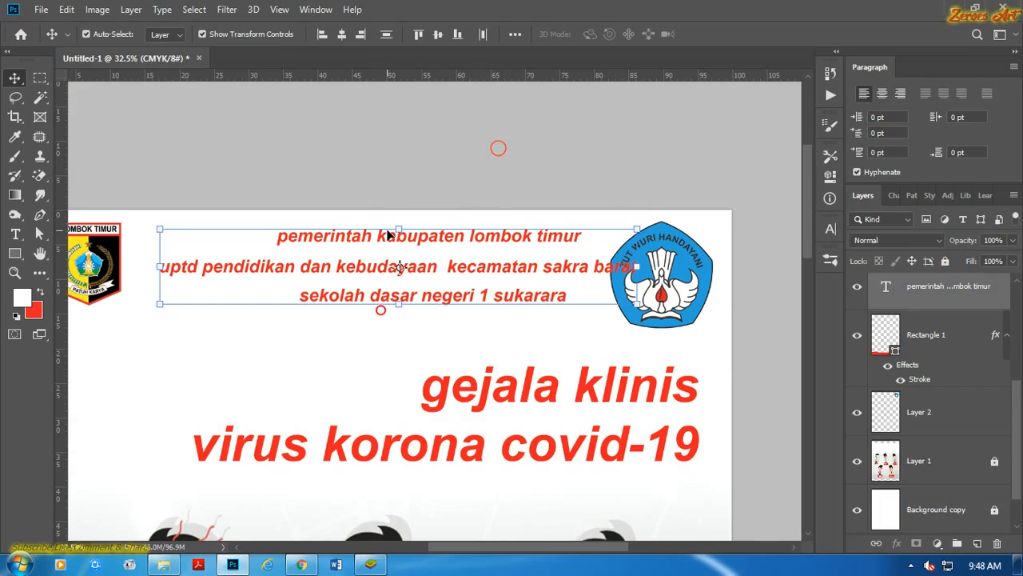
scroll(386, 235, "down", 1)
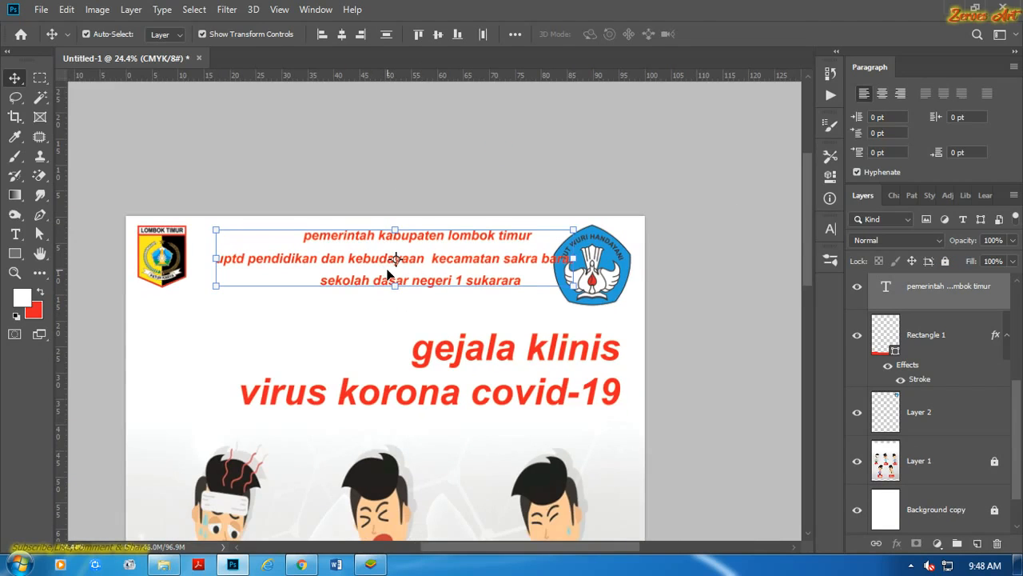
scroll(387, 275, "up", 1)
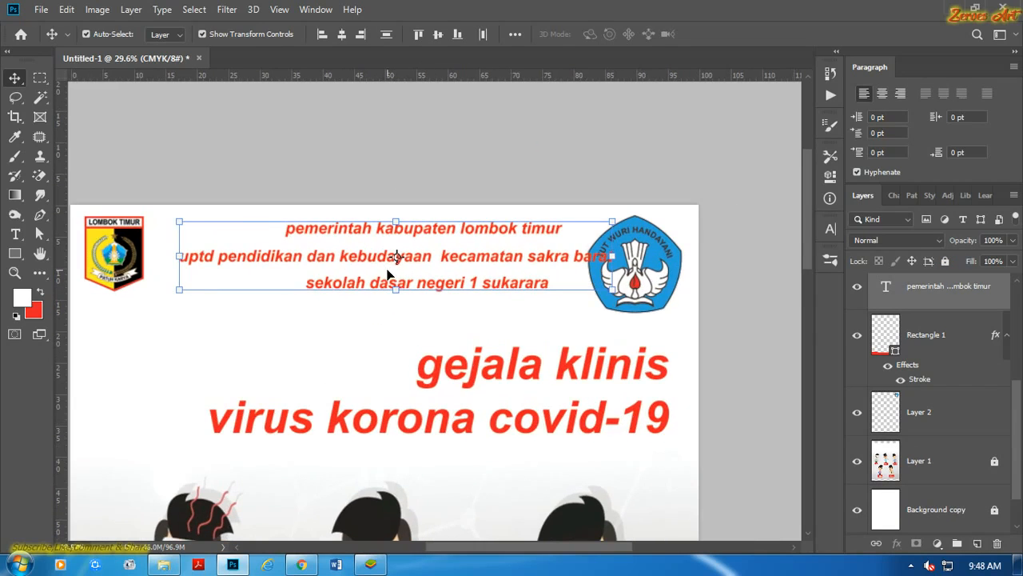
left_click(832, 228)
left_click(706, 332)
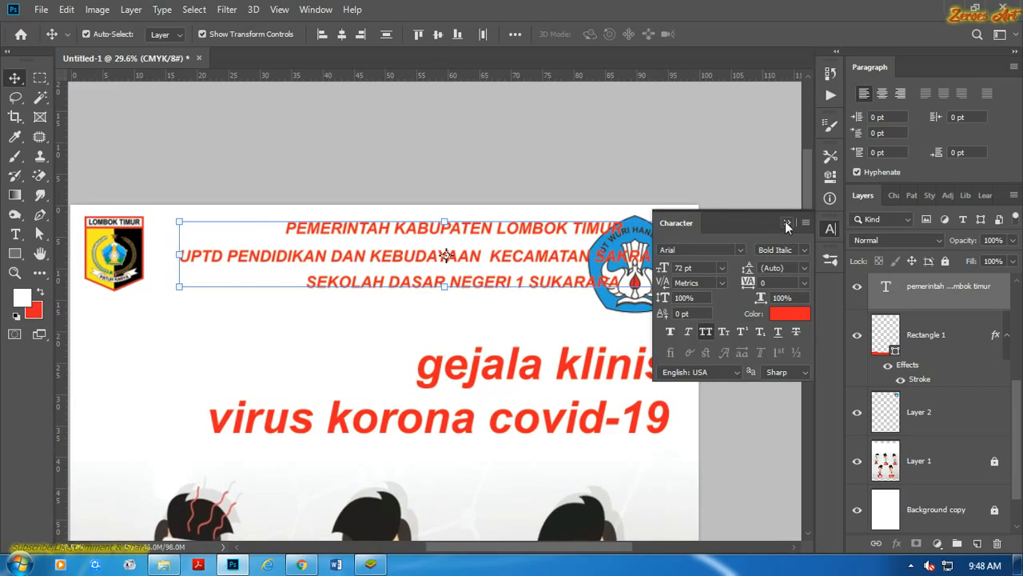
Set the font style of the three header lines to Bold.
left_click(803, 254)
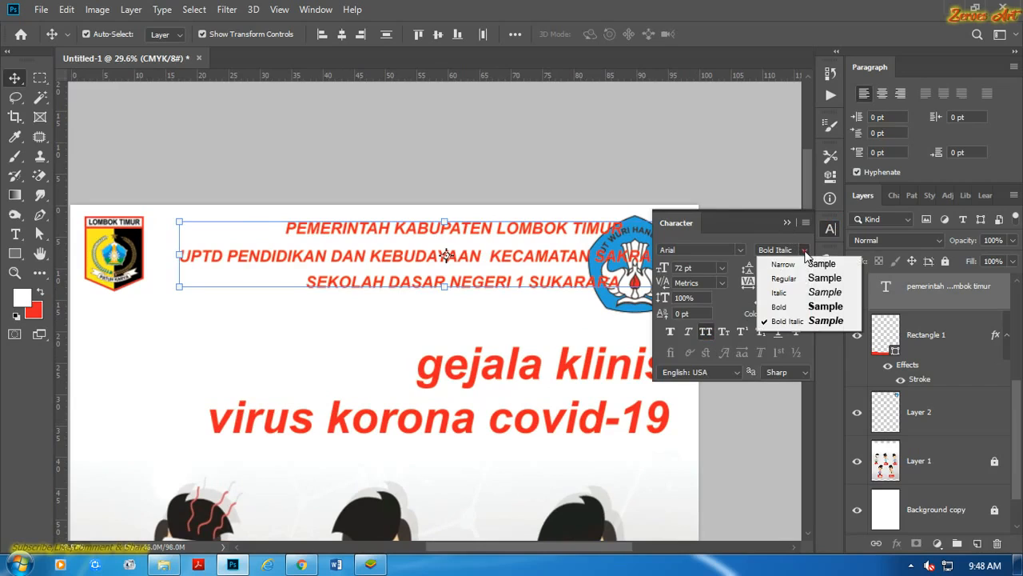
left_click(807, 308)
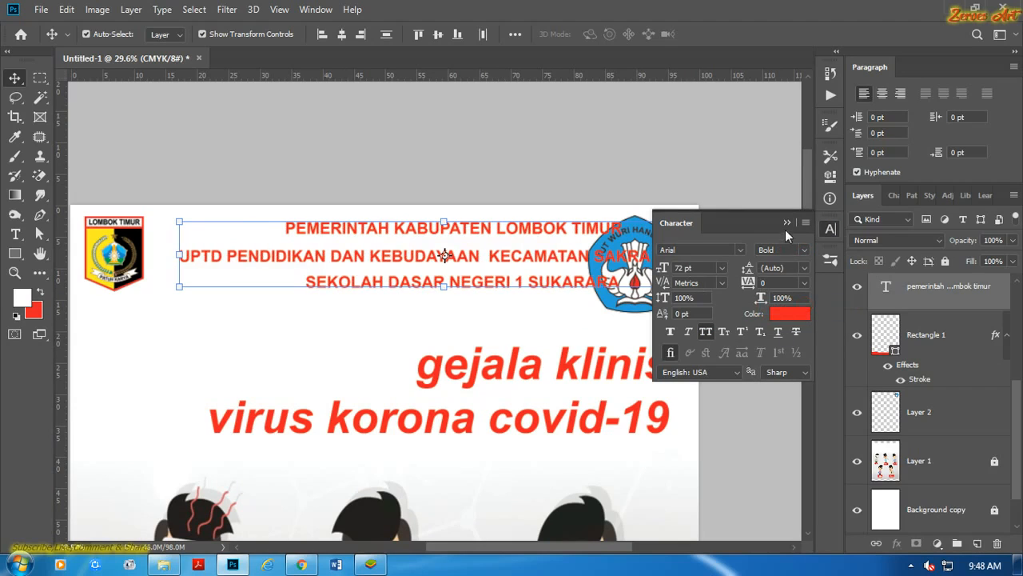
left_click(785, 222)
Set the three header lines in the Futura BdCn BT Bold Italic font.
left_click(705, 162)
left_click_drag(487, 292, 491, 226)
left_click(830, 229)
type("fut")
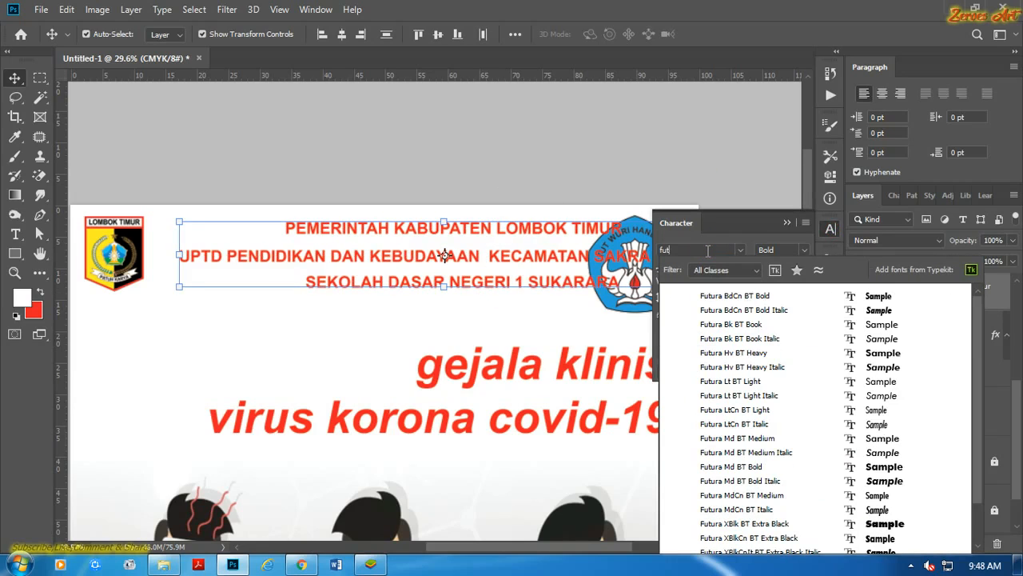
left_click(770, 311)
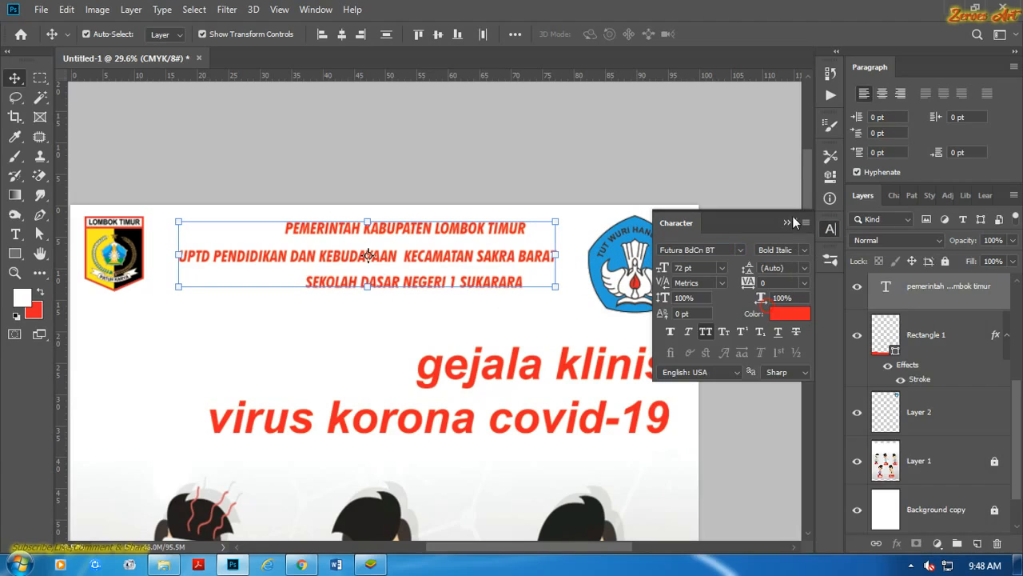
left_click(712, 158)
scroll(571, 204, "down", 3)
left_click(783, 220)
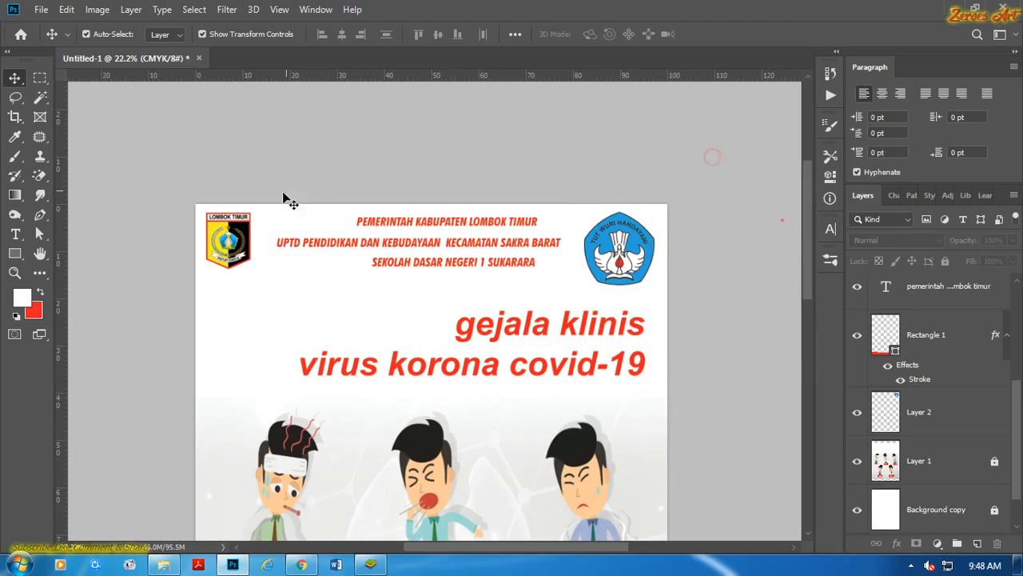
Move the Lombok Timur logo slightly closer to the page's upper-left corner.
scroll(281, 197, "up", 8)
left_click_drag(190, 287, 257, 271)
left_click(245, 273)
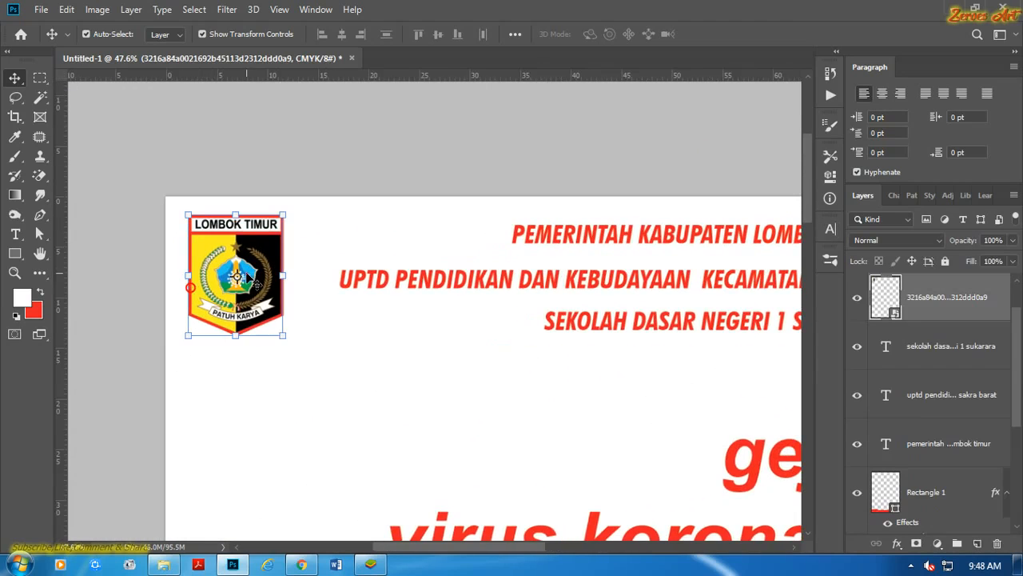
scroll(222, 287, "up", 2)
scroll(222, 286, "up", 2)
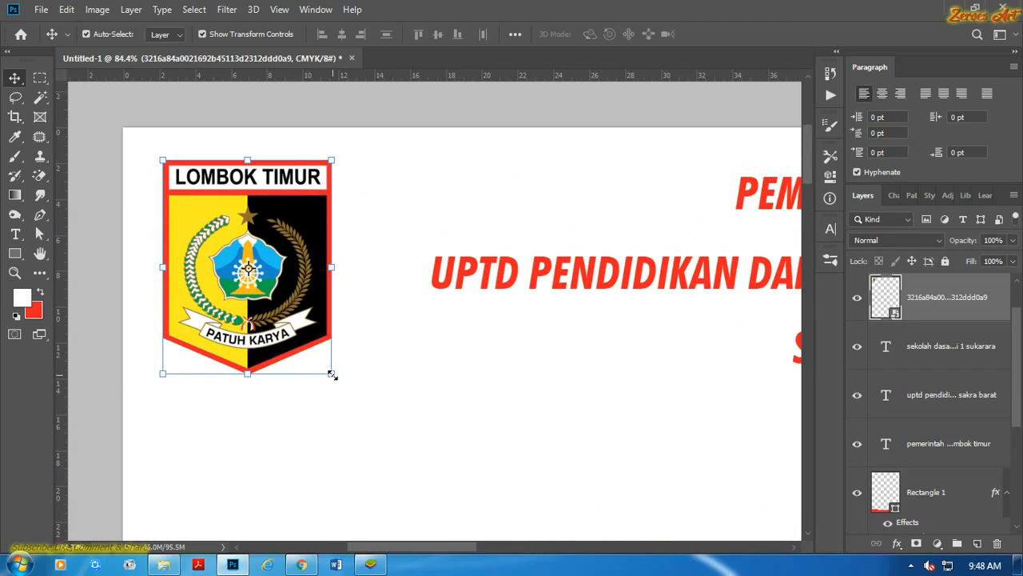
mouse_move(264, 232)
left_mouse_down()
mouse_move(236, 231)
mouse_move(253, 217)
left_mouse_up()
left_click(355, 179)
scroll(366, 228, "down", 8)
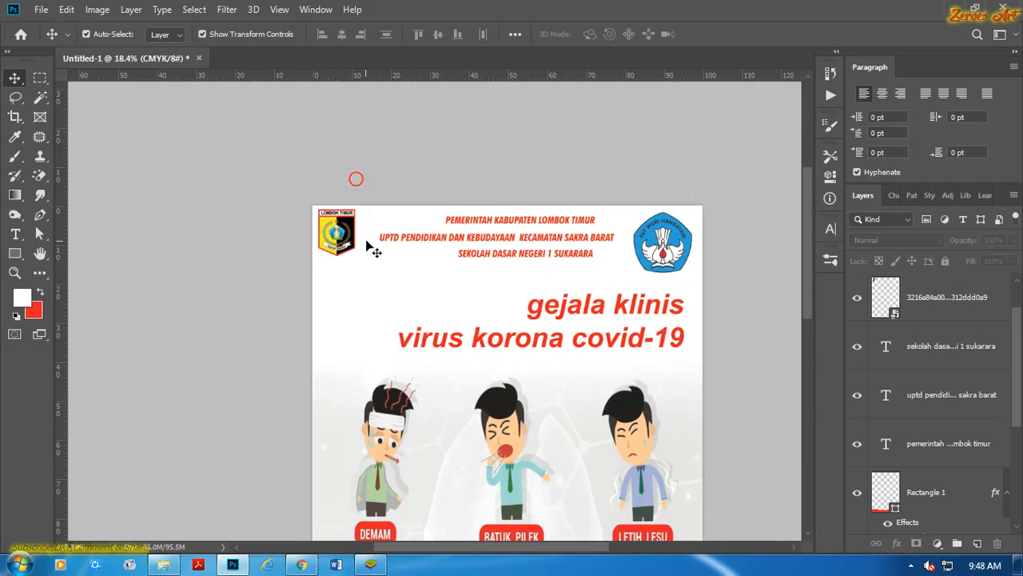
Align the top edges of the Lombok Timur and Tut Wuri Handayani logos.
left_click(660, 234)
left_click(340, 230, "shift")
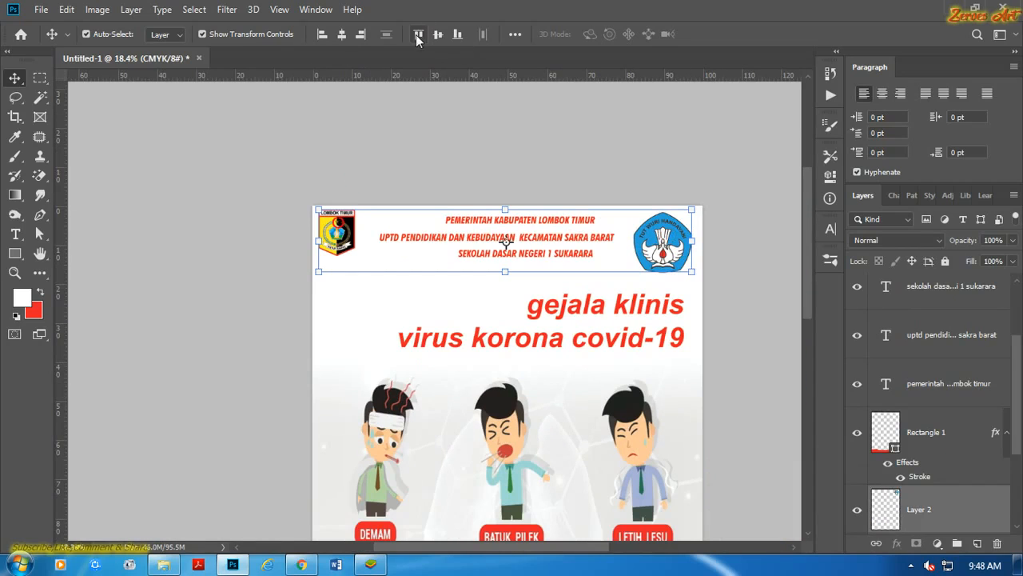
left_click(416, 34)
left_click(639, 118)
Place horizontal guides at the upper and lower edges of the Lombok Timur logo.
left_click(692, 234)
scroll(640, 264, "up", 4)
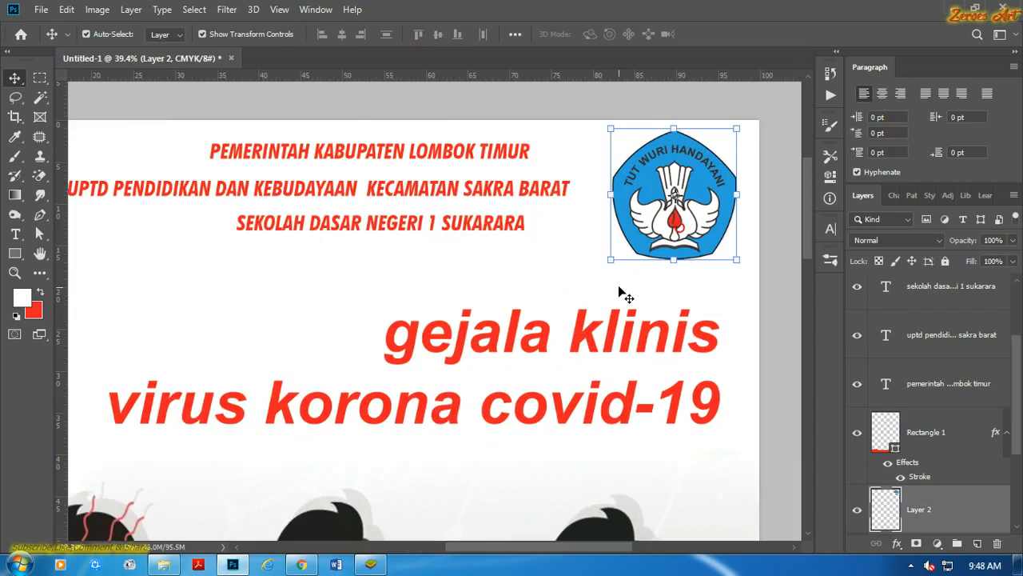
scroll(237, 155, "up", 4)
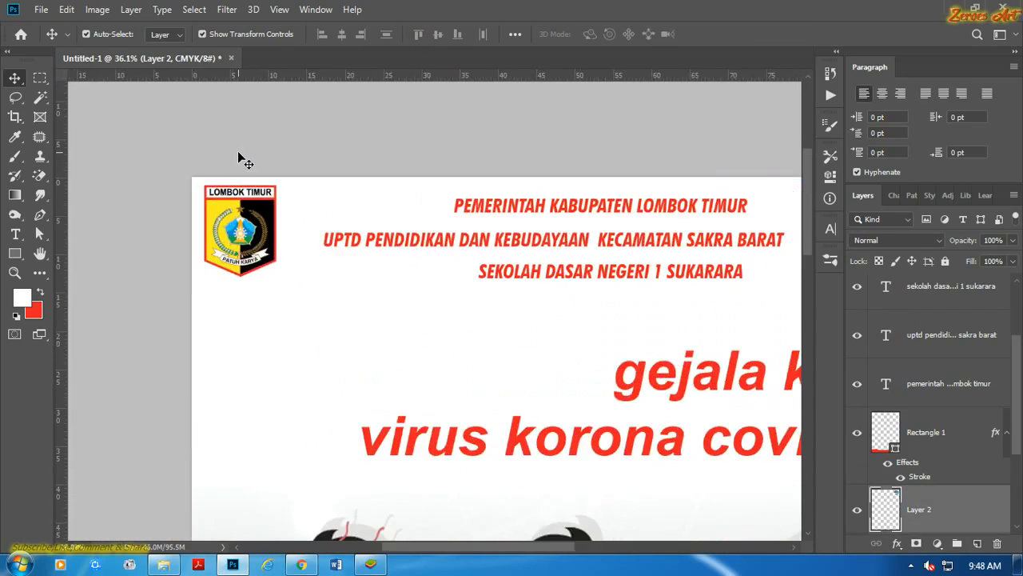
left_click_drag(261, 76, 276, 204)
left_click_drag(248, 78, 291, 353)
scroll(300, 339, "down", 9)
scroll(710, 303, "up", 4)
Scale the Tut Wuri Handayani logo to about 77% so it fits between the guides, and shift it slightly towards the page's right edge.
left_click_drag(711, 303, 399, 223)
scroll(399, 223, "up", 4)
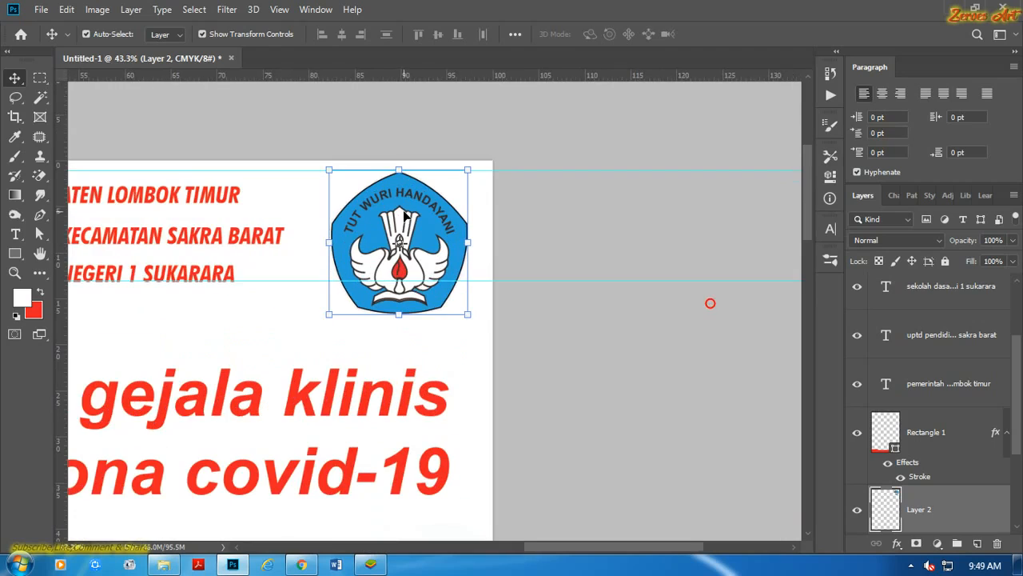
scroll(337, 317, "up", 1)
left_click_drag(330, 311, 371, 281)
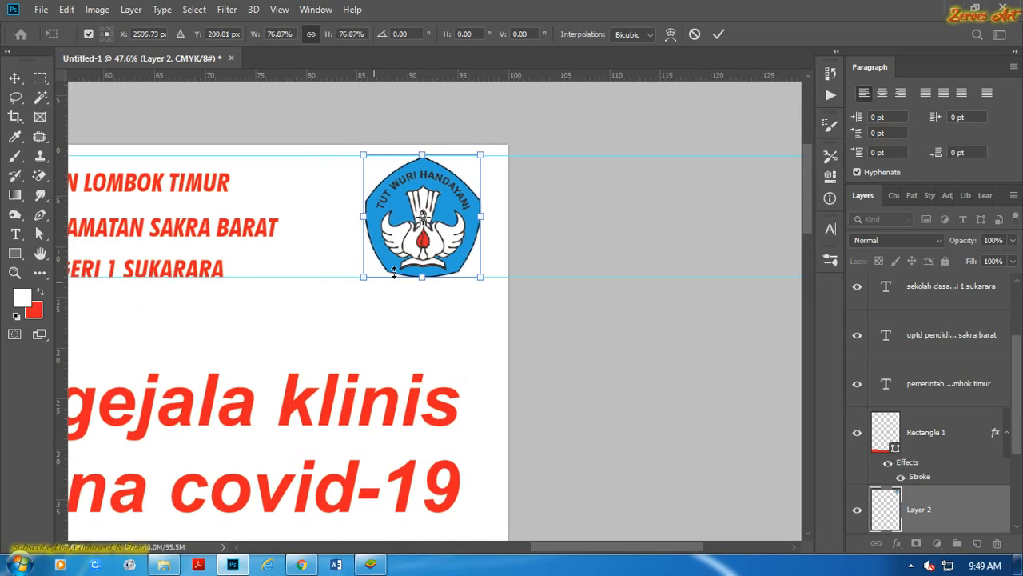
left_click(718, 34)
left_click_drag(441, 200, 449, 199)
left_click(586, 194)
Move both horizontal guides off the header to above the page.
scroll(571, 243, "down", 9)
scroll(568, 264, "down", 3)
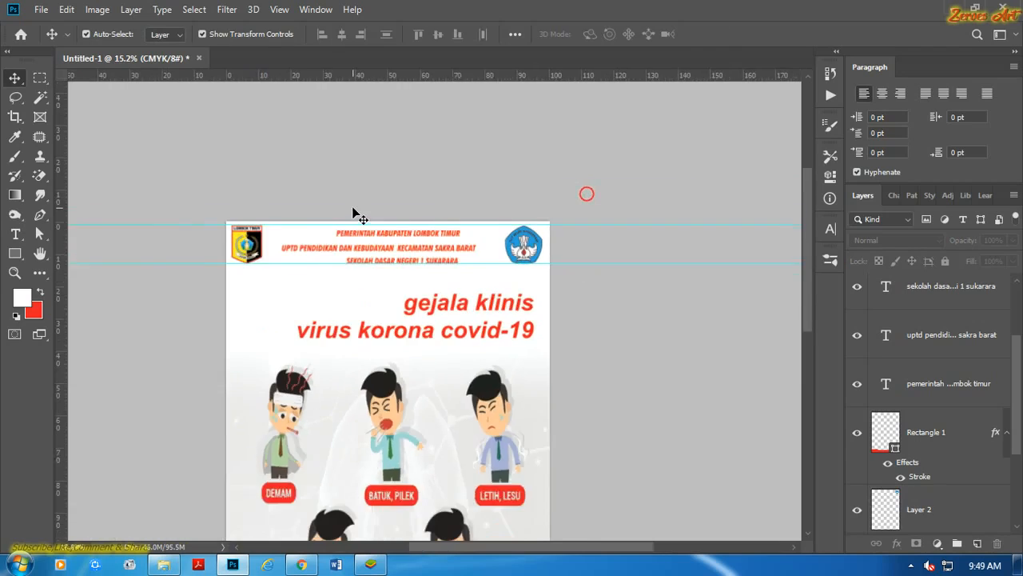
scroll(354, 211, "up", 4)
left_click_drag(398, 232, 413, 124)
left_click_drag(538, 291, 541, 153)
Enlarge the three header lines together to fill the space between the two logos.
left_click_drag(411, 298, 417, 230)
left_click_drag(531, 287, 575, 295)
left_click_drag(254, 295, 238, 298)
left_click(718, 34)
left_click(792, 248)
Centre the three header lines horizontally on the Background layer.
left_click_drag(442, 222, 447, 298)
scroll(1020, 392, "down", 3)
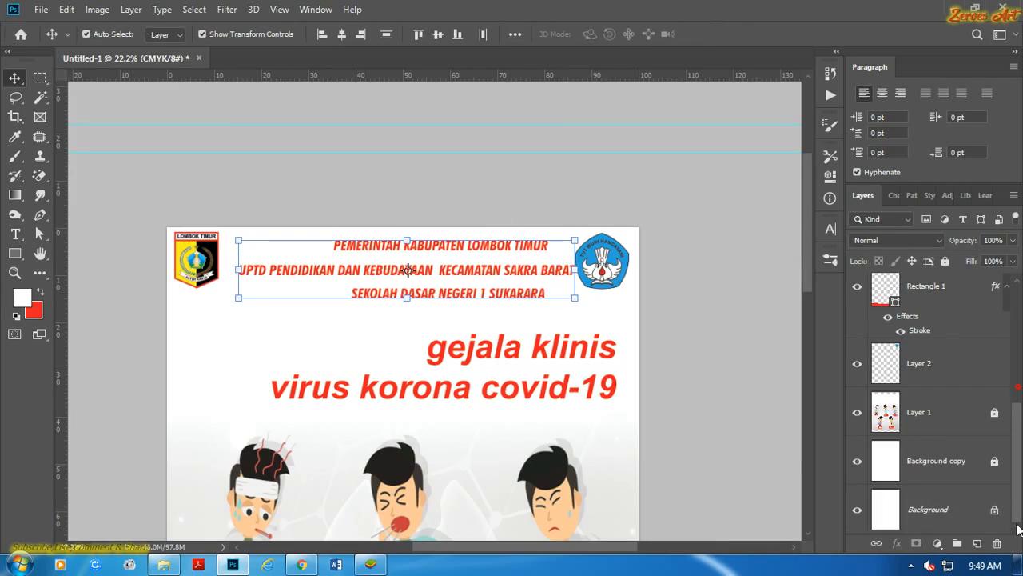
left_click(945, 521)
left_click(342, 35)
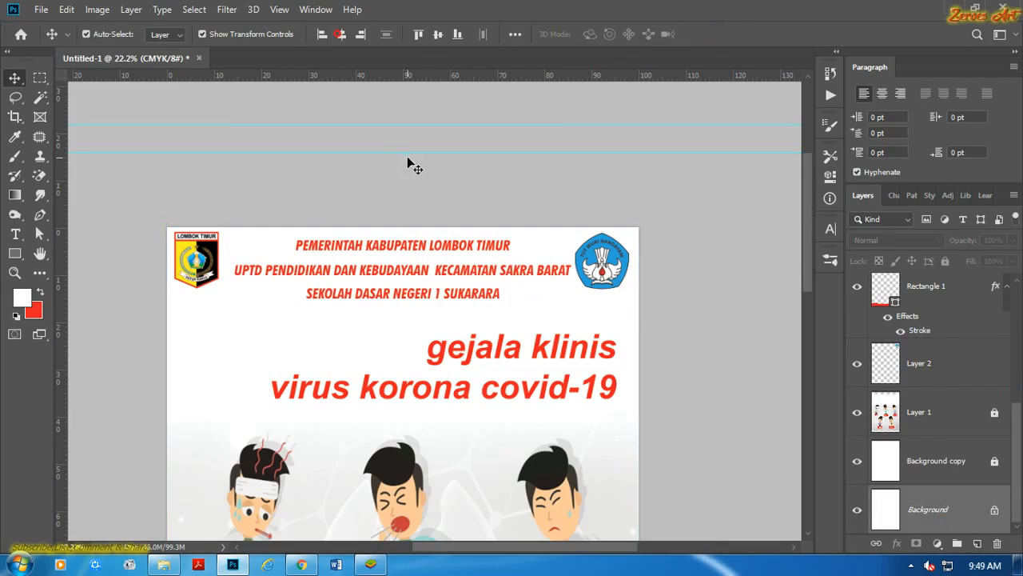
Scale the first header line, PEMERINTAH KABUPATEN LOMBOK TIMUR, to about 124%.
scroll(407, 155, "up", 1)
left_click(405, 246)
left_click_drag(528, 256, 564, 258)
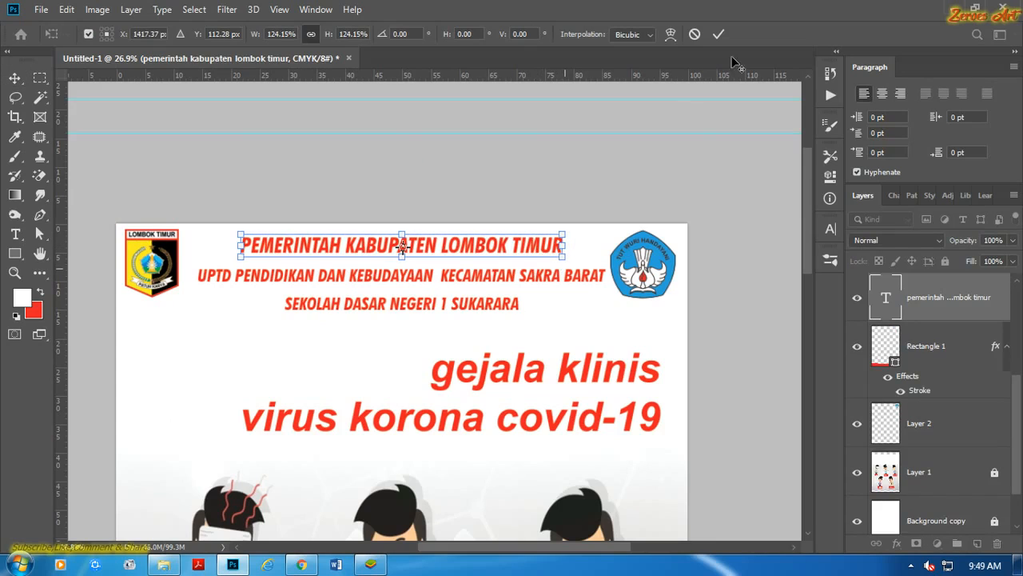
left_click(719, 33)
left_click(770, 217)
Move the second and third header lines up to tighten the spacing below the first line.
left_click(426, 285)
scroll(426, 285, "up", 2)
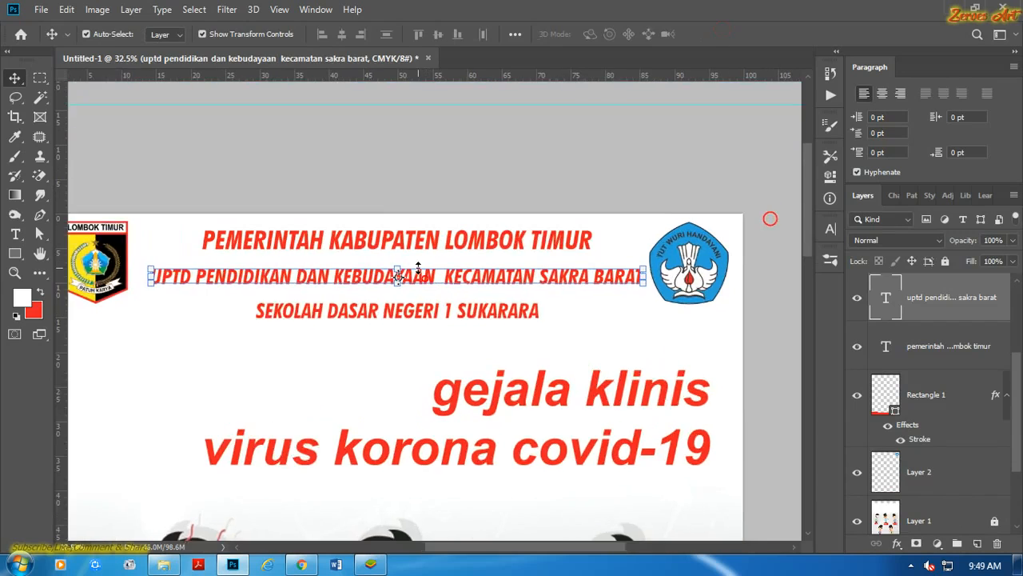
left_click_drag(427, 286, 417, 266)
left_click_drag(432, 326, 427, 317)
key("Up")
key("Up")
key("Up")
key("Up")
key("Up")
key("Up")
key("Up")
key("Up")
key("Up")
key("Up")
key("Up")
key("Up")
key("Up")
key("Up")
key("Up")
key("Up")
key("Up")
key("Up")
key("Up")
key("Up")
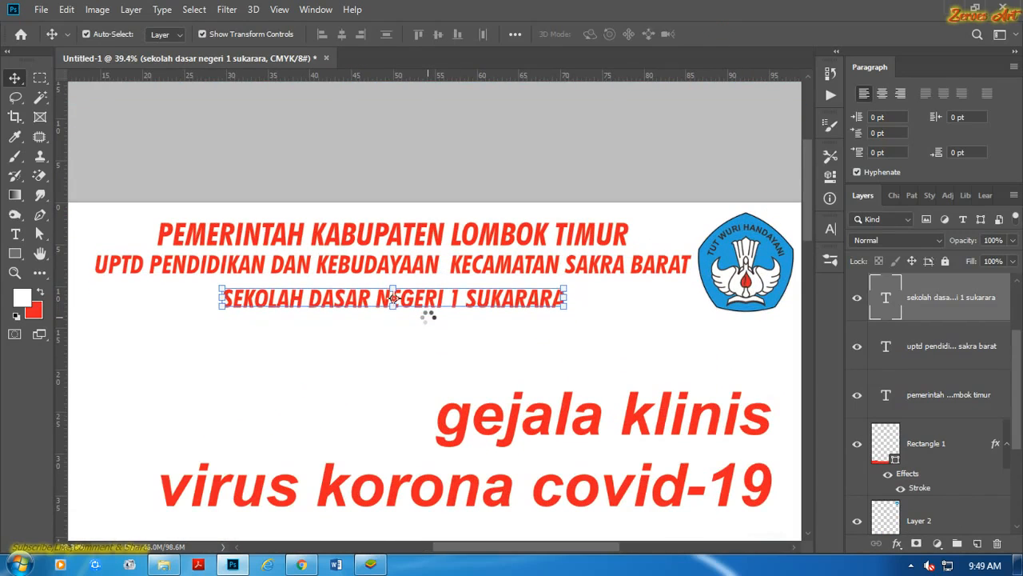
left_click(453, 322)
scroll(454, 322, "down", 1)
scroll(457, 335, "down", 4)
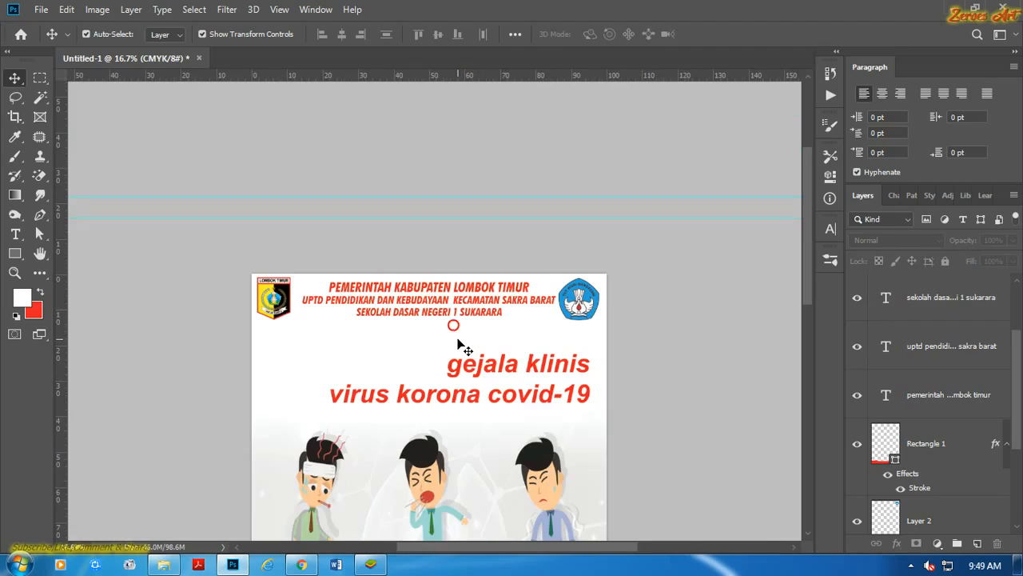
left_click(614, 302)
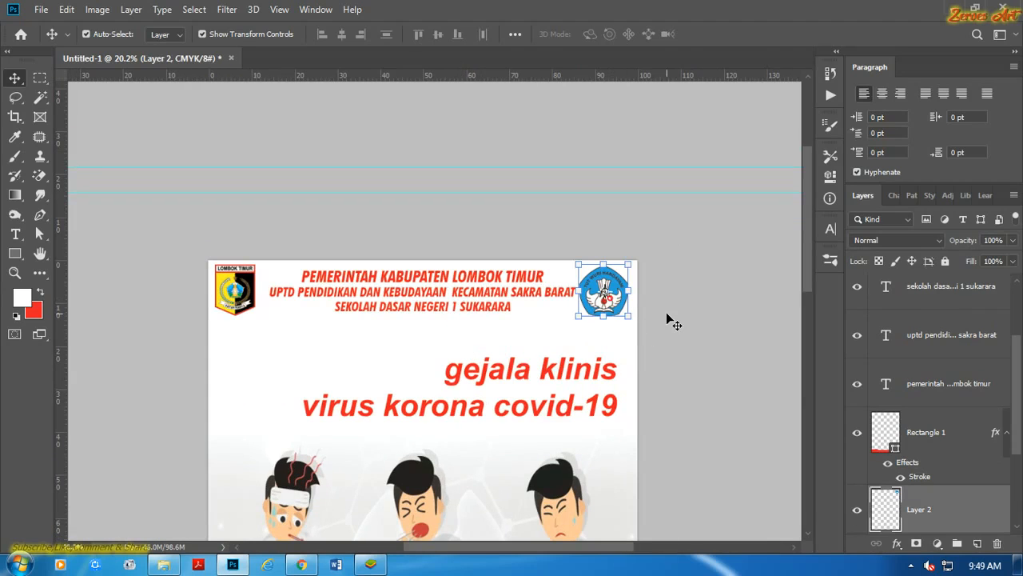
left_click(673, 322)
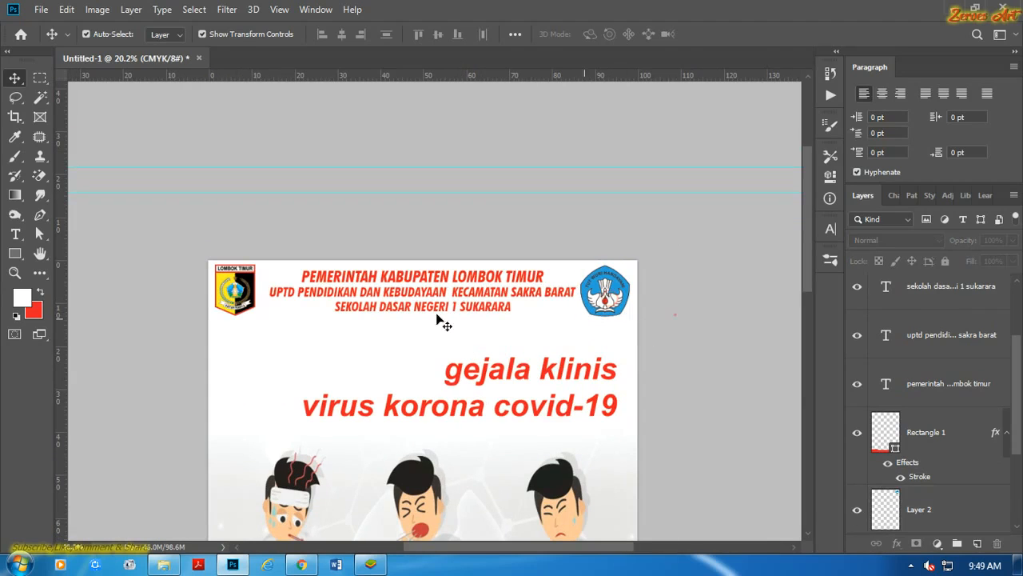
Draw a rectangle of about 3115 by 594 px across the header area and fill it with the red background colour.
left_click(14, 253)
left_click(86, 257)
left_click_drag(191, 239, 660, 328)
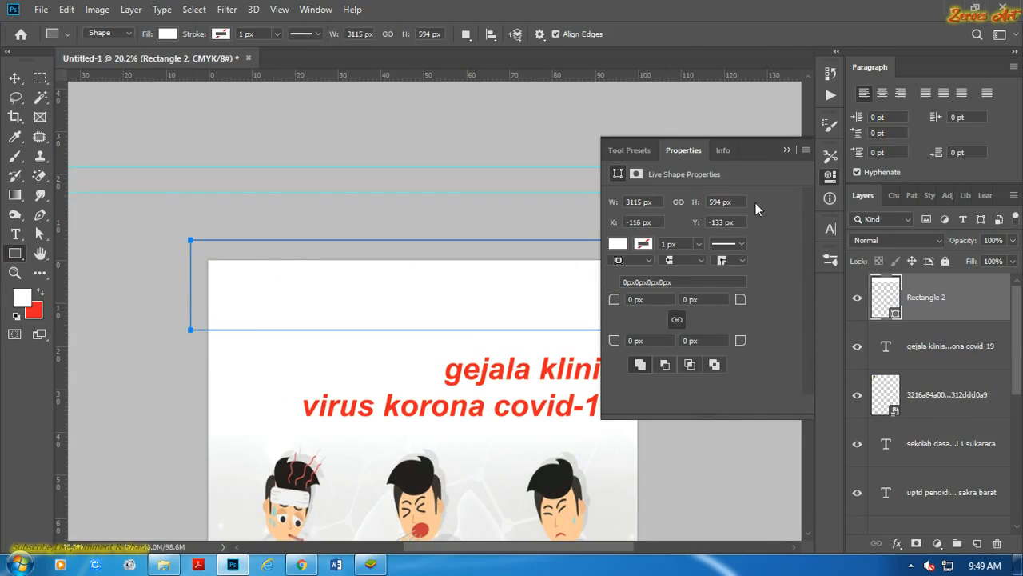
left_click(786, 150)
scroll(768, 160, "down", 3)
scroll(563, 189, "up", 3)
left_click_drag(555, 168, 558, 279)
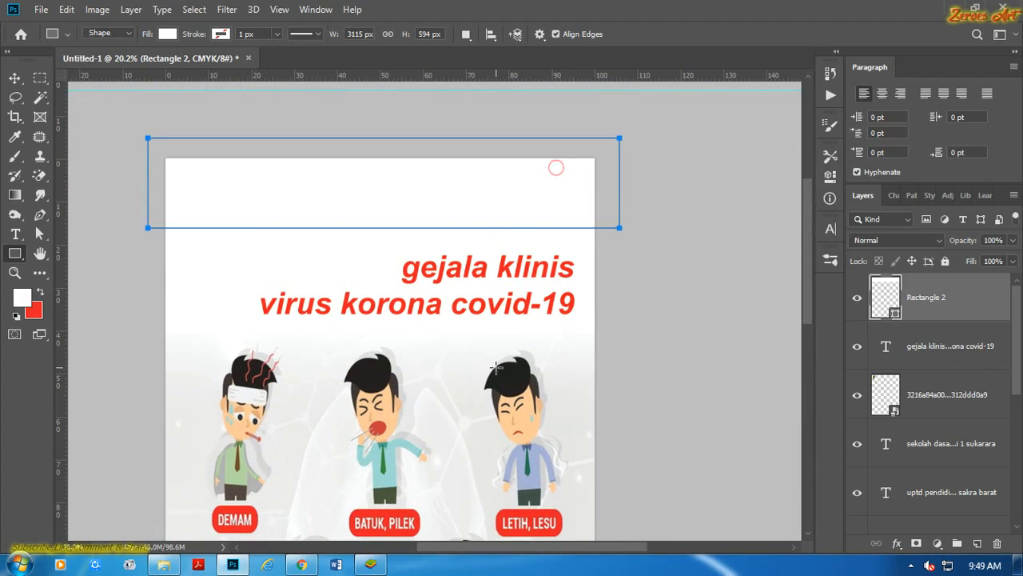
key("ctrl+BackSpace")
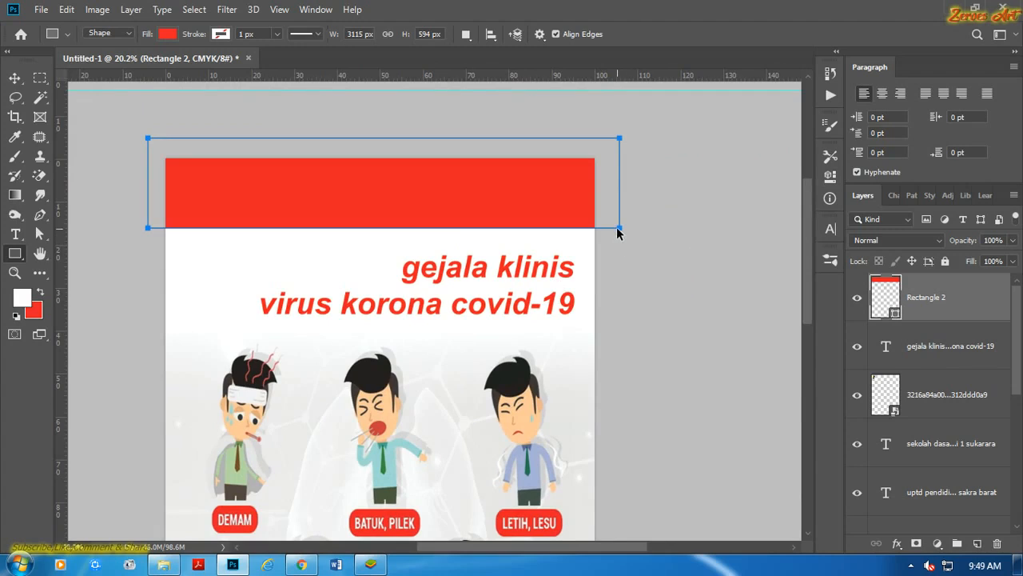
left_click_drag(617, 229, 618, 247)
key("ctrl+z")
key("ctrl+z")
Pull the red header rectangle's lower-right corner down so its lower edge slants by about 3.6°.
left_click(15, 78)
key("ctrl+t")
left_click_drag(620, 233, 622, 260)
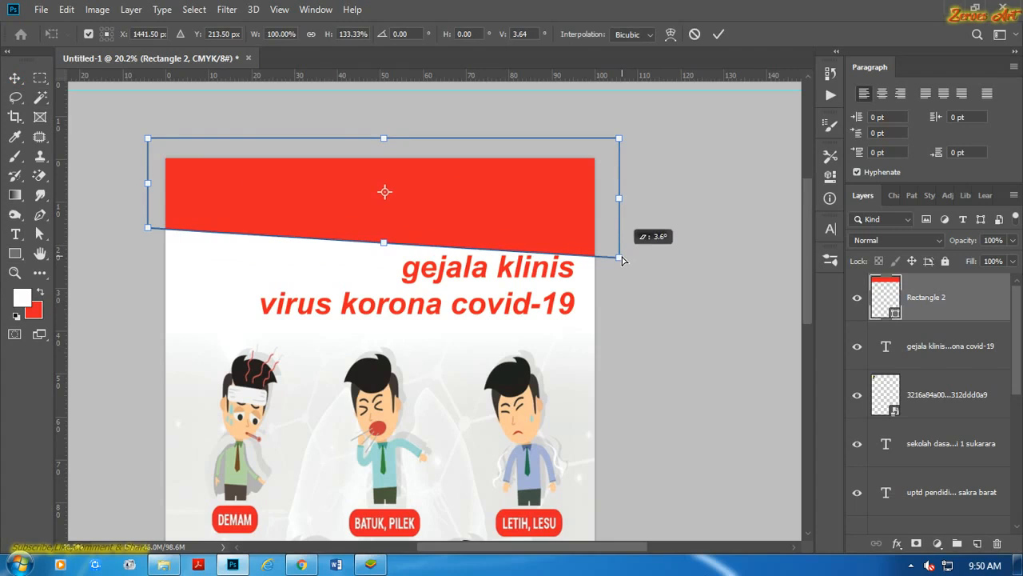
left_click(719, 34)
left_click(740, 293)
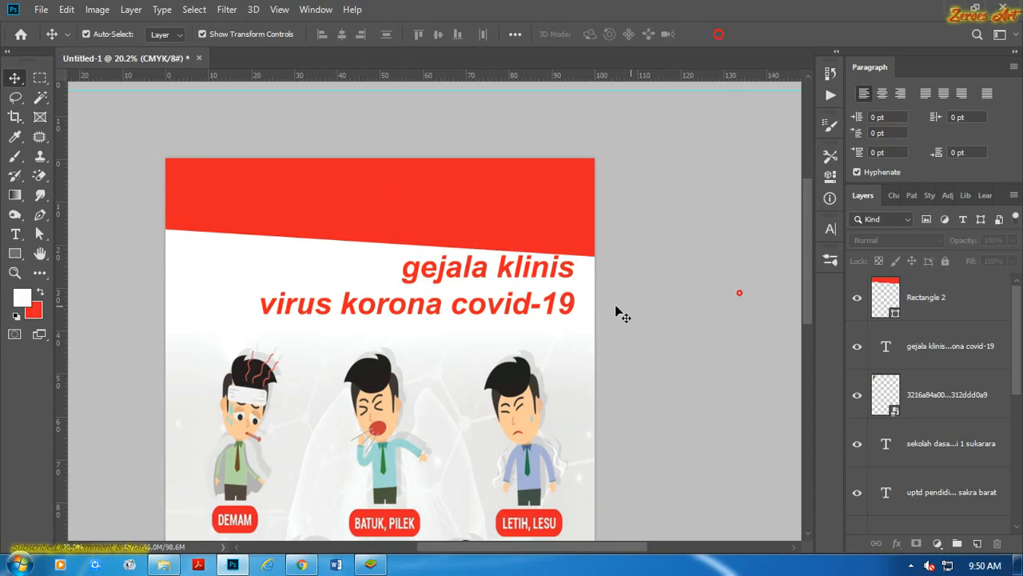
Left-align the gejala klinis virus korona covid-19 title and move it to the page's left side below the red band.
left_click(508, 278)
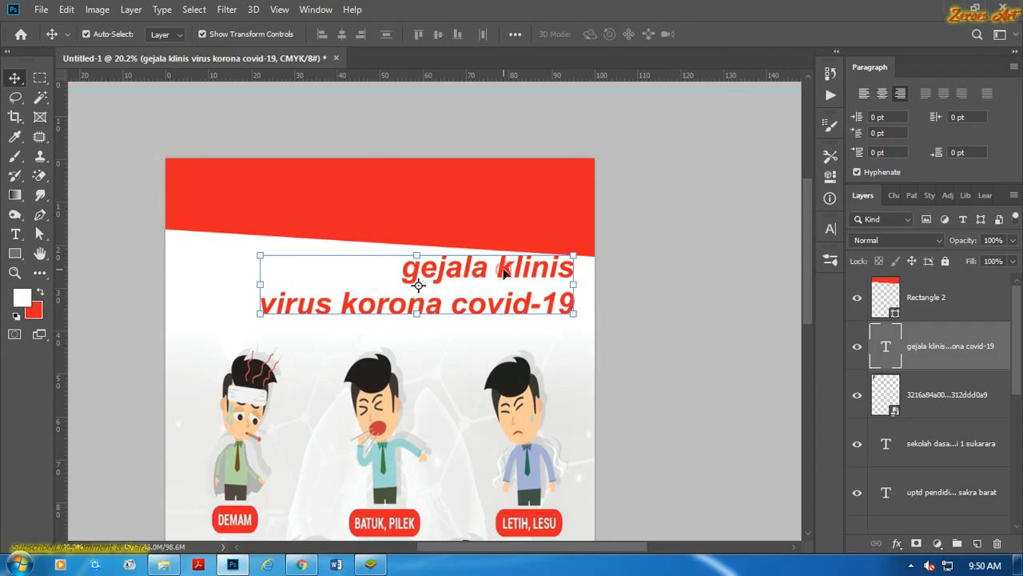
left_click(15, 233)
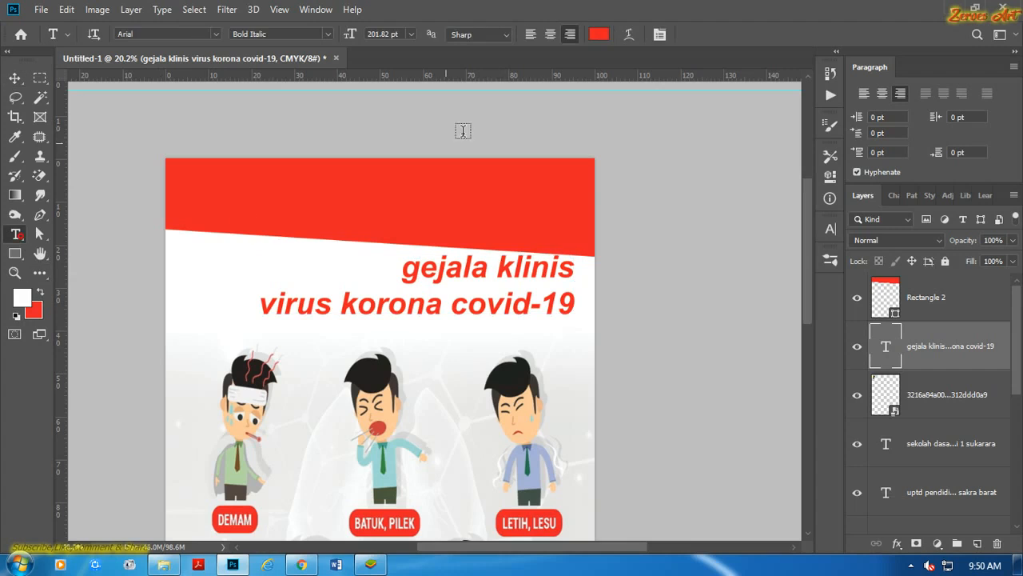
left_click(530, 34)
key("v")
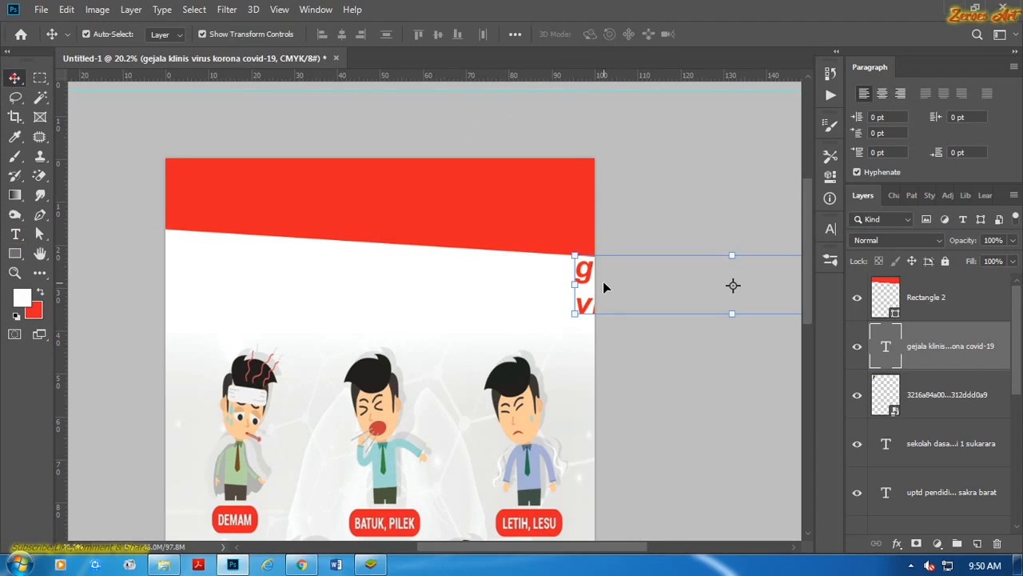
left_click_drag(581, 267, 192, 270)
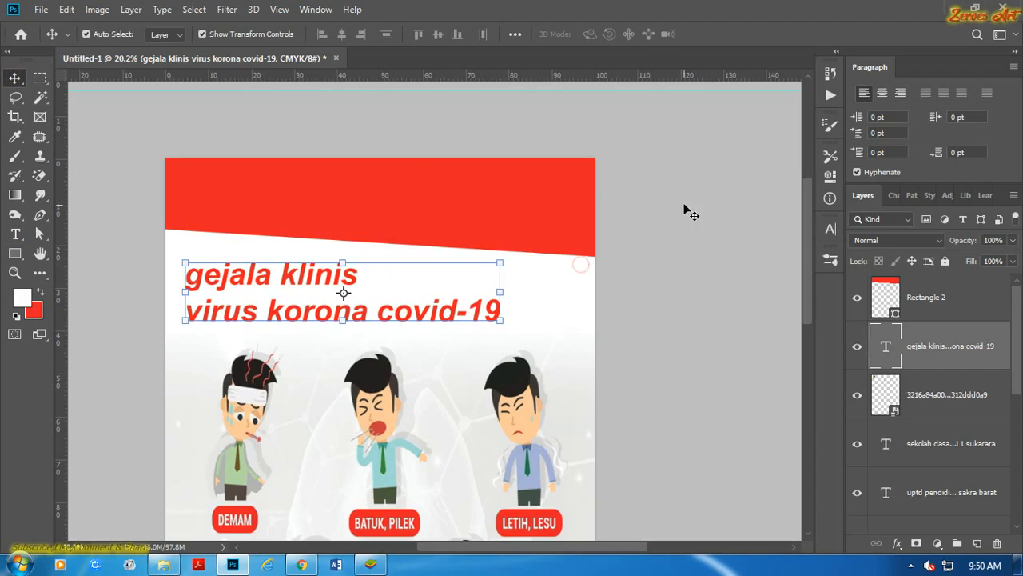
Move the slanted red header rectangle's layer below the header text lines and both logos in the layer stack.
left_click(543, 205)
left_click_drag(928, 297, 956, 371)
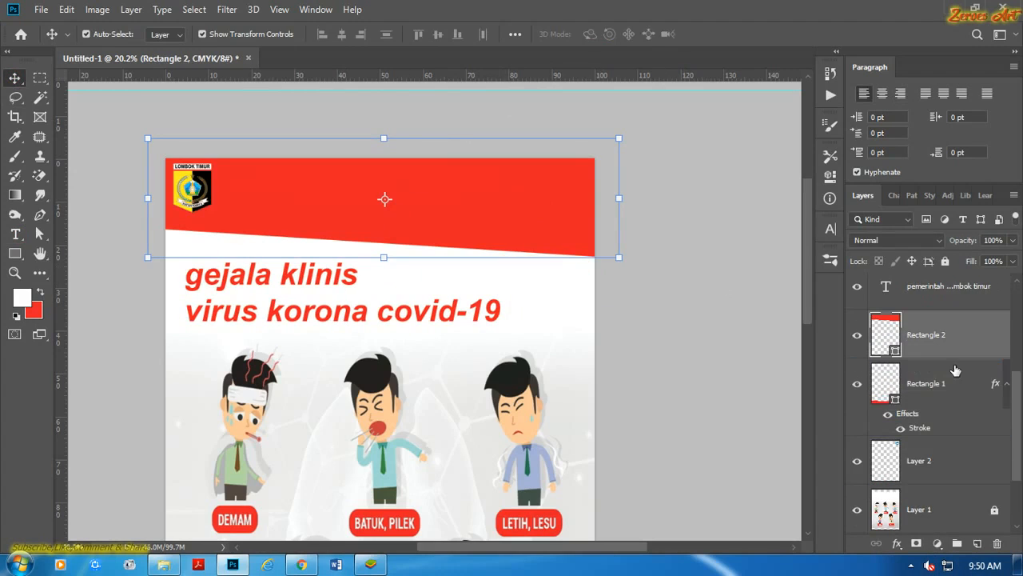
left_click(700, 348)
left_click_drag(897, 470, 928, 342)
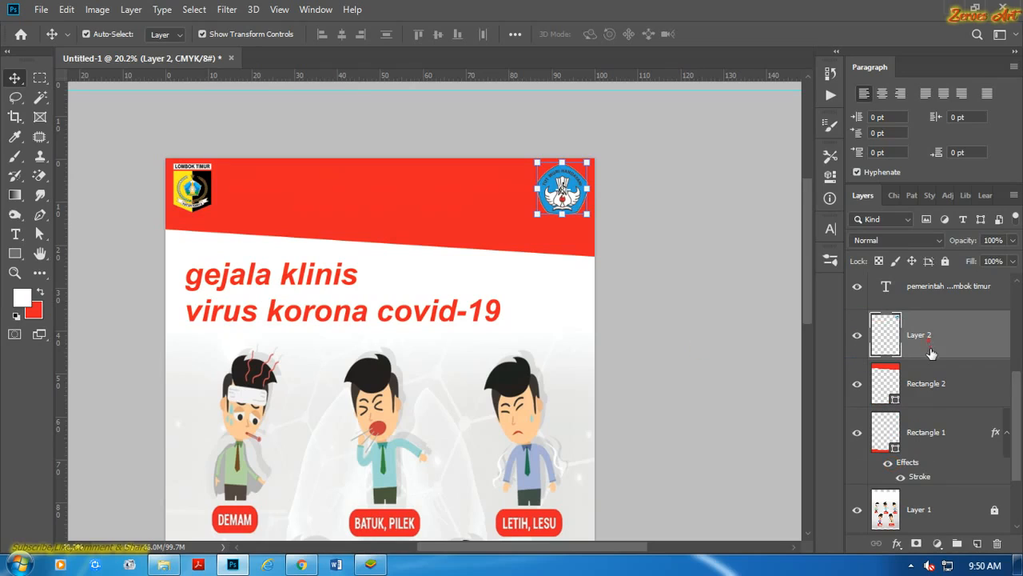
Add a white 20 px outside Stroke effect to the slanted red header rectangle.
left_click(917, 382)
left_click(896, 543)
left_click(911, 434)
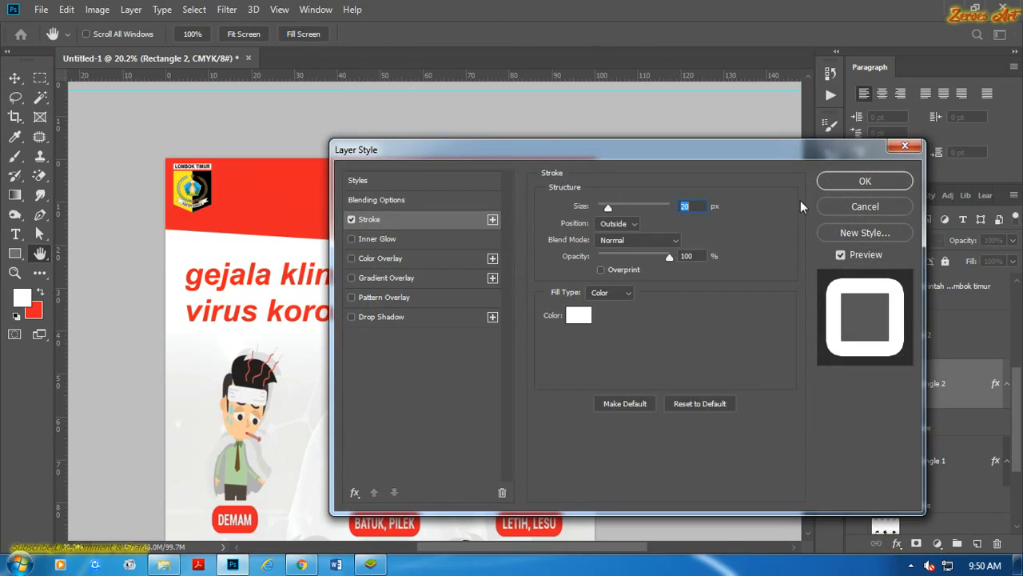
left_click(832, 182)
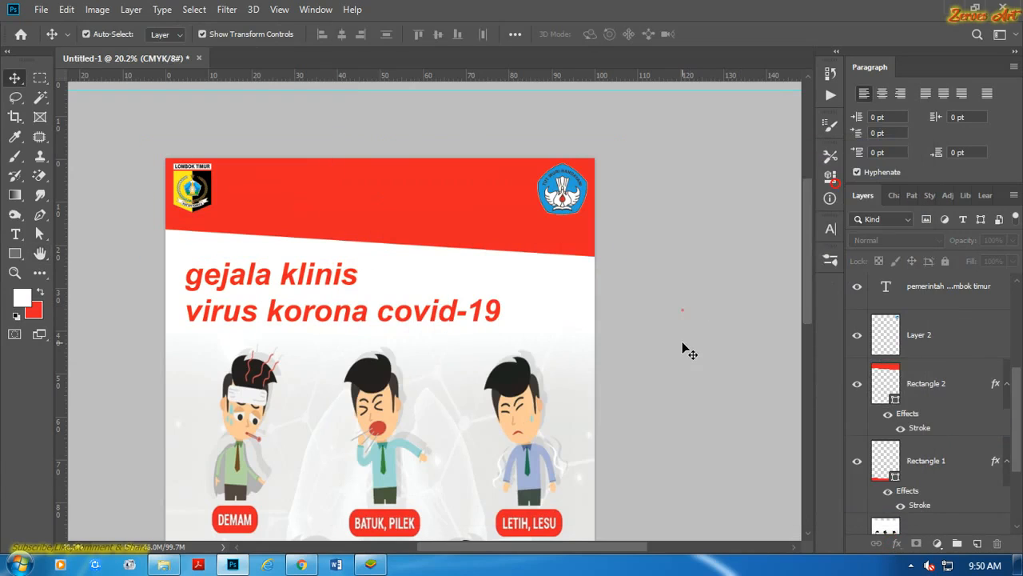
Swap the foreground and background colours and recolour the three header text lines white.
left_click(393, 199)
left_click(654, 236)
scroll(1021, 394, "up", 4)
left_click(931, 411)
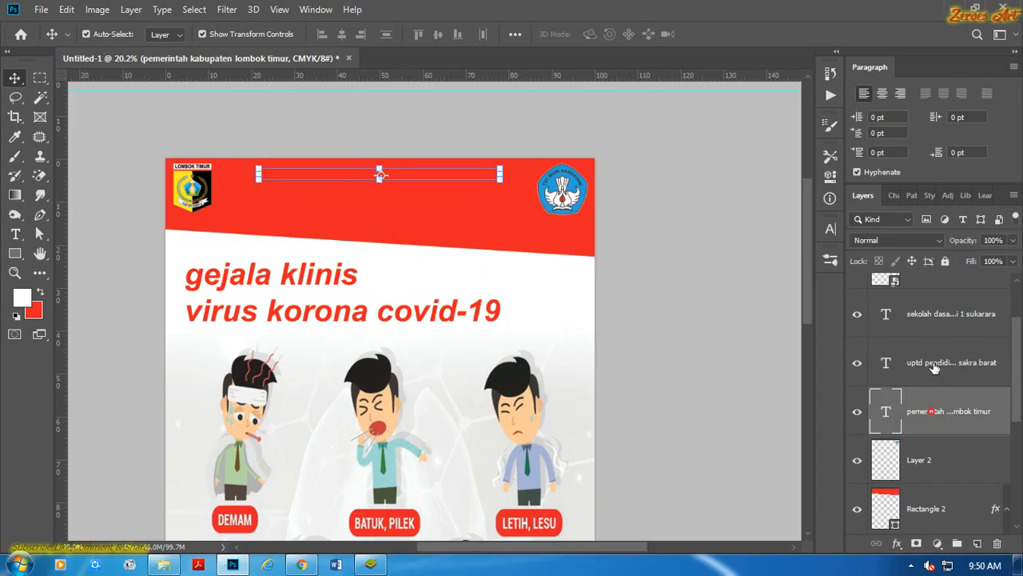
left_click(933, 363, "shift")
left_click(926, 315, "shift")
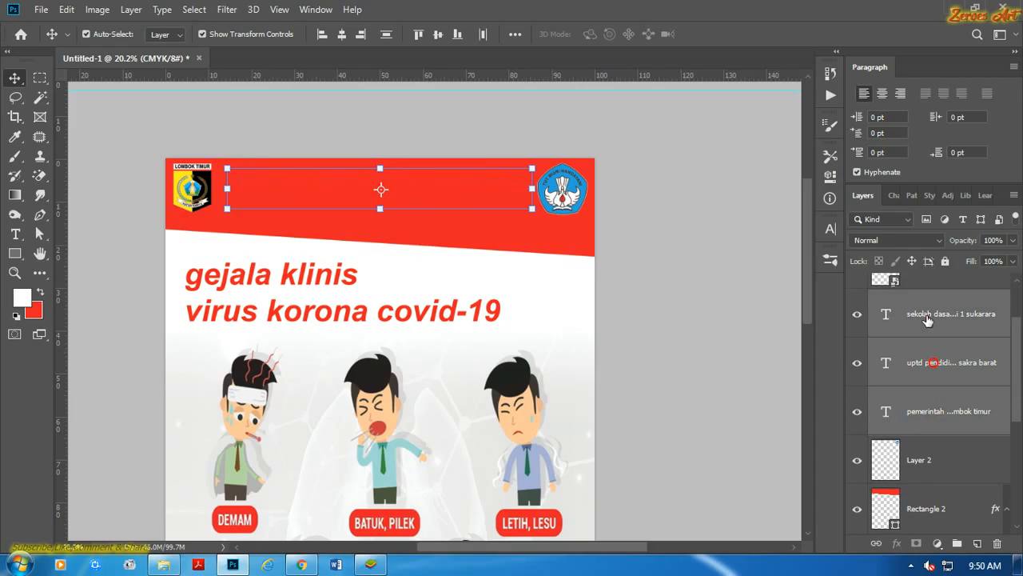
left_click(42, 291)
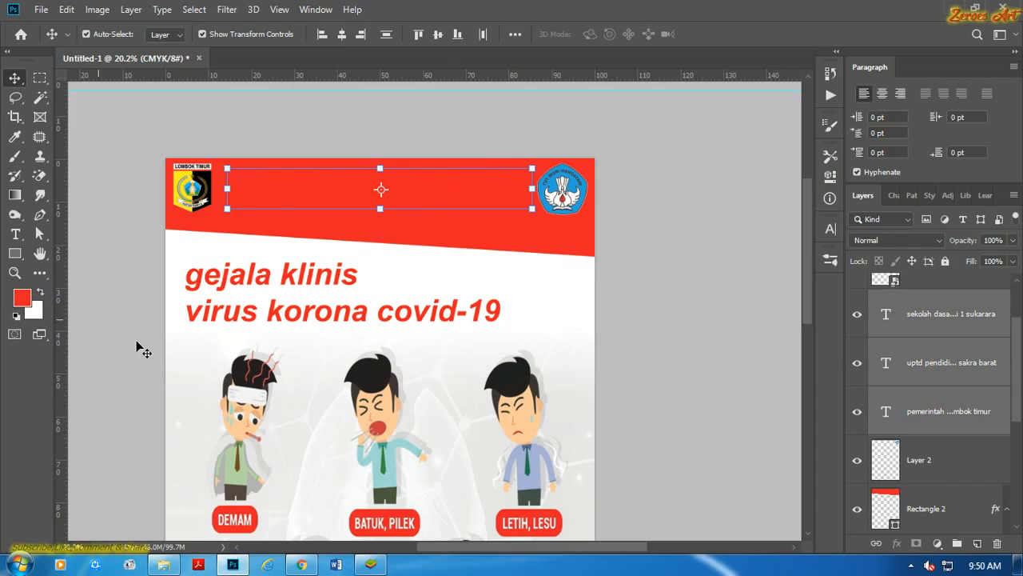
left_click(677, 347)
left_click(918, 321)
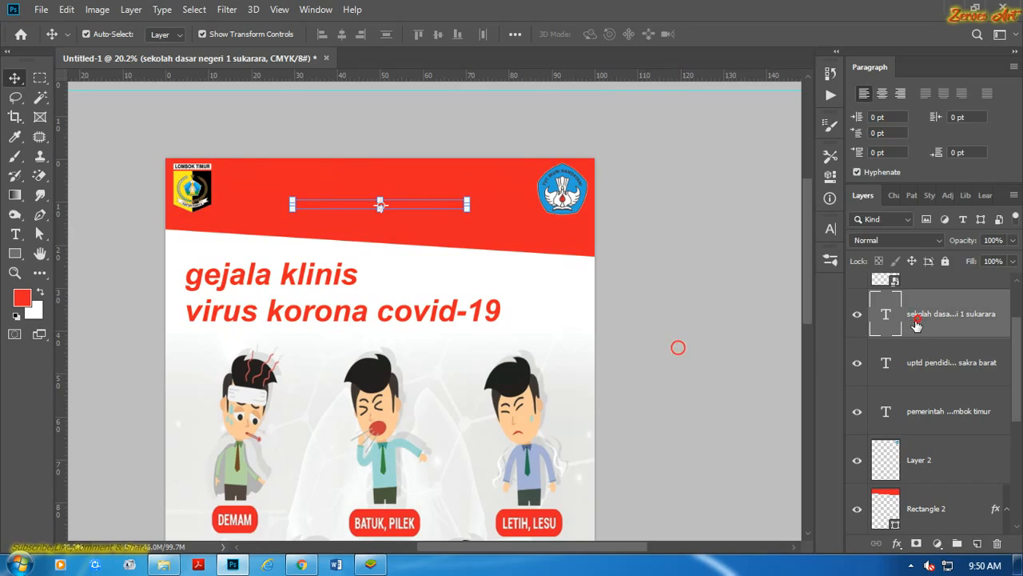
left_click(934, 375)
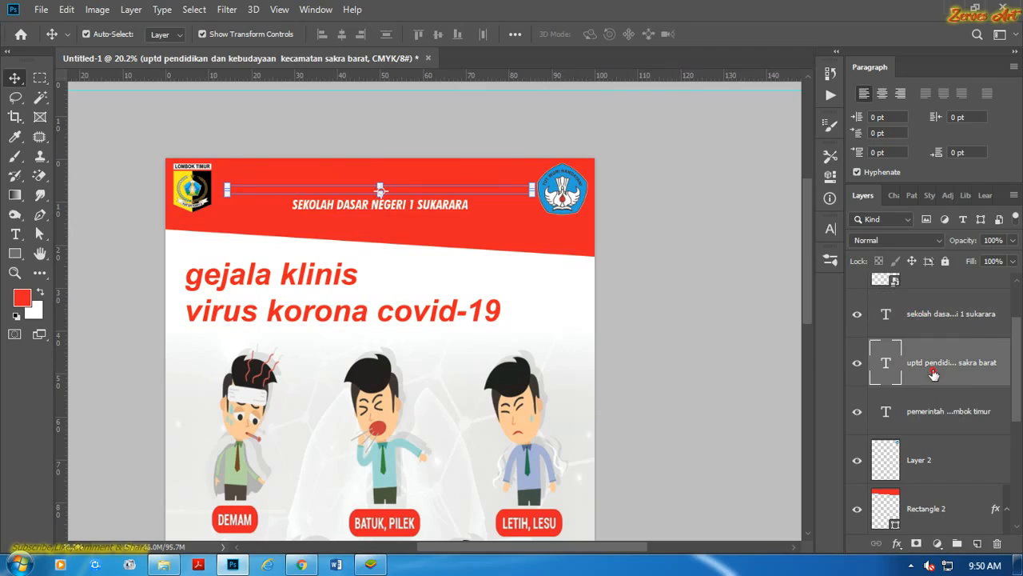
left_click(940, 415)
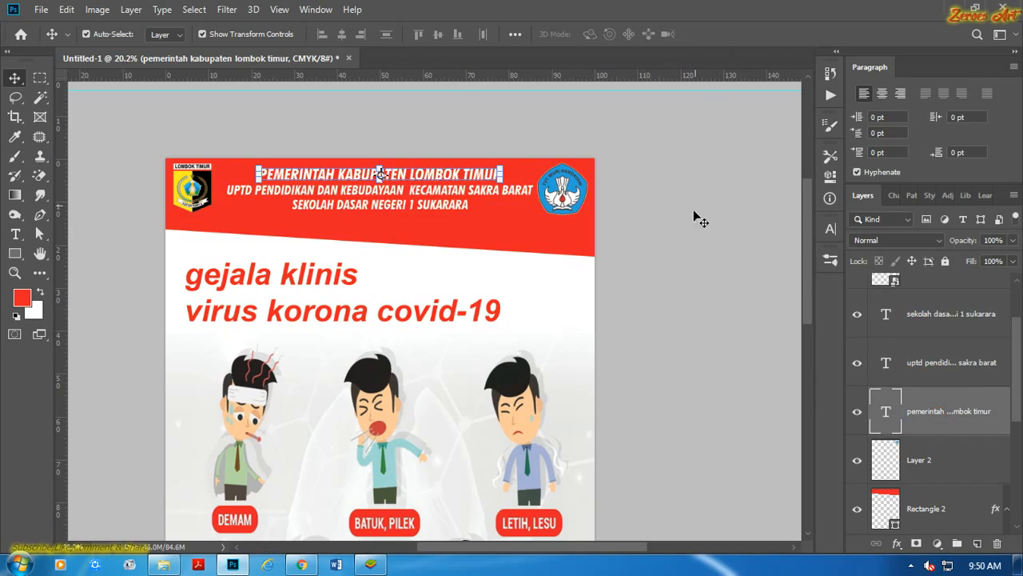
left_click(691, 235)
Nudge the slanted red header band slightly upward, closer to the three header lines.
left_click(457, 232)
scroll(458, 232, "up", 2)
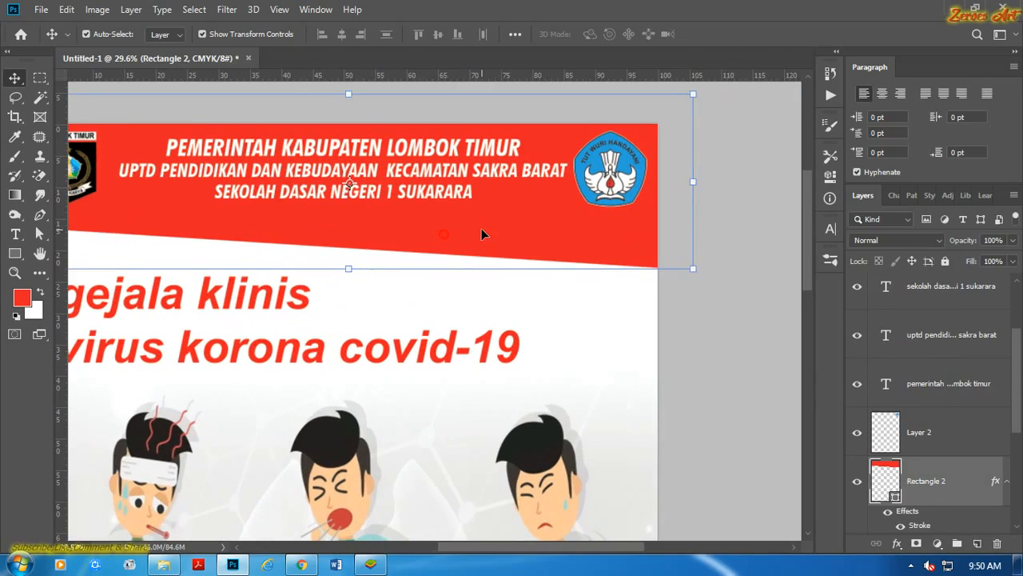
scroll(483, 221, "down", 2)
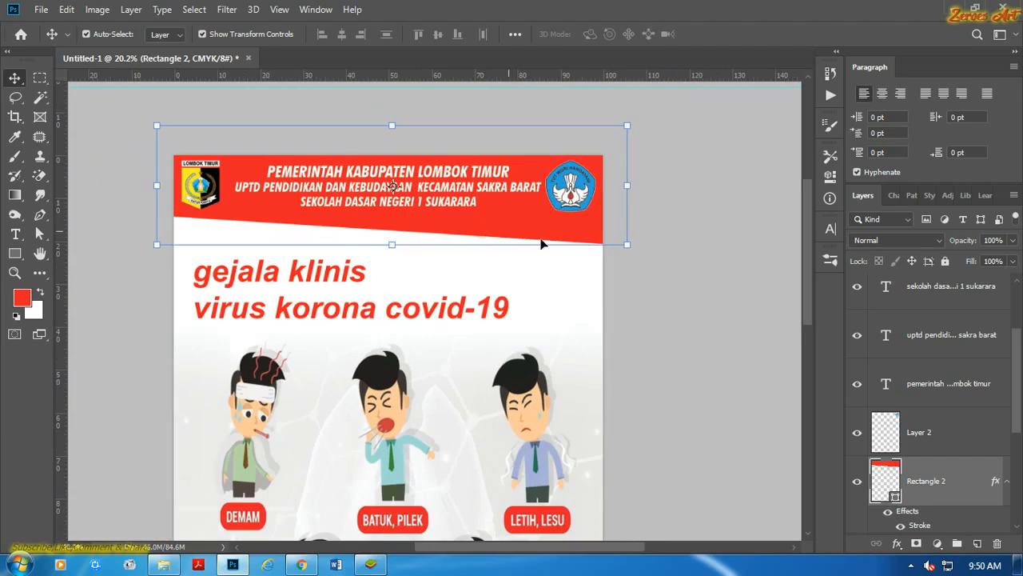
left_click(696, 263)
scroll(352, 160, "up", 4)
scroll(348, 160, "up", 1)
left_click_drag(331, 187, 470, 196)
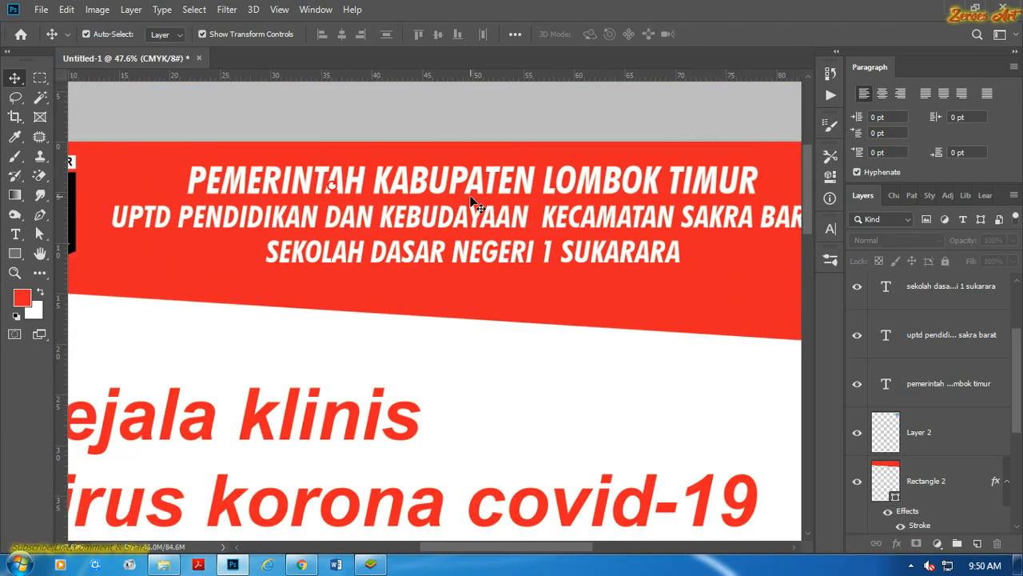
scroll(479, 299, "down", 4)
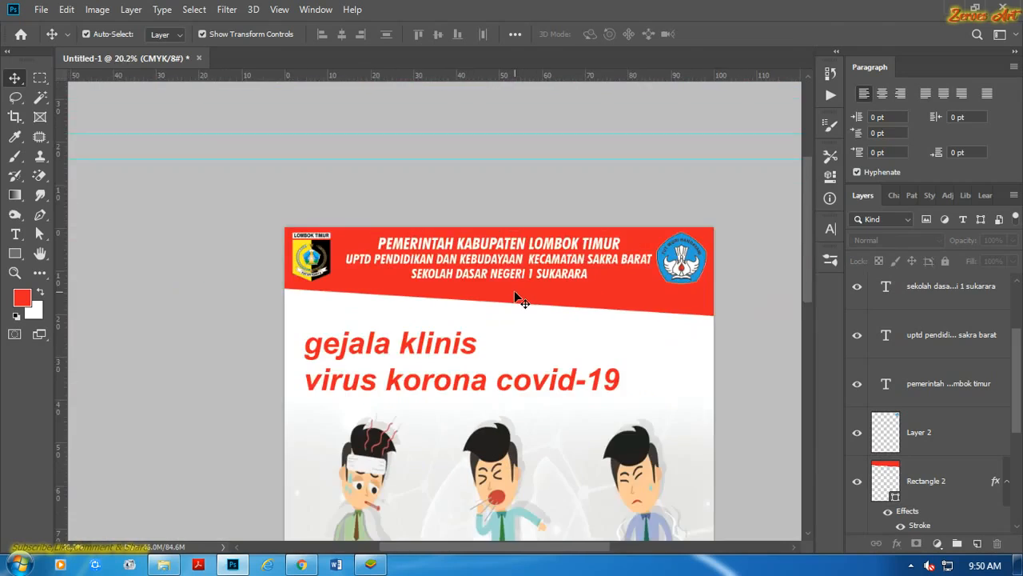
Set the gejala klinis virus korona covid-19 title to the Archery Black font in All Caps.
scroll(356, 285, "up", 1)
scroll(352, 288, "up", 1)
left_click(345, 257)
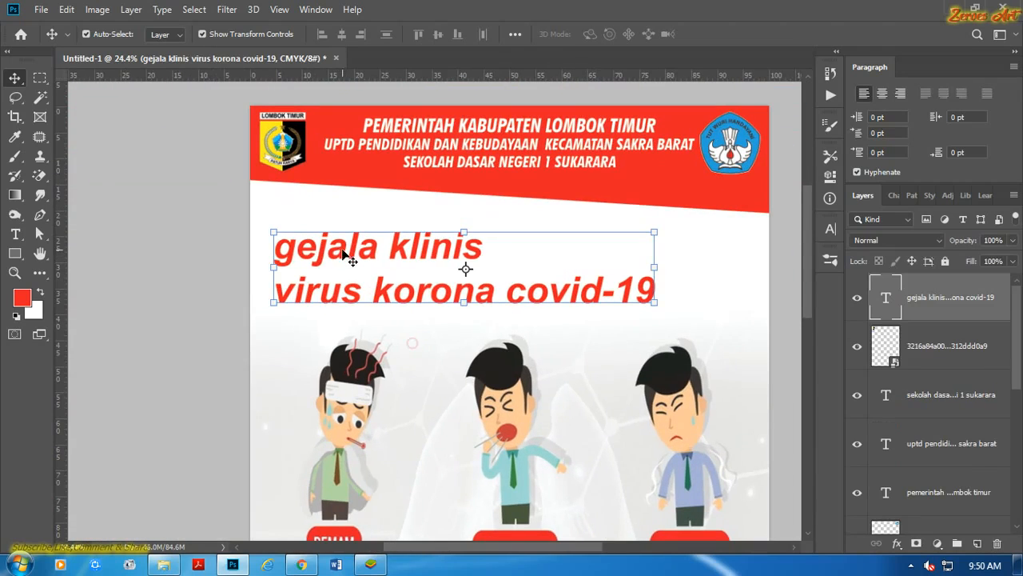
left_click(829, 229)
left_click(739, 250)
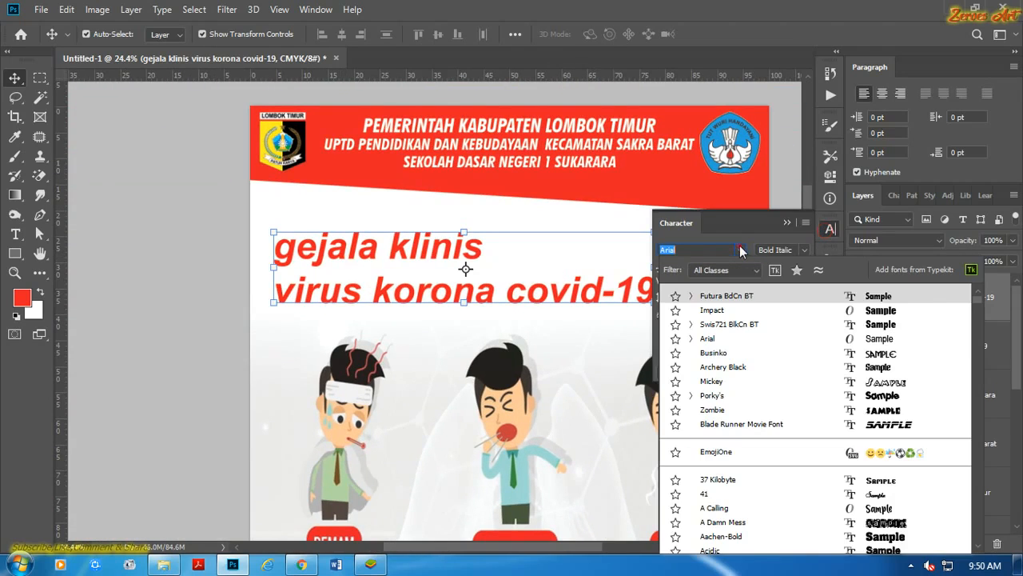
left_click(889, 369)
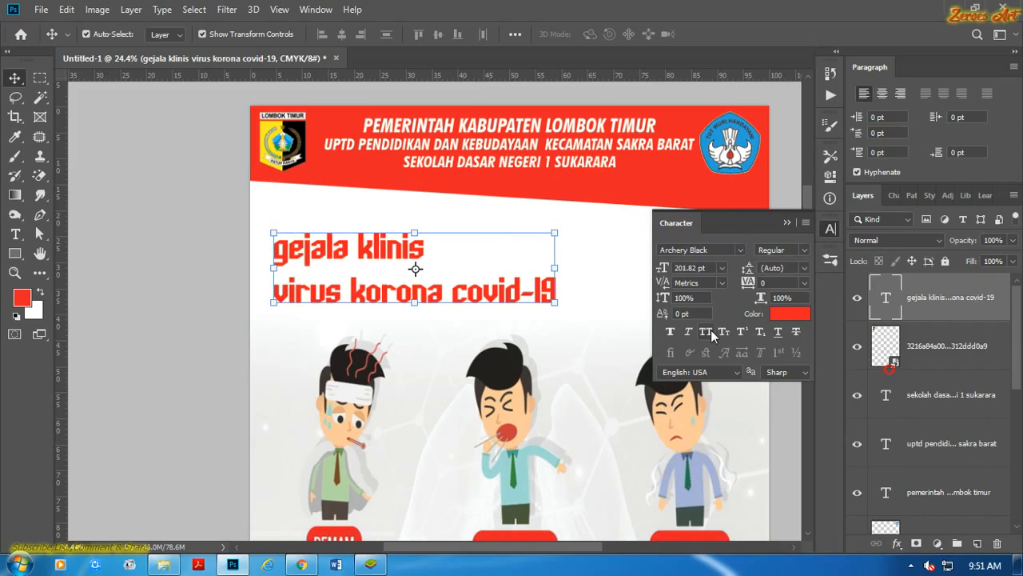
left_click(708, 331)
left_click(787, 222)
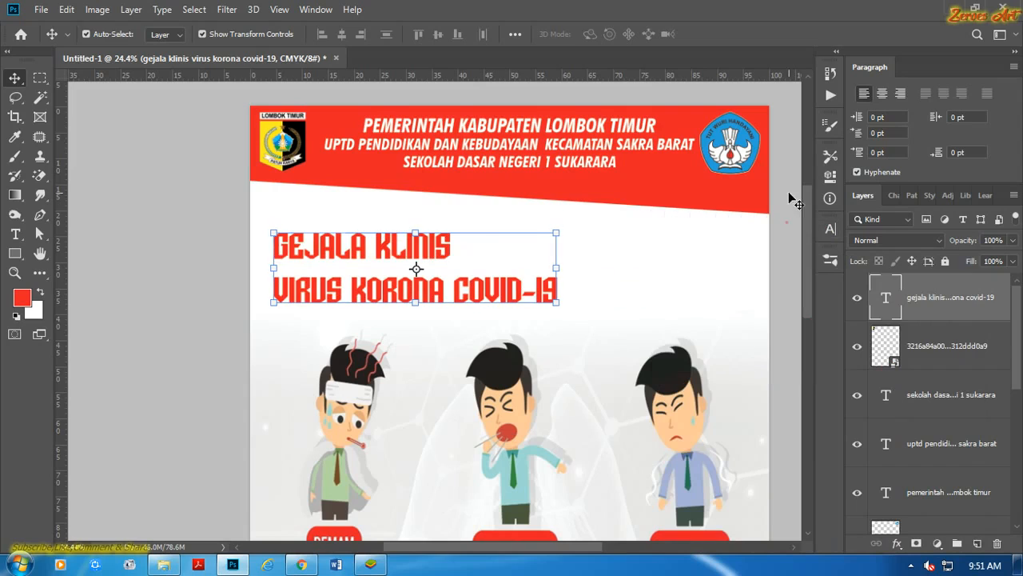
Scale the title up proportionally to about 121.73%.
scroll(365, 302, "up", 1)
key("ctrl+t")
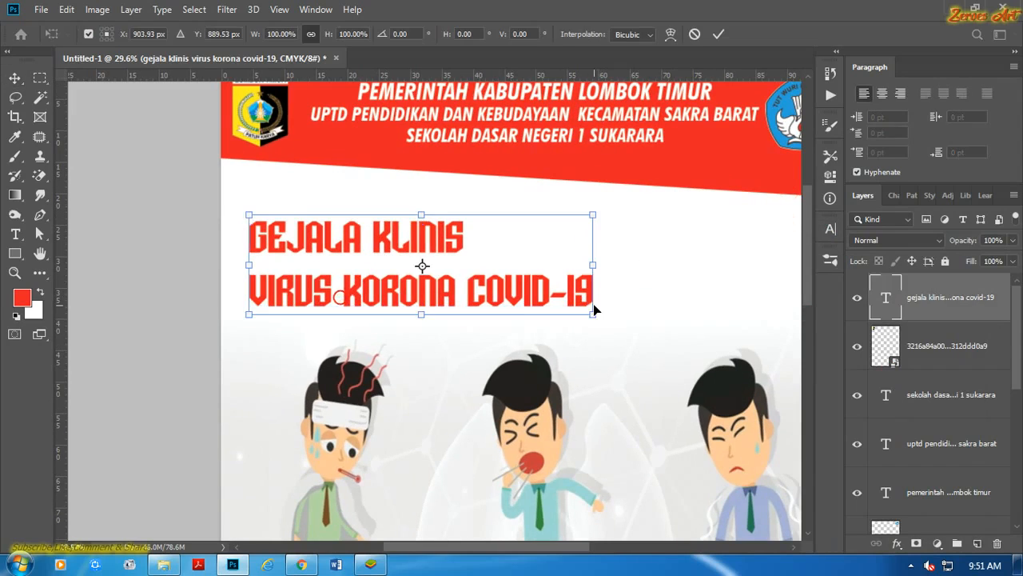
scroll(606, 342, "down", 1)
left_click_drag(592, 312, 649, 328)
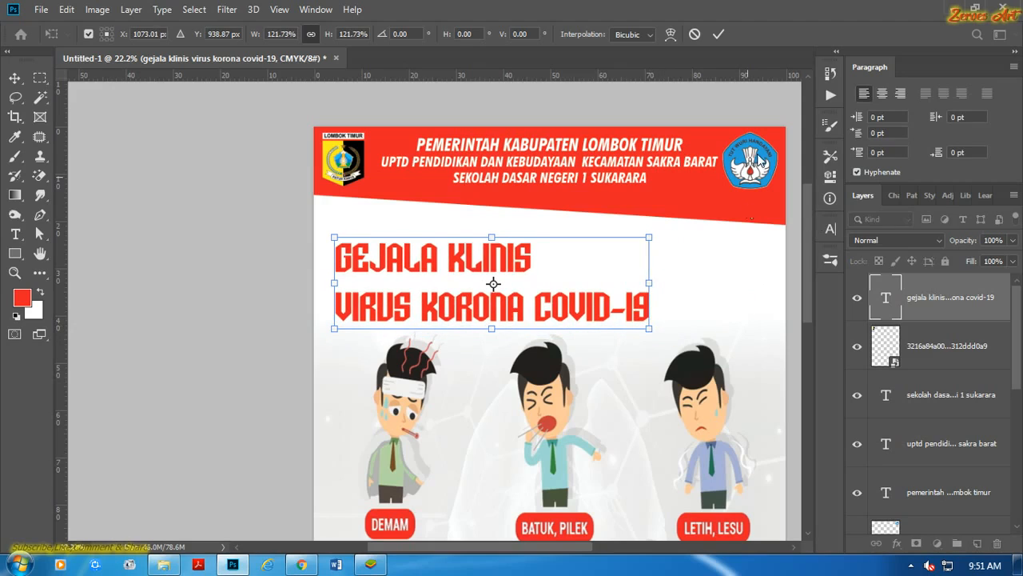
left_click(829, 231)
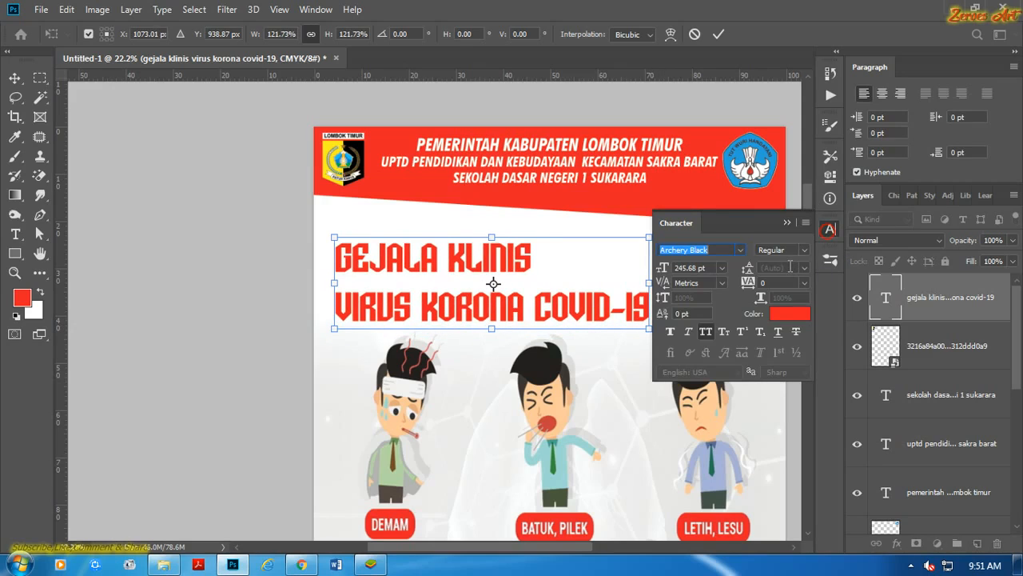
left_click(718, 34)
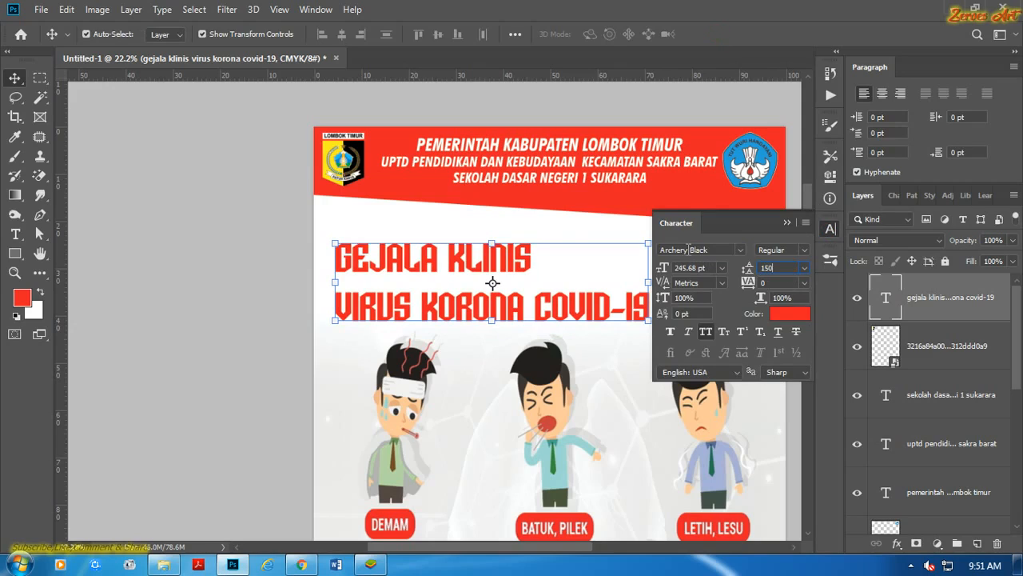
Tighten the title's leading, trying 150, 160, 180 and 190 pt and settling on 200 pt.
type("150")
key("Return")
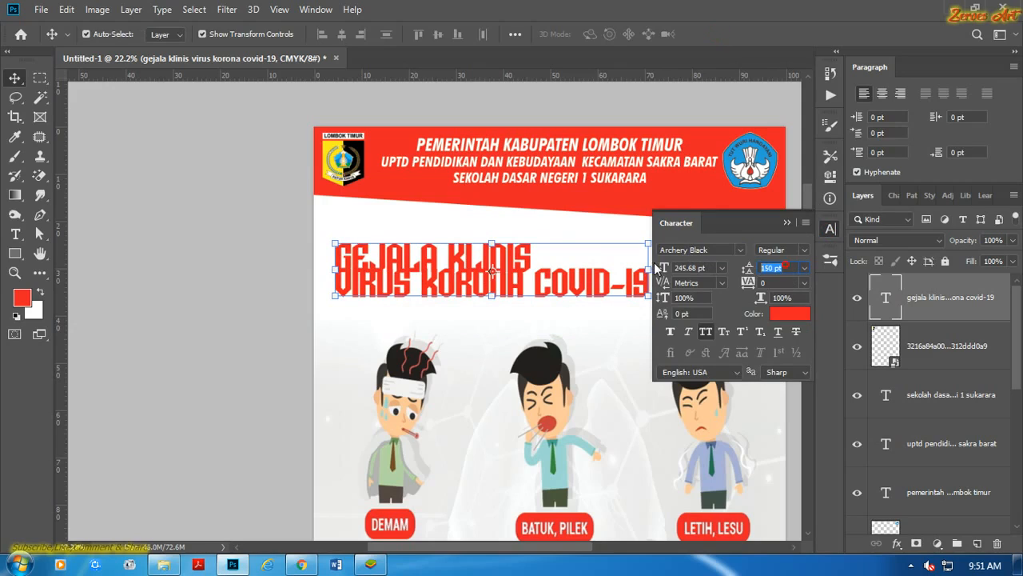
type("160")
key("Return")
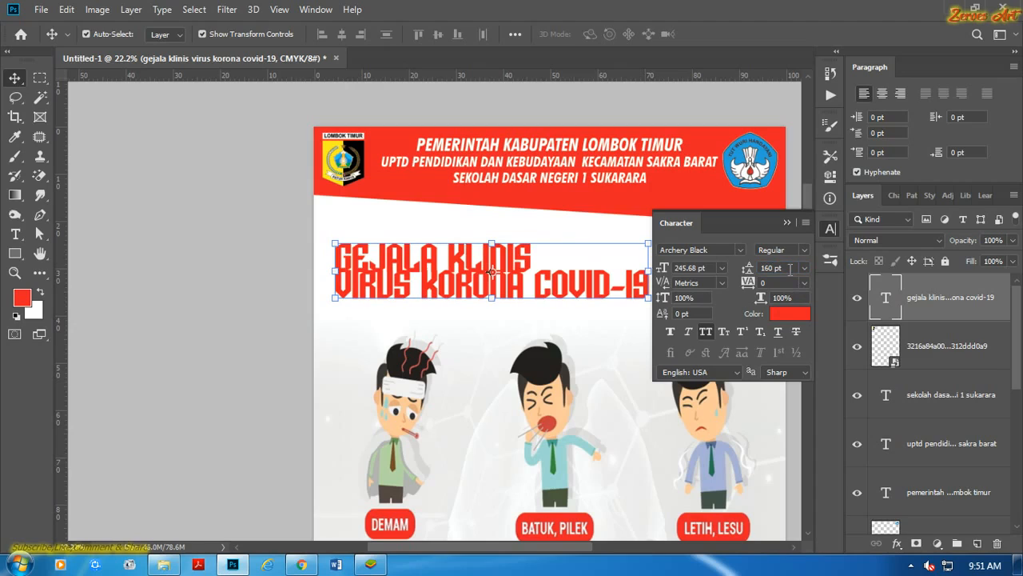
type("180")
key("Return")
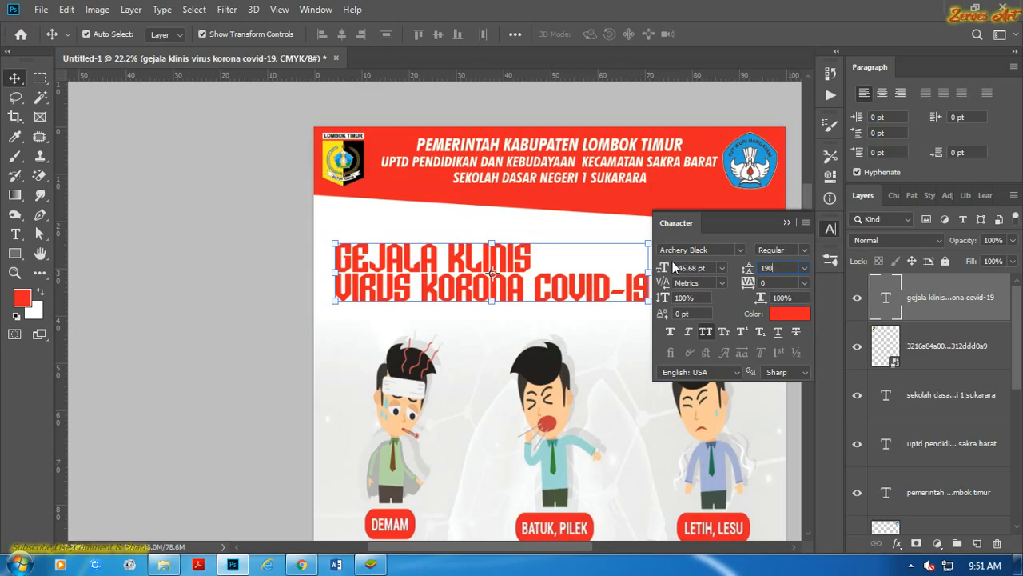
type("190")
key("Return")
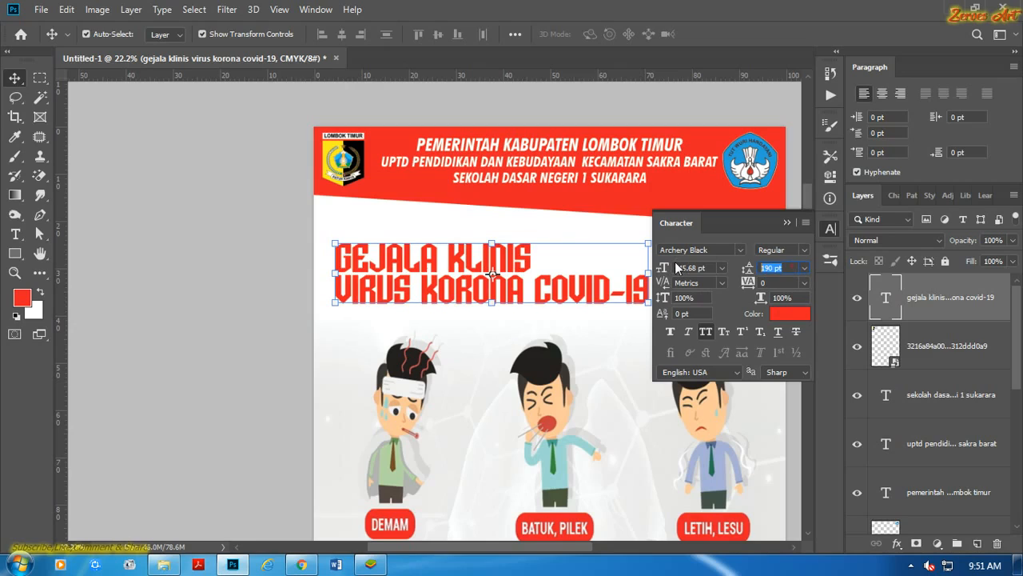
key("Return")
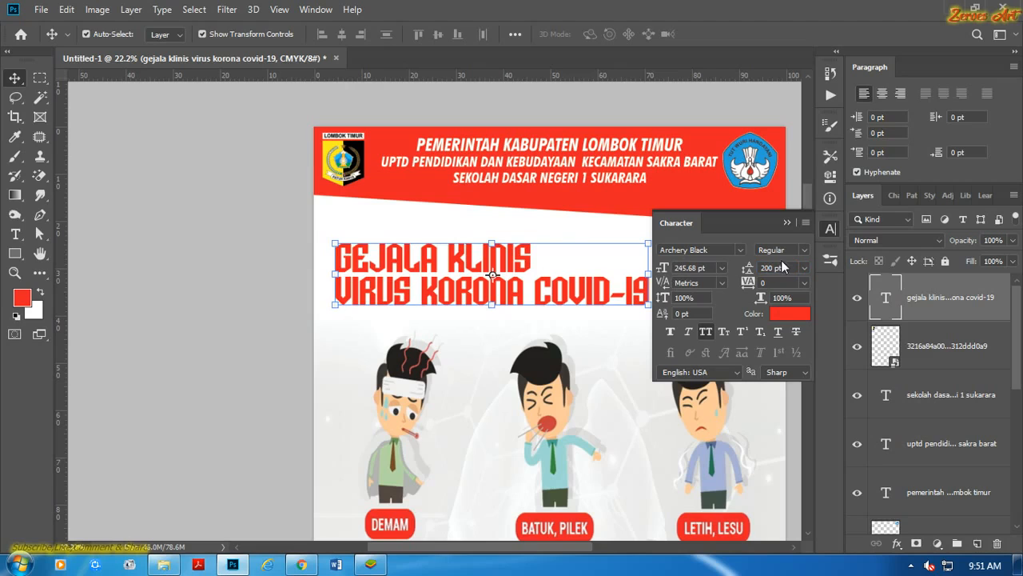
left_click(787, 222)
Reposition the tightened title slightly below the red band and scale it up proportionally to about 108.68%.
left_click(209, 213)
scroll(341, 256, "up", 3)
left_click_drag(390, 264, 378, 263)
scroll(383, 265, "down", 3)
scroll(608, 296, "up", 6)
left_click_drag(607, 295, 497, 291)
scroll(561, 350, "up", 1)
left_click_drag(569, 303, 616, 347)
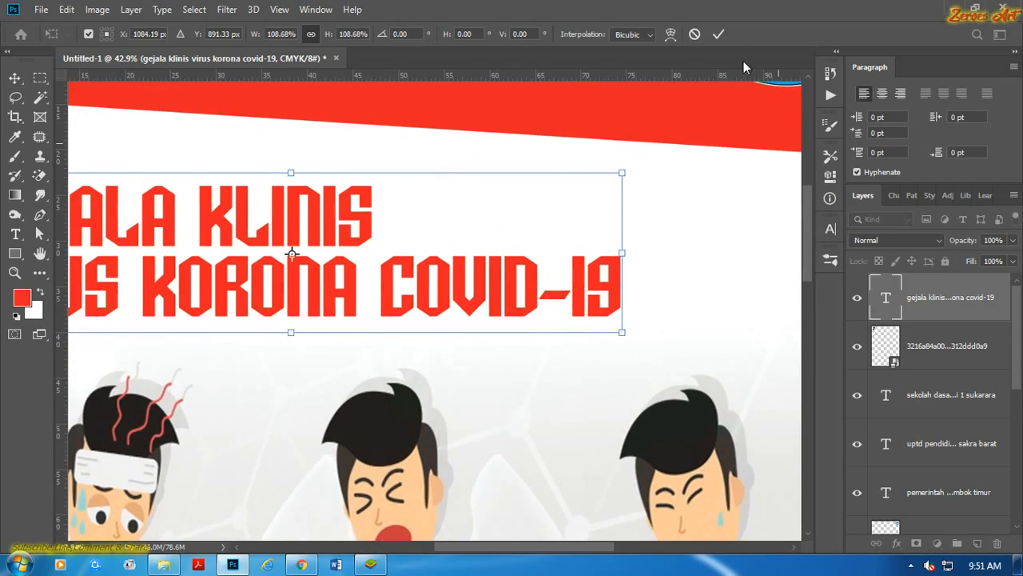
key("Return")
Draw a red rectangle of about 818 by 242 px over the word COVID-19 in the title.
left_click(15, 253)
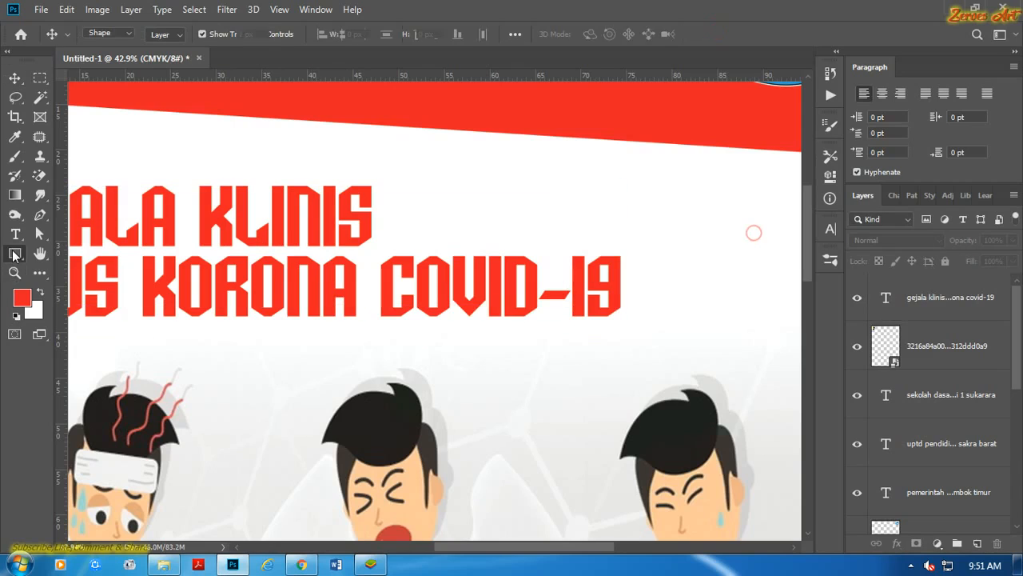
left_click(79, 253)
left_click_drag(372, 249, 653, 327)
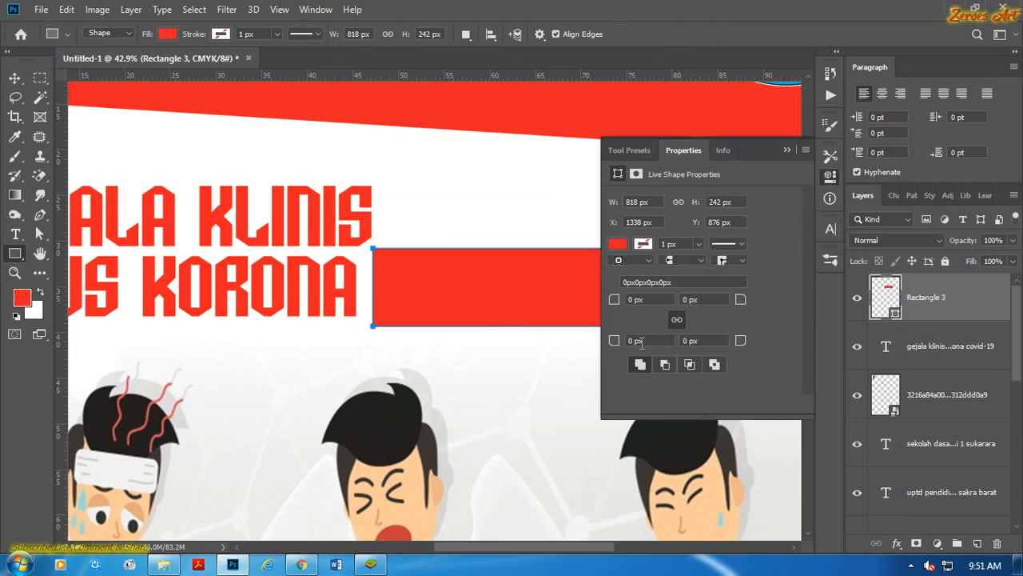
left_click(788, 148)
left_click(15, 78)
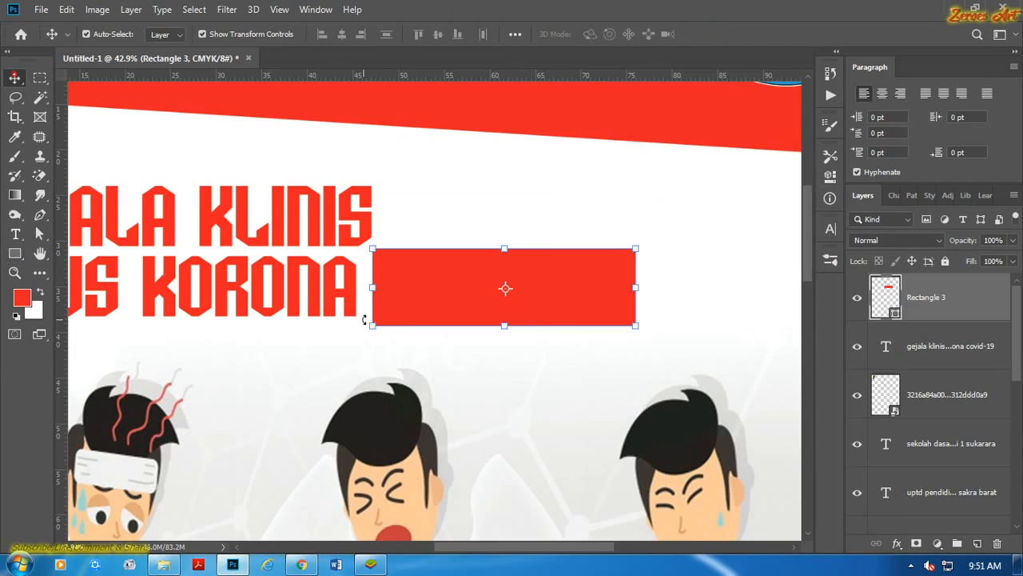
Distort the new rectangle's four corners into an irregular slanted shape with its upper edge rising to the right.
left_click_drag(374, 331, 355, 330)
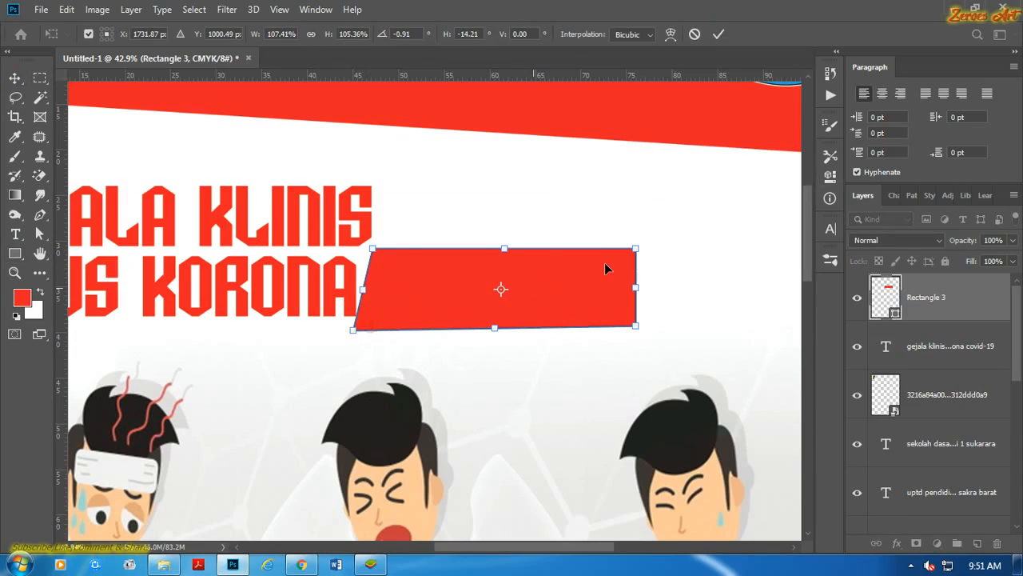
left_click_drag(631, 253, 655, 230)
left_click_drag(635, 326, 637, 331)
left_click_drag(371, 250, 387, 252)
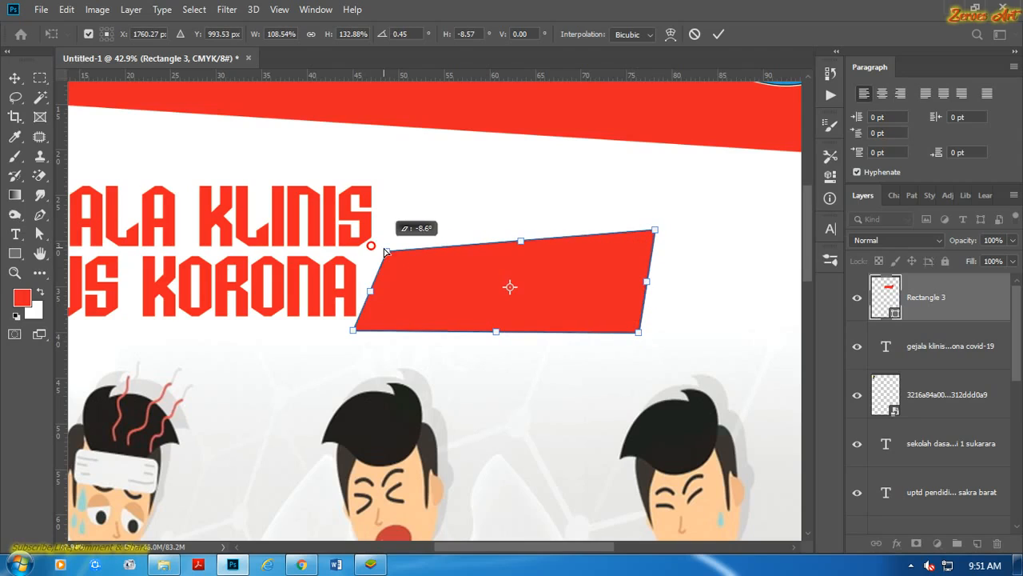
left_click(717, 34)
left_click(738, 215)
Move the title text layer above the slanted red shape behind COVID-19.
left_click(533, 281)
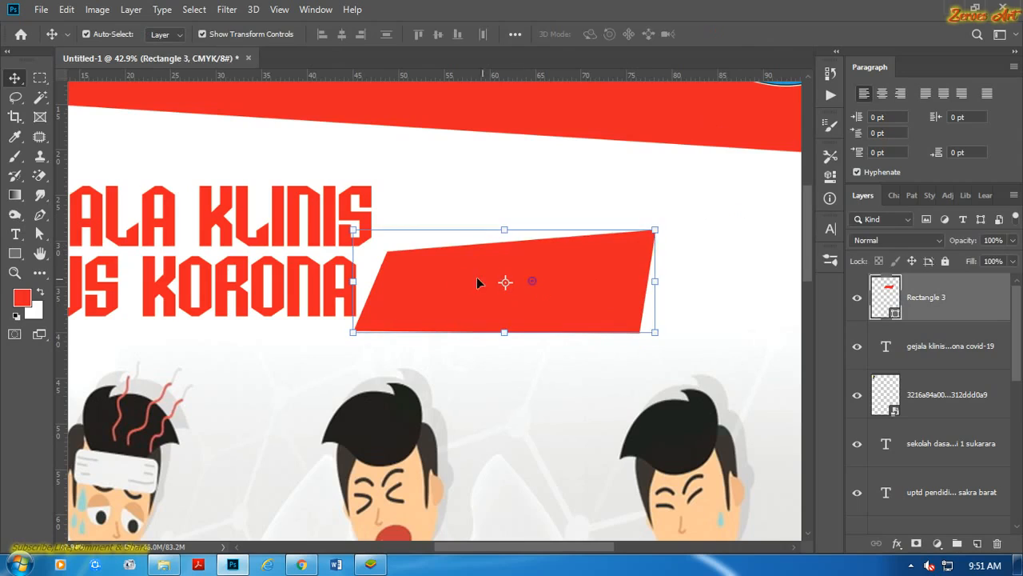
left_click(450, 179)
left_click(606, 286)
left_click_drag(904, 288, 927, 369)
left_click(533, 288)
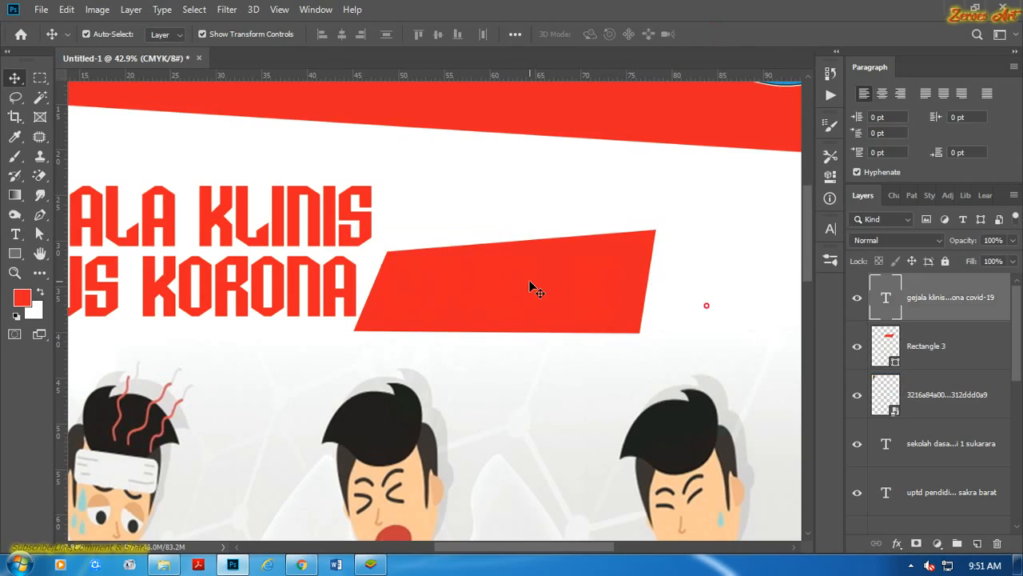
Recolour the word COVID-19 in the title text to white.
double_click(457, 286)
left_click(416, 282)
left_click_drag(381, 281, 707, 305)
left_click(829, 231)
left_click(787, 316)
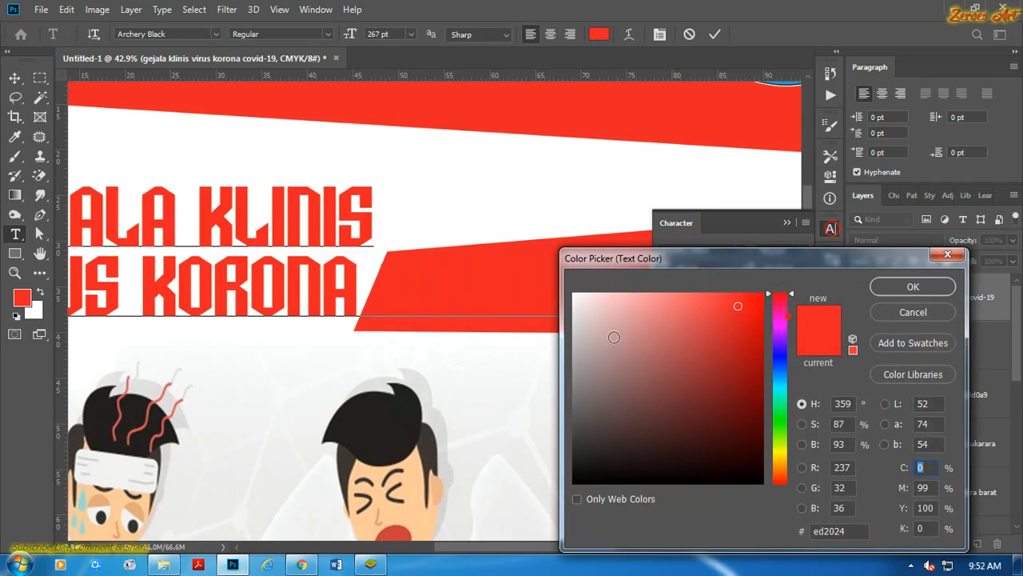
left_click(538, 252)
left_click(912, 287)
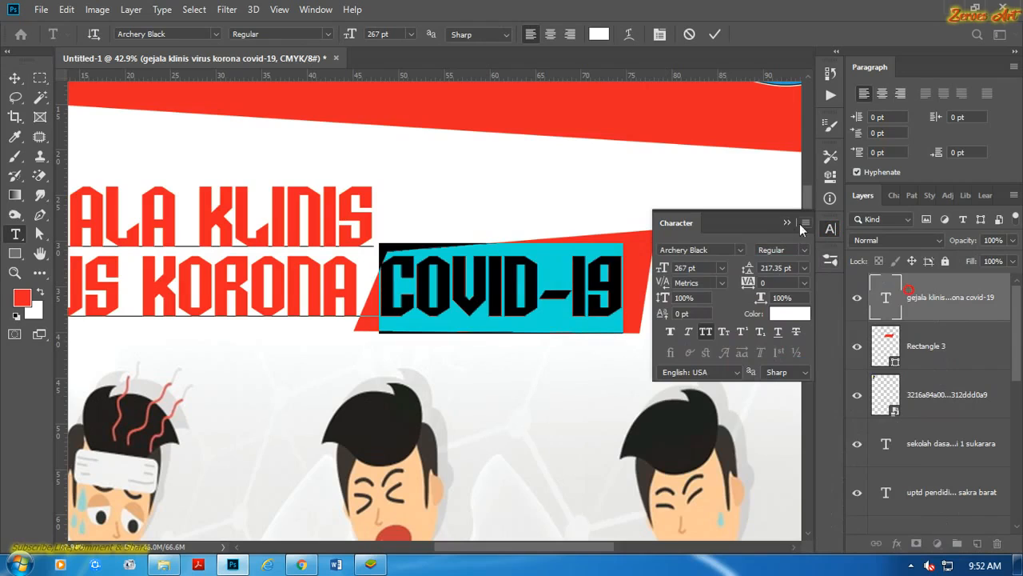
left_click(719, 37)
key("v")
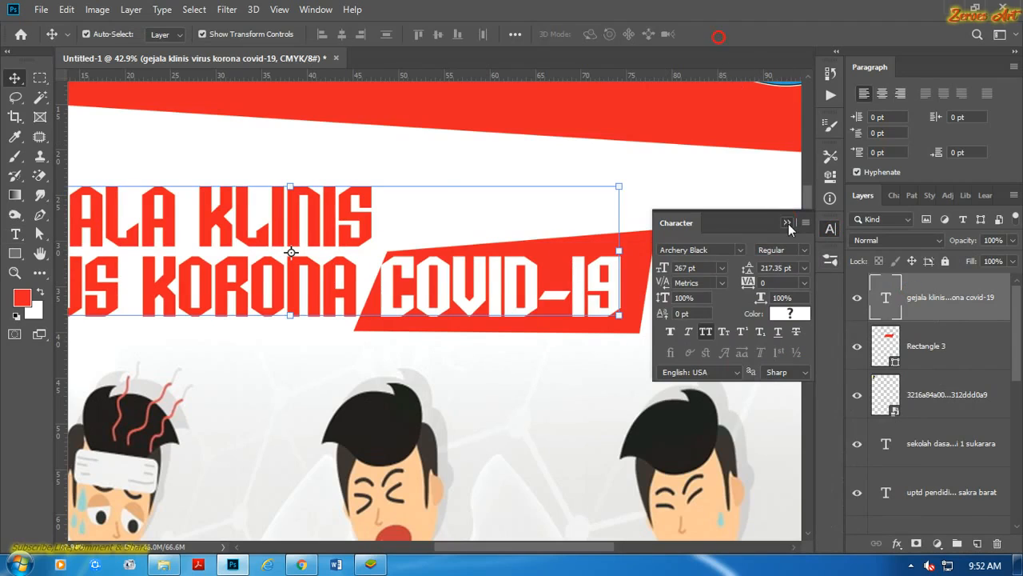
left_click(786, 223)
Nudge the slanted red shape behind COVID-19 slightly left and up.
left_click(652, 244)
key("Left")
key("Left")
key("Left")
key("Left")
key("Left")
key("Left")
key("Left")
key("Left")
key("Left")
key("Left")
key("Left")
key("Left")
key("Left")
key("Left")
key("Left")
key("Left")
key("Left")
key("Left")
key("Left")
key("Left")
key("Up")
key("Up")
key("Up")
key("Up")
key("Up")
key("Up")
key("Up")
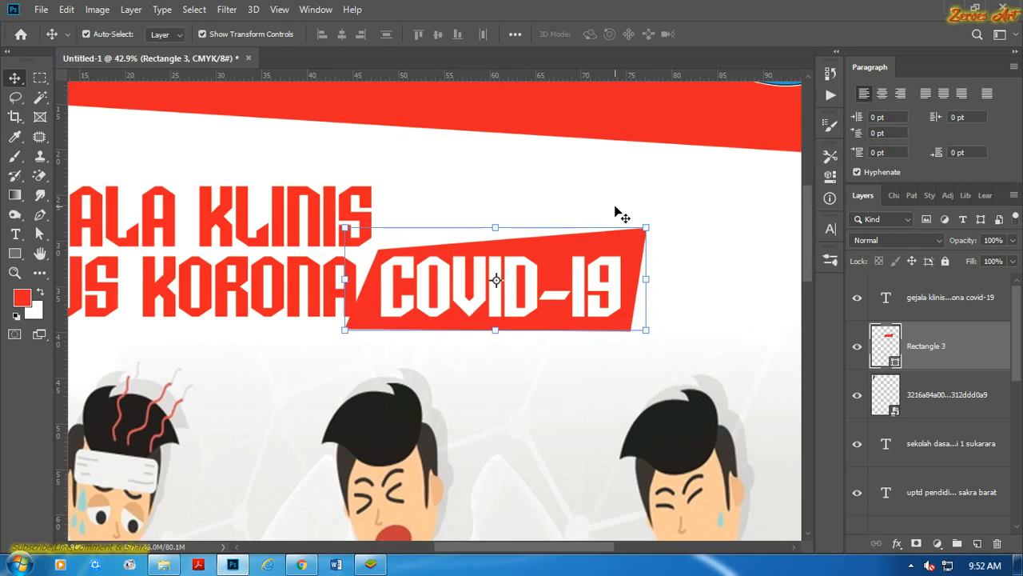
Distort the slanted red shape by pulling its lower-left corner inward and its upper-left corner up and outward.
left_click(614, 190)
scroll(465, 294, "up", 2)
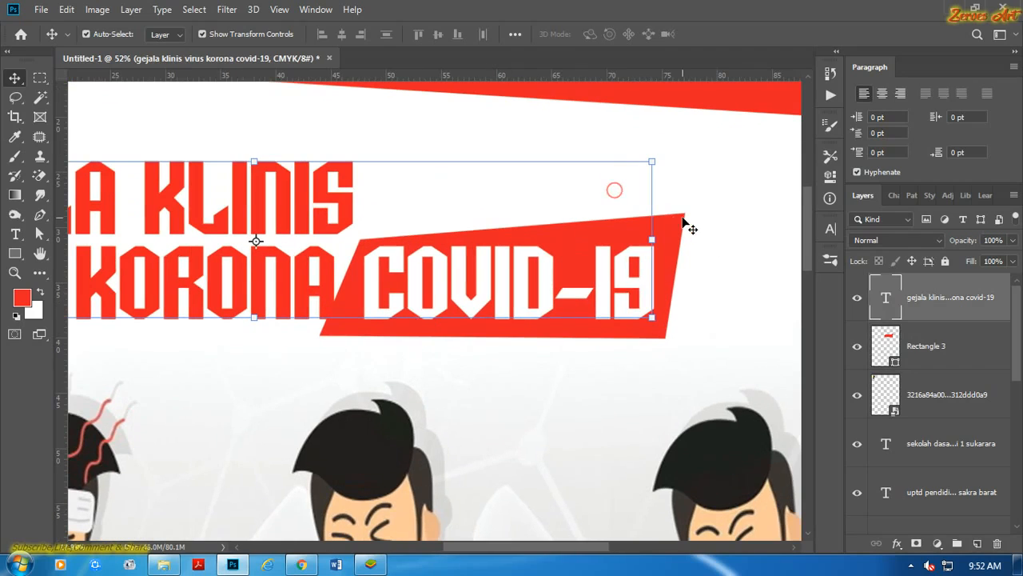
left_click(681, 222)
left_click_drag(321, 337, 339, 339)
left_click_drag(321, 217, 310, 203)
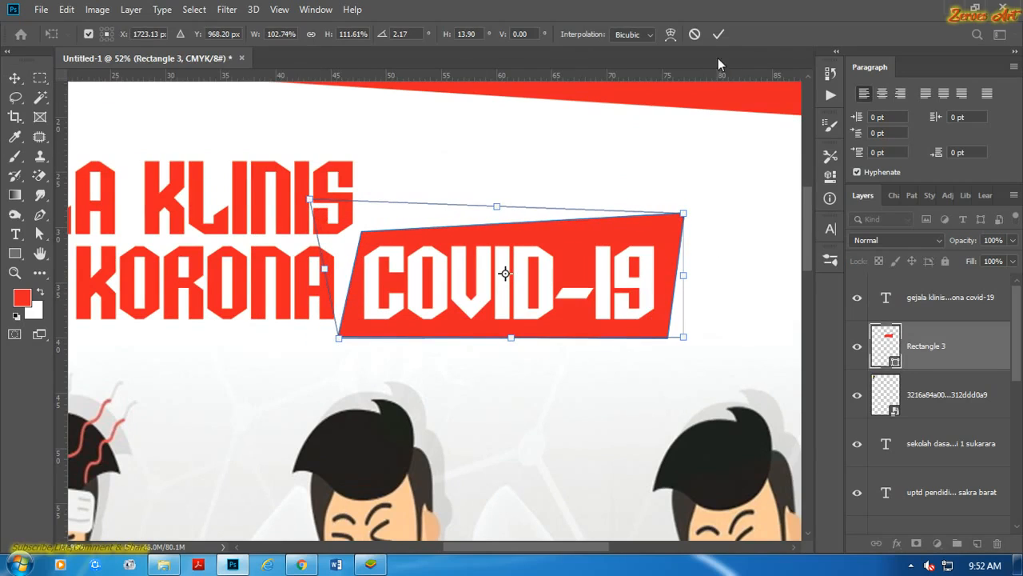
left_click(718, 35)
left_click(722, 97)
Duplicate the slanted red shape layer behind COVID-19.
left_click(682, 225)
scroll(683, 227, "down", 4)
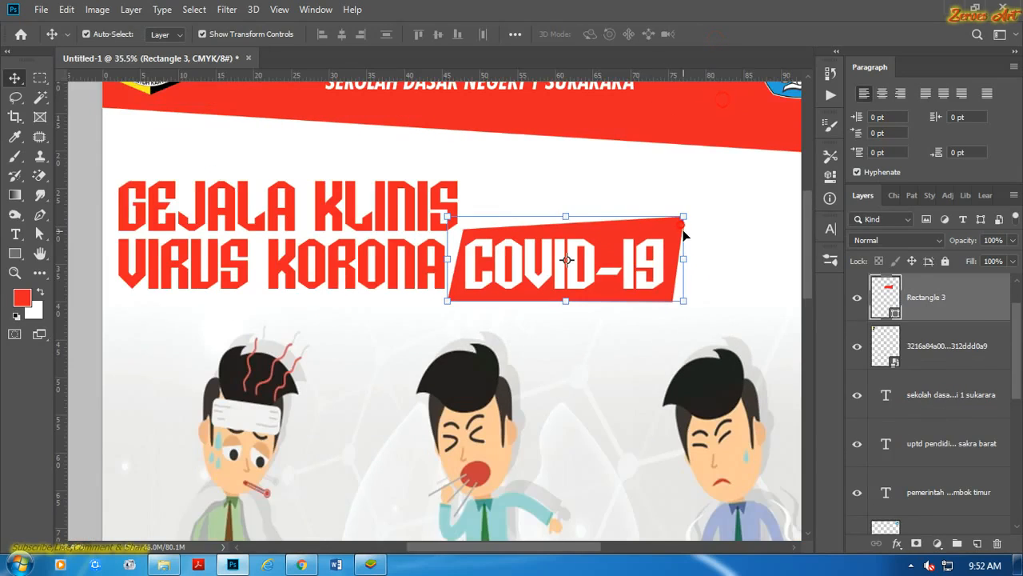
scroll(684, 230, "down", 2)
scroll(685, 224, "up", 3)
key("ctrl+j")
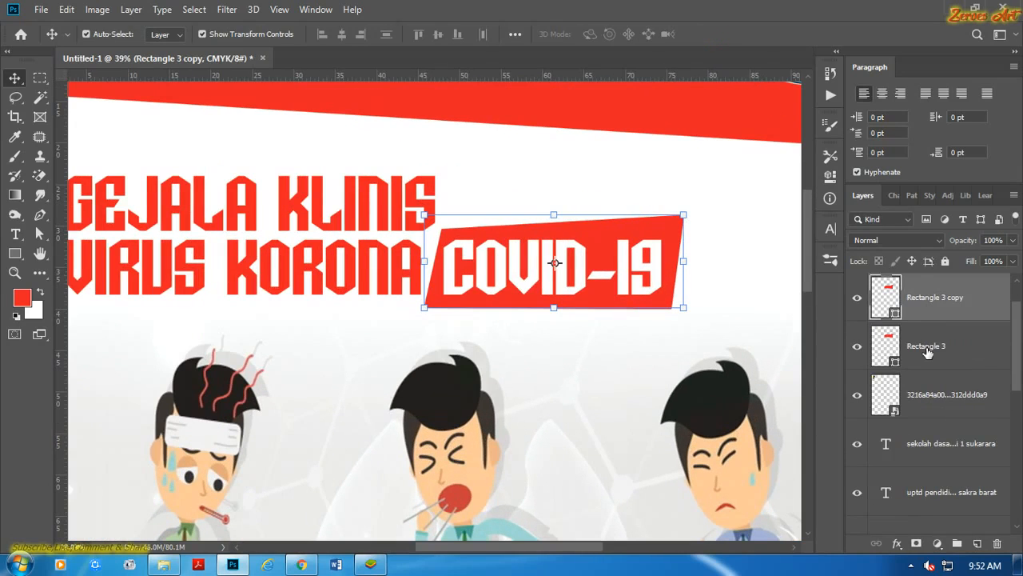
Apply a dark red Color Overlay at 100% opacity to the lower of the two slanted shapes.
left_click(927, 346)
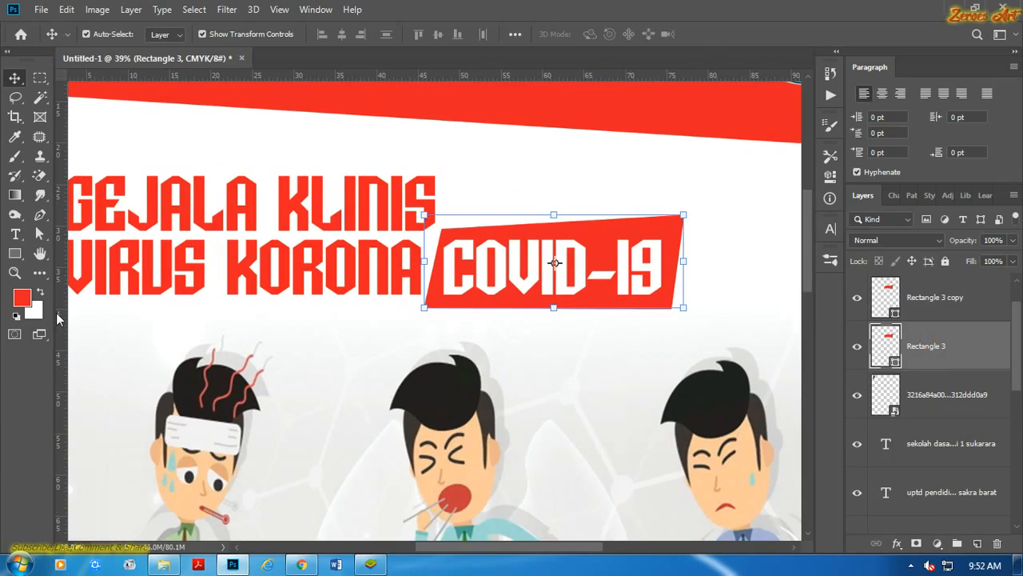
left_click(897, 542)
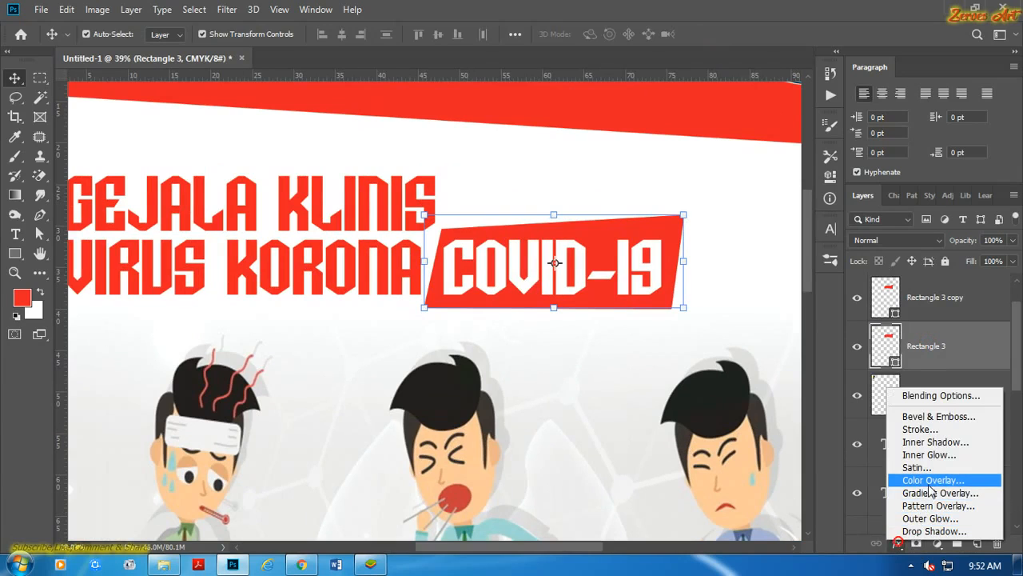
left_click(928, 482)
left_click_drag(759, 149, 839, 414)
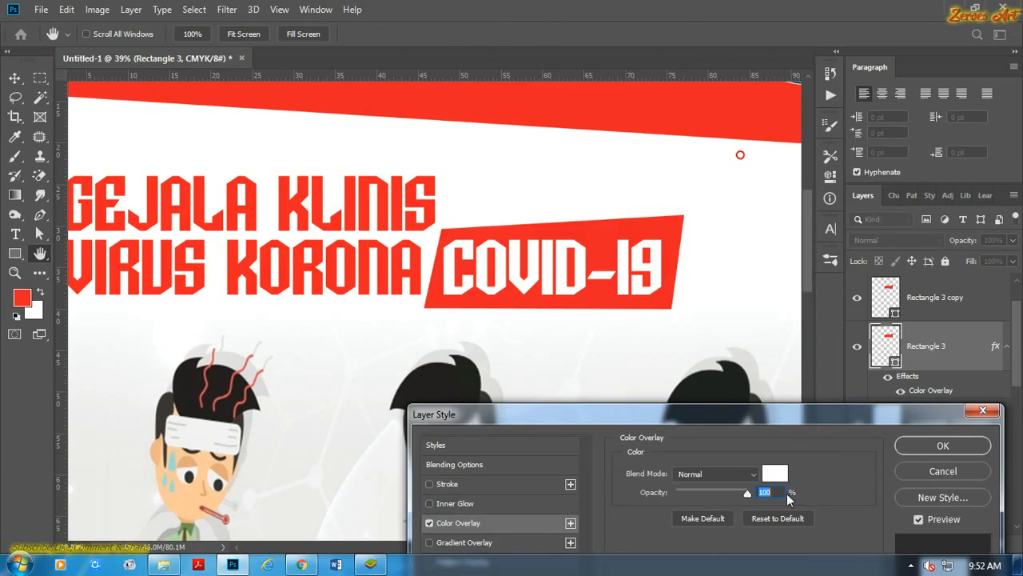
left_click(775, 473)
left_click(669, 224)
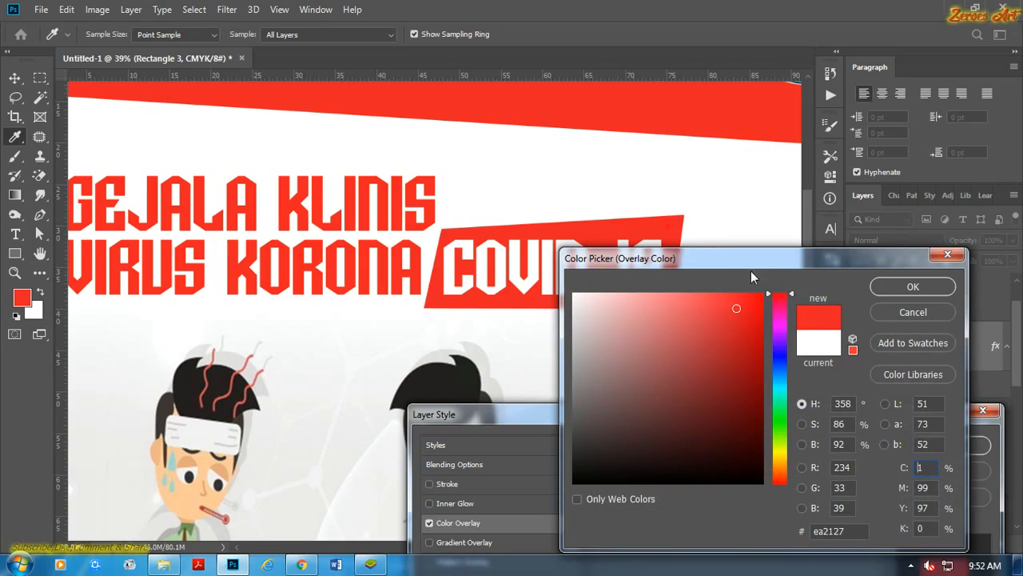
left_click(750, 416)
left_click(916, 287)
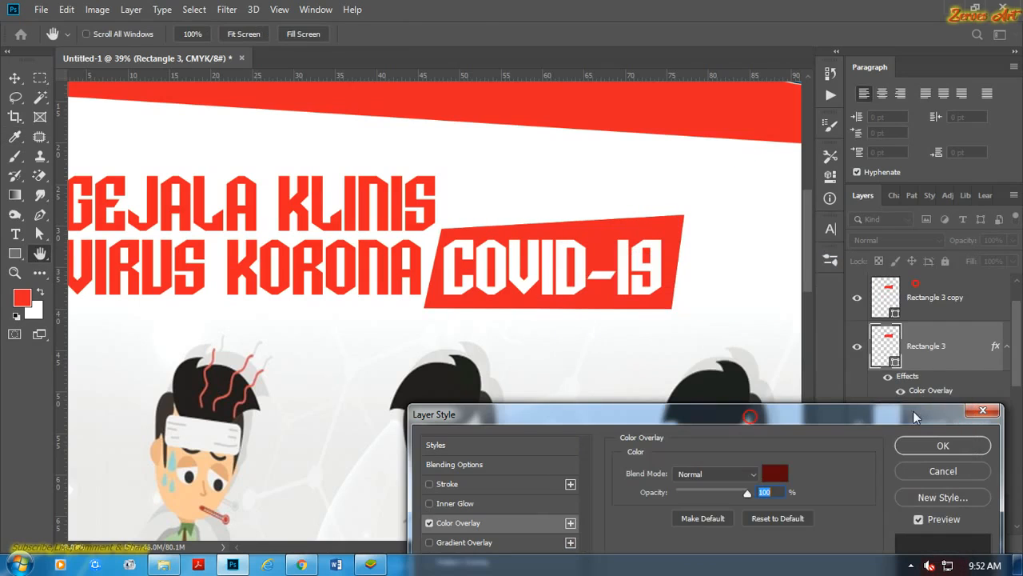
left_click(934, 448)
Rotate the dark red shape clockwise by about 6.29° behind the red one.
key("ctrl+t")
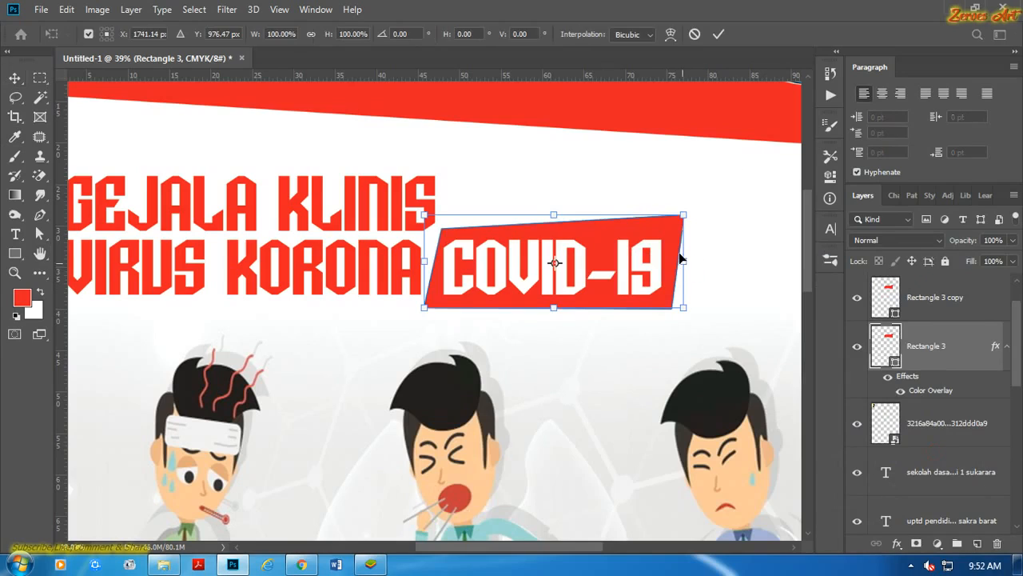
left_click_drag(697, 202, 705, 216)
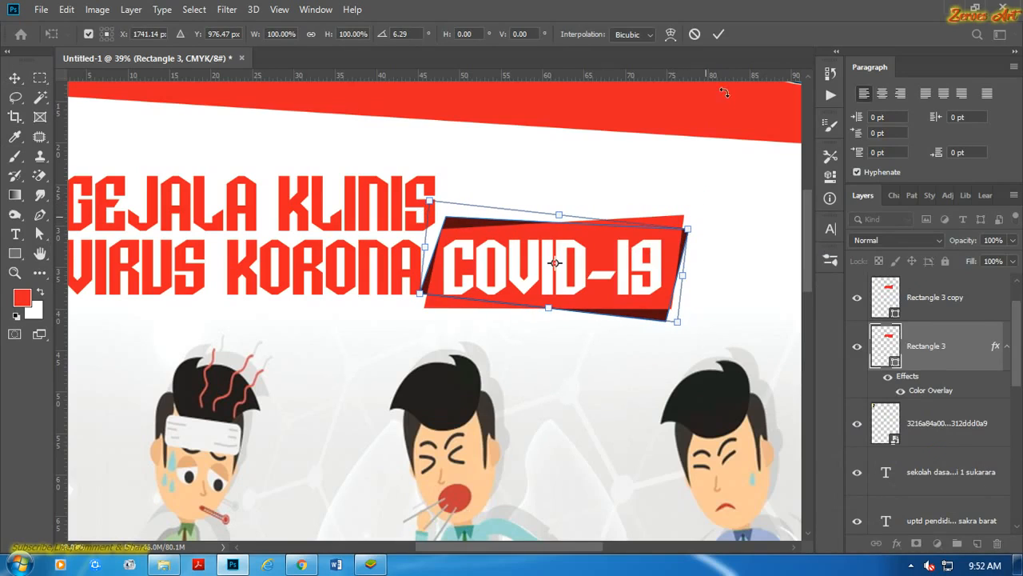
left_click(718, 33)
left_click(756, 168)
Distort the dark red shape slightly by shifting its lower-left corner to the right, away from the word KORONA.
scroll(410, 315, "up", 3)
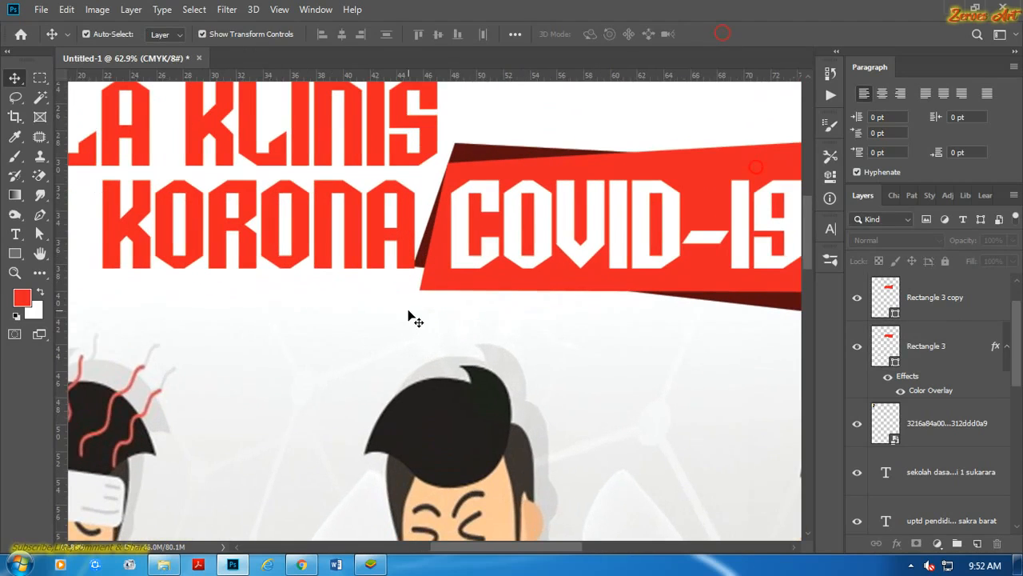
left_click(459, 171)
scroll(743, 303, "down", 2)
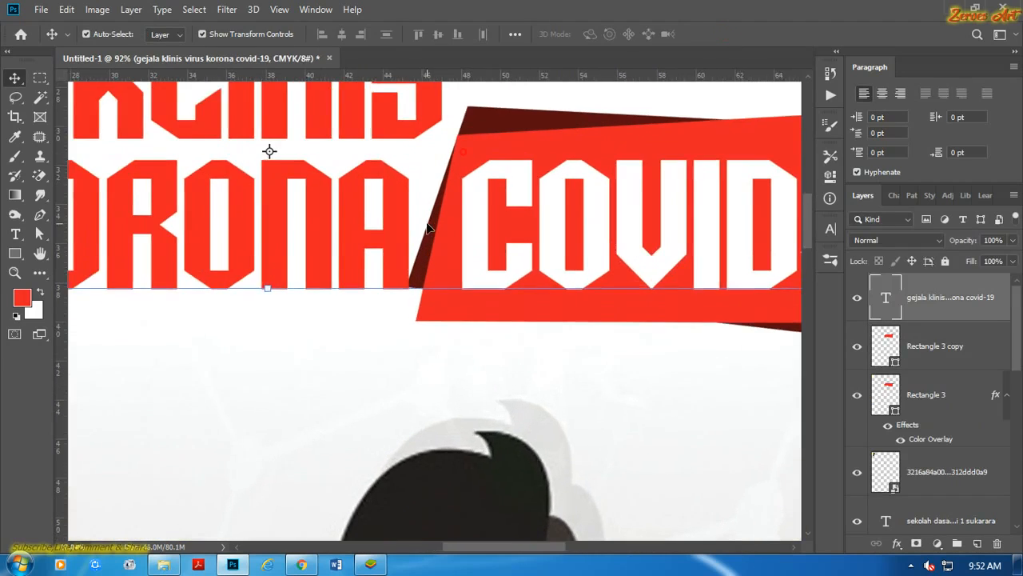
left_click(715, 286)
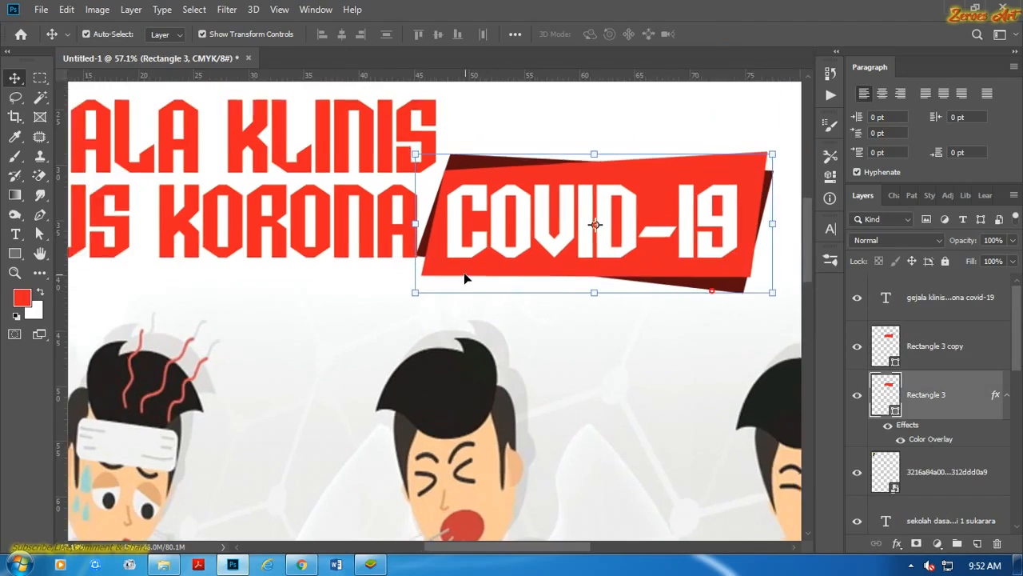
scroll(416, 298, "up", 2)
left_click_drag(405, 303, 411, 303)
left_click(718, 34)
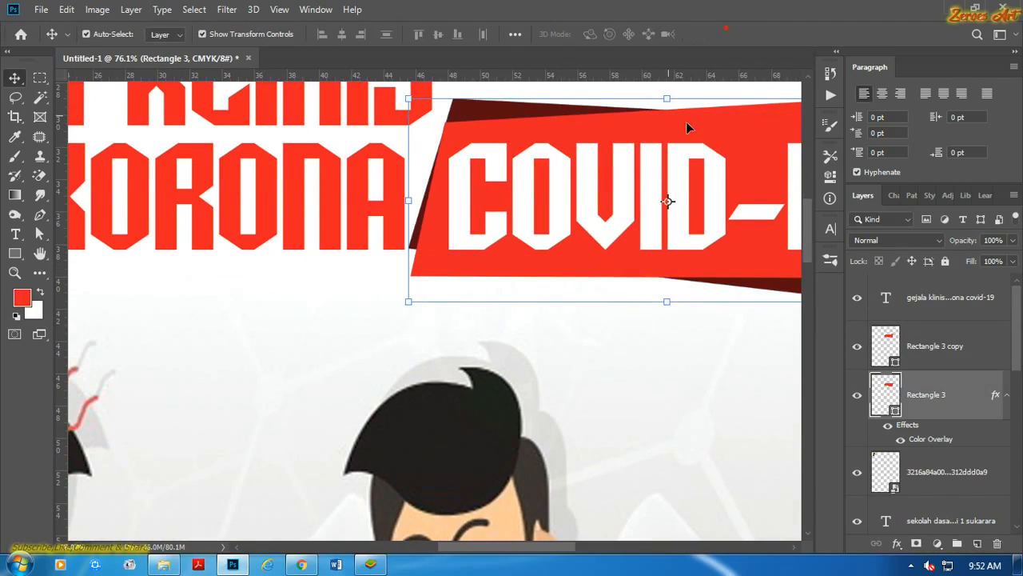
Place a duplicate of the Background layer at the top of the layer stack with Multiply blending.
scroll(681, 193, "down", 3)
scroll(201, 232, "down", 5)
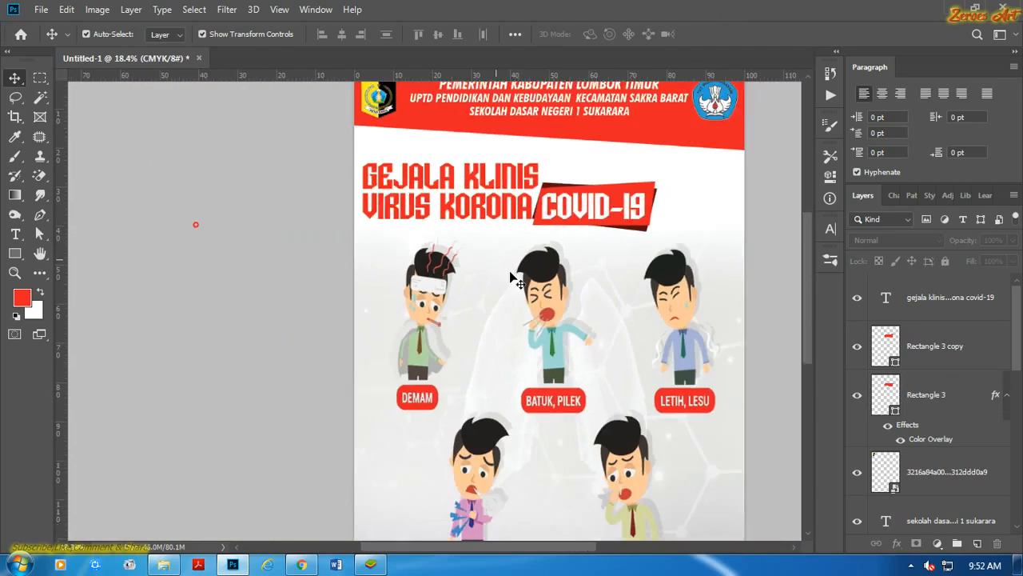
scroll(474, 295, "up", 4)
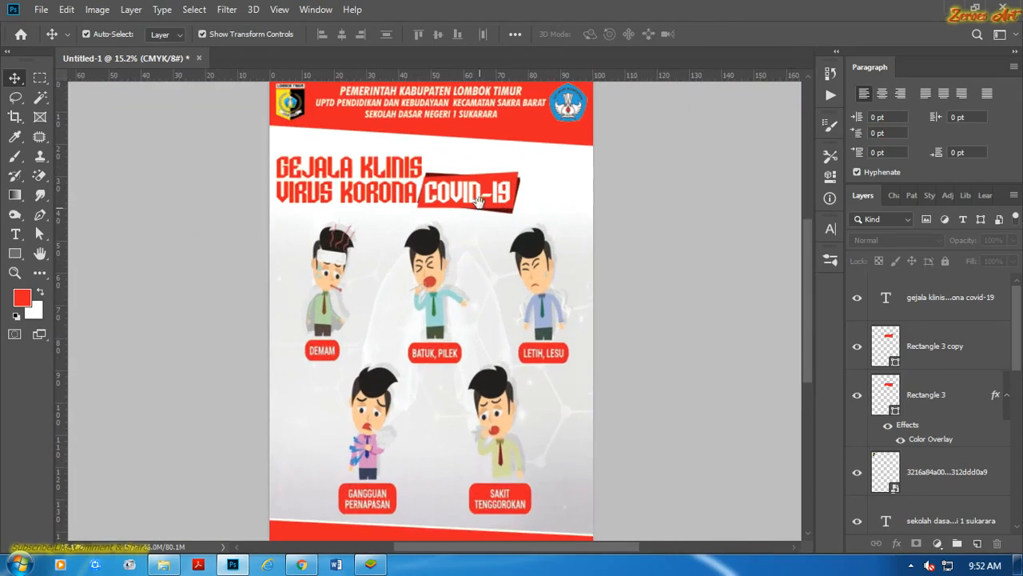
scroll(473, 295, "down", 3)
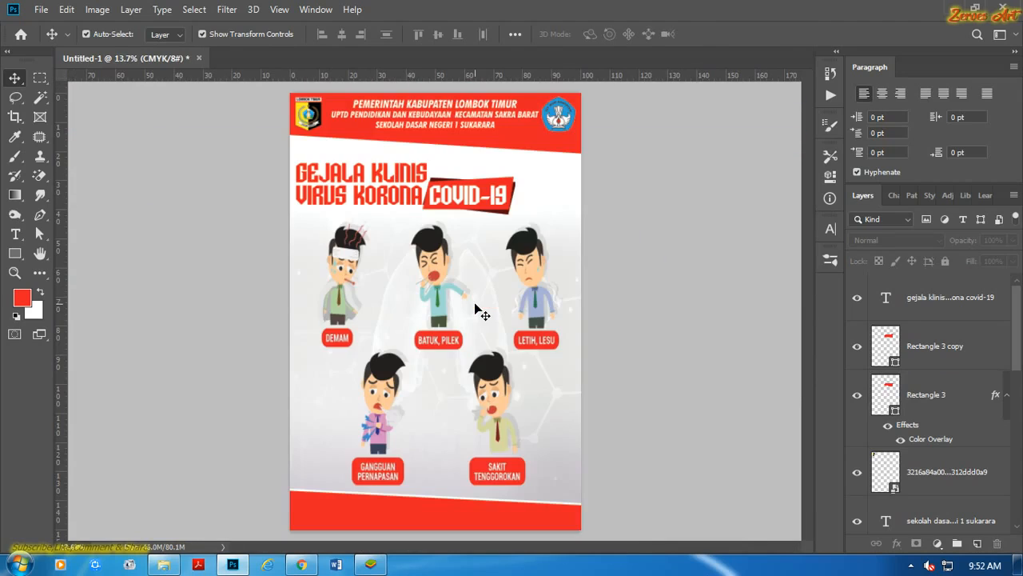
scroll(1019, 329, "down", 6)
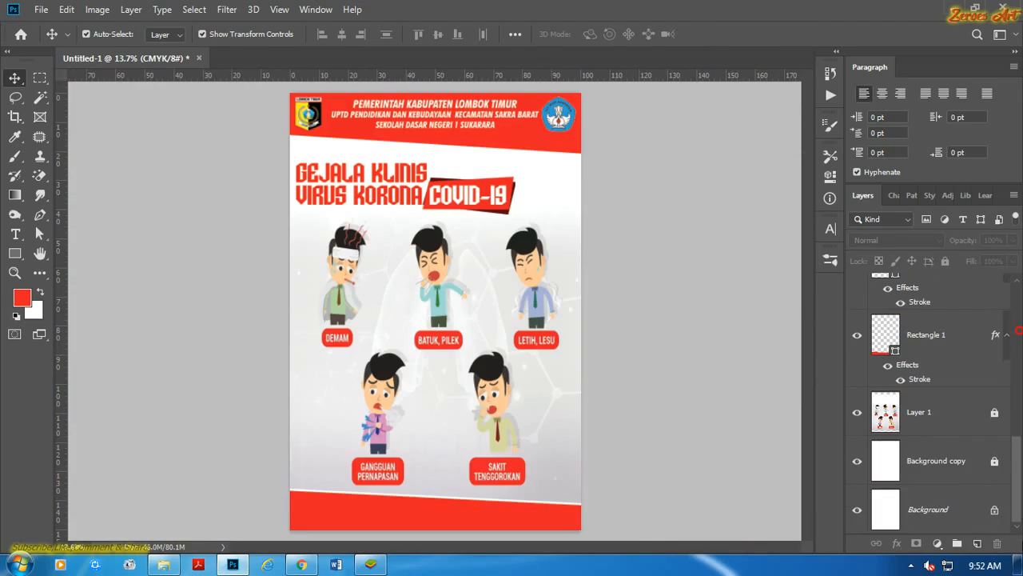
left_click(943, 523)
key("ctrl+j")
left_click_drag(932, 518, 938, 295)
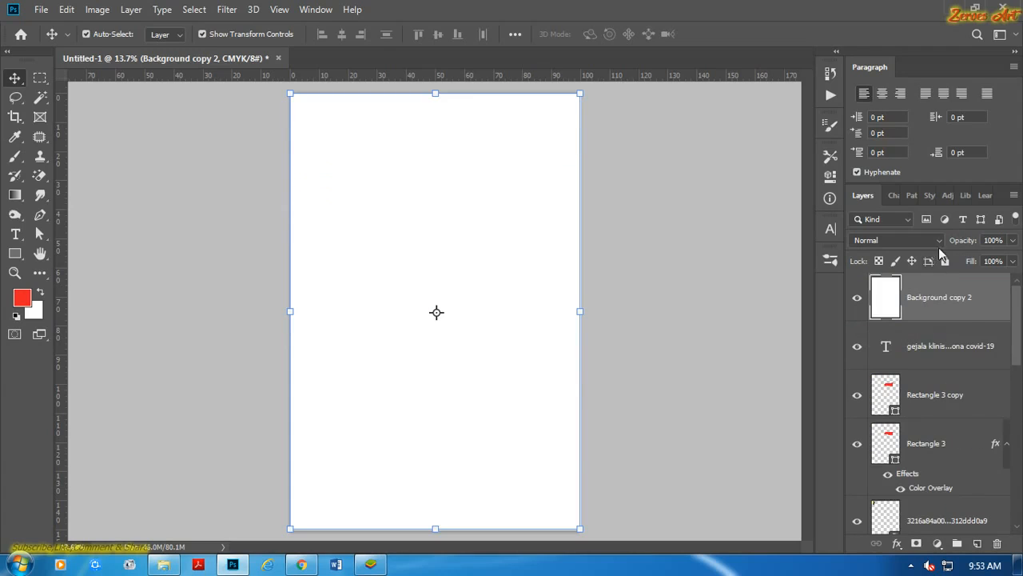
left_click(937, 241)
left_click(901, 237)
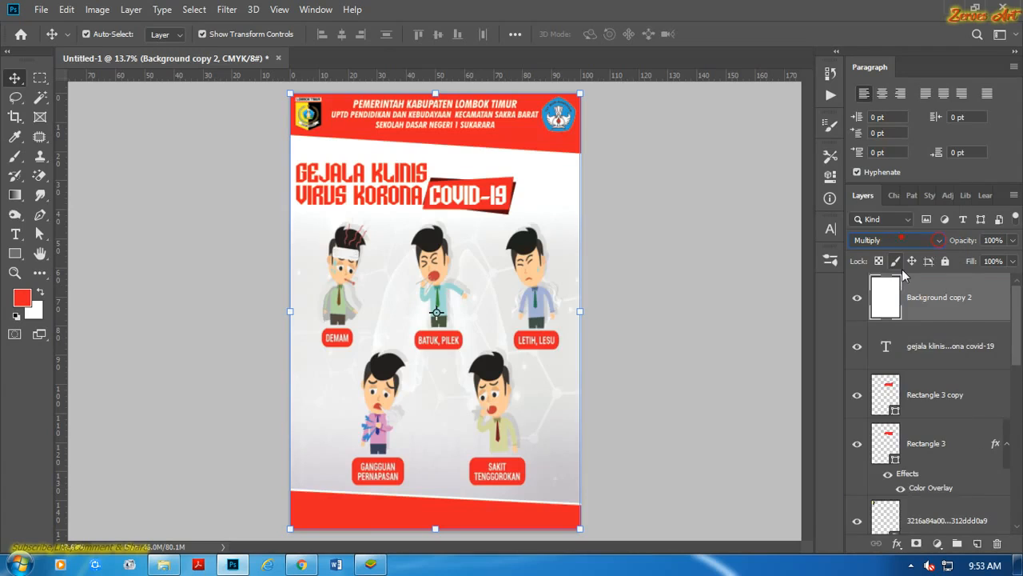
Add a 15 px inside stroke in dark red 510709 to the topmost Background copy as a poster border.
left_click(893, 543)
left_click(925, 428)
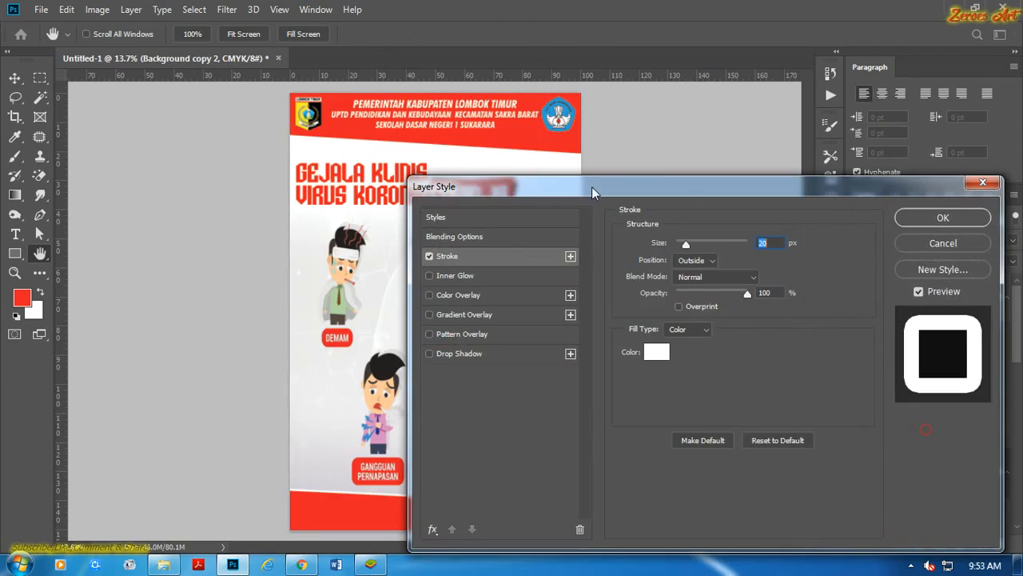
left_click(656, 352)
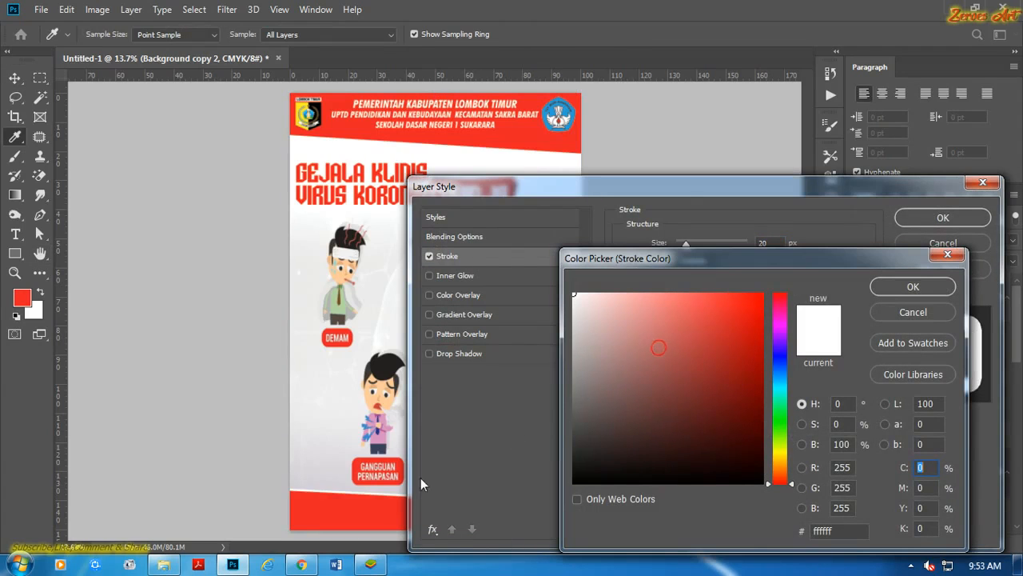
left_click(736, 303)
left_click(747, 422)
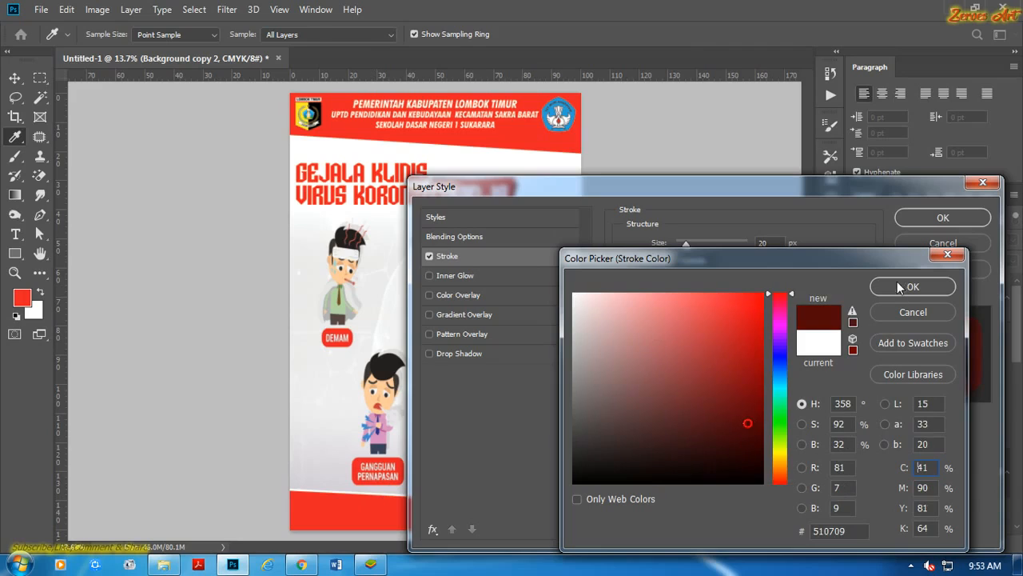
left_click(897, 286)
type("15")
left_click(697, 260)
left_click(706, 284)
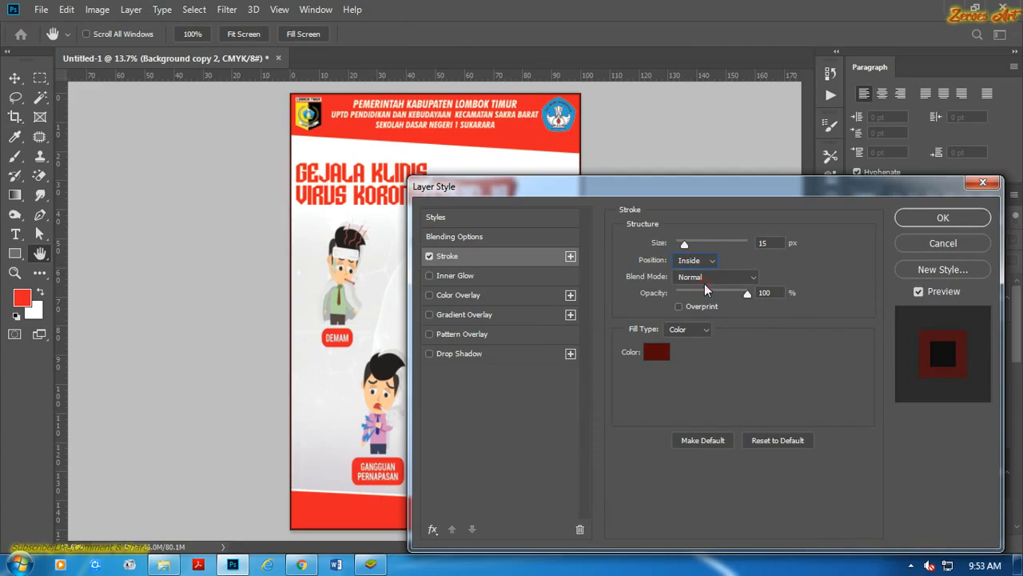
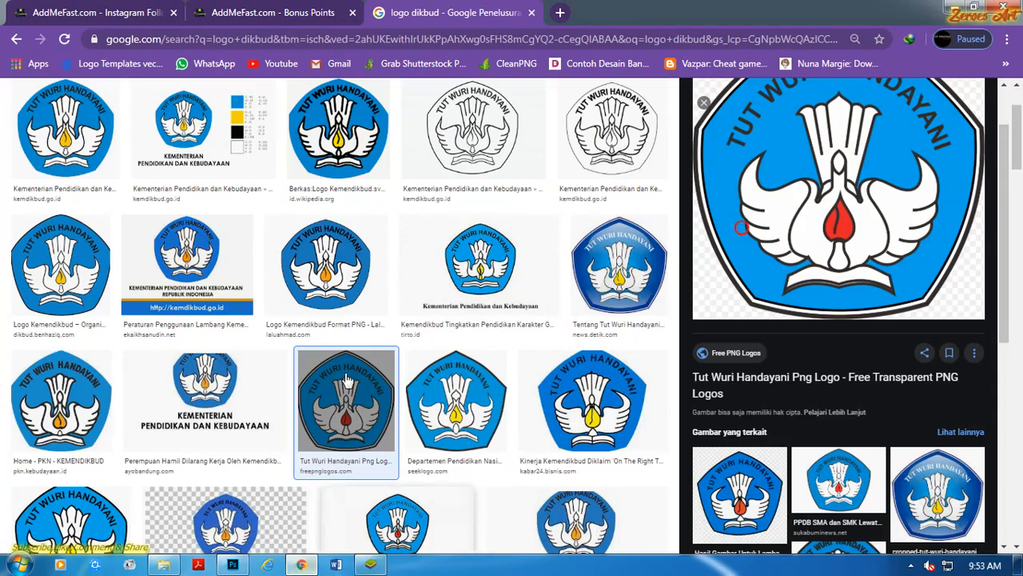
Switch to Chrome and search Google Images for "corona virus png".
scroll(259, 249, "up", 2)
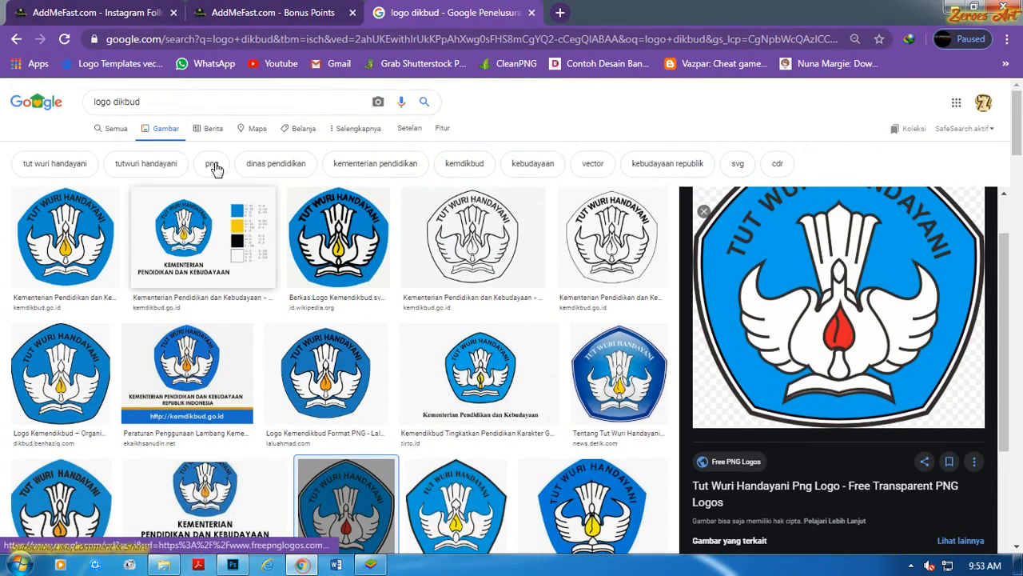
triple_click(178, 104)
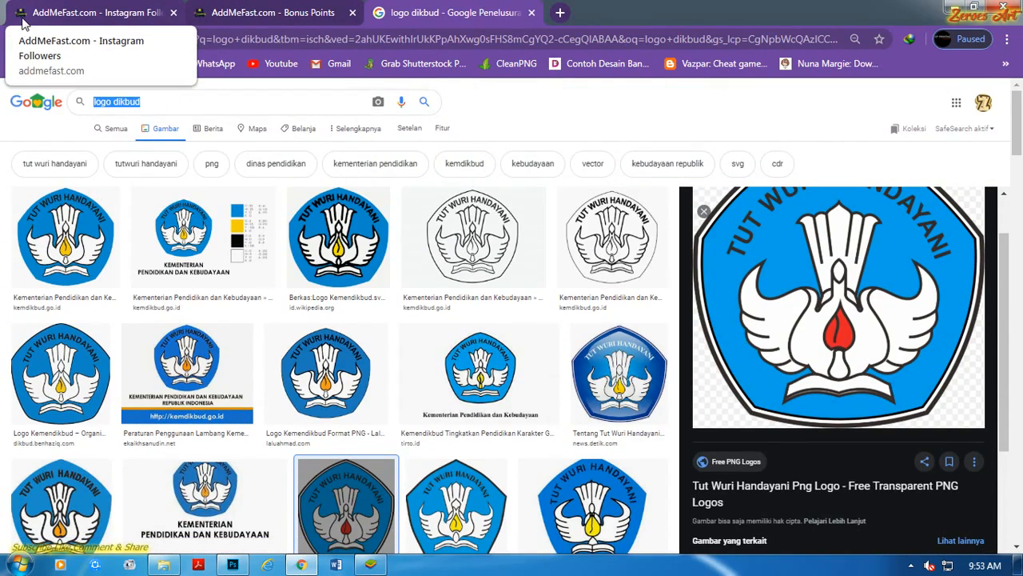
type("corona v")
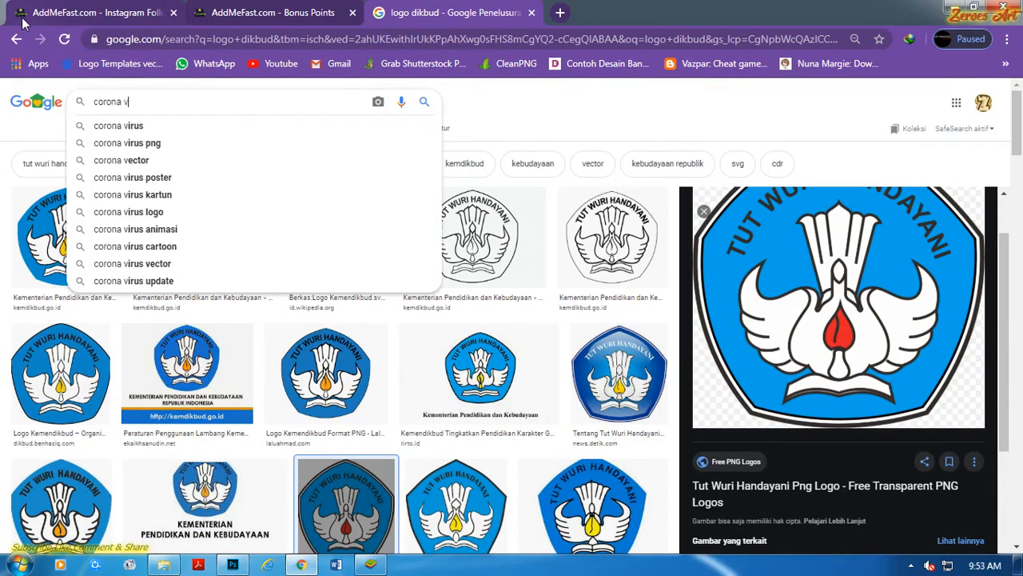
type("irus png")
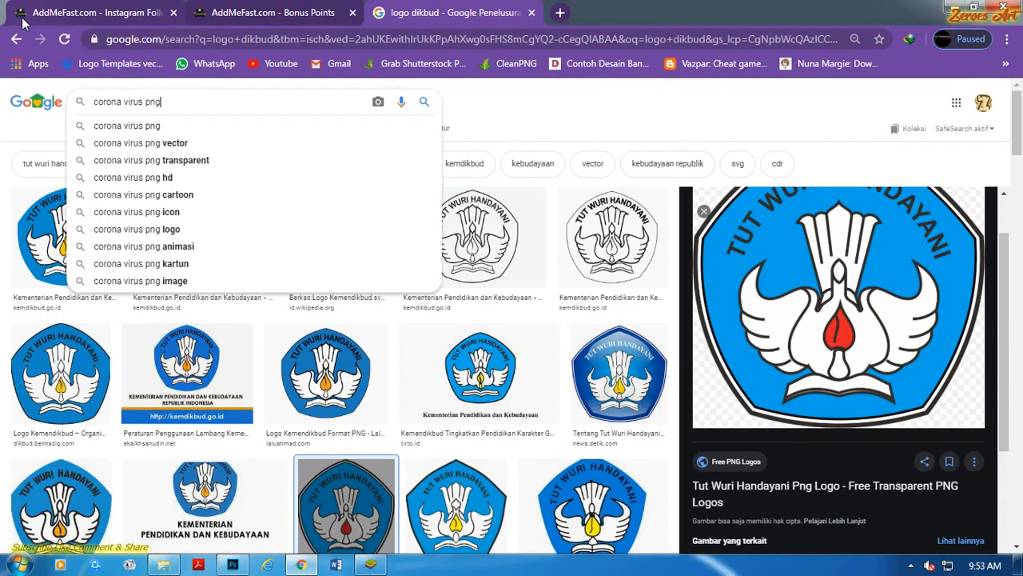
key("Return")
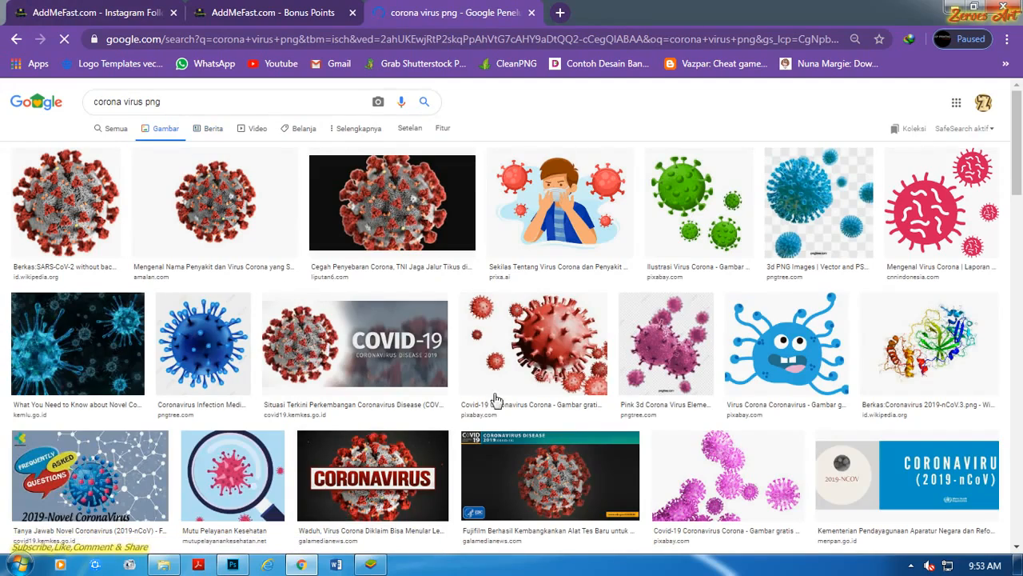
Find the red and orange Flaticon coronavirus icon in the image results and open its preview.
scroll(656, 412, "down", 5)
scroll(550, 384, "up", 4)
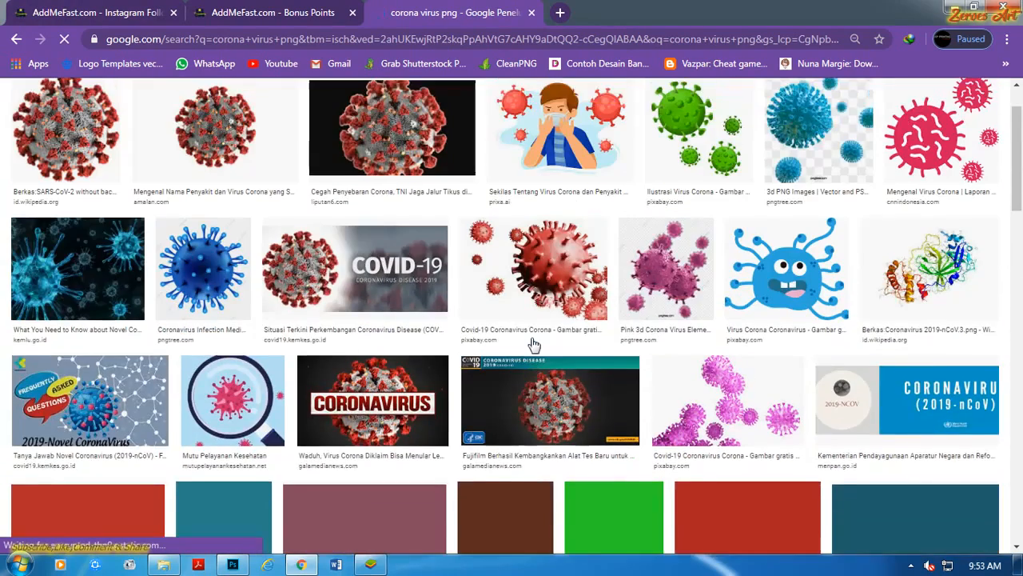
scroll(534, 344, "up", 1)
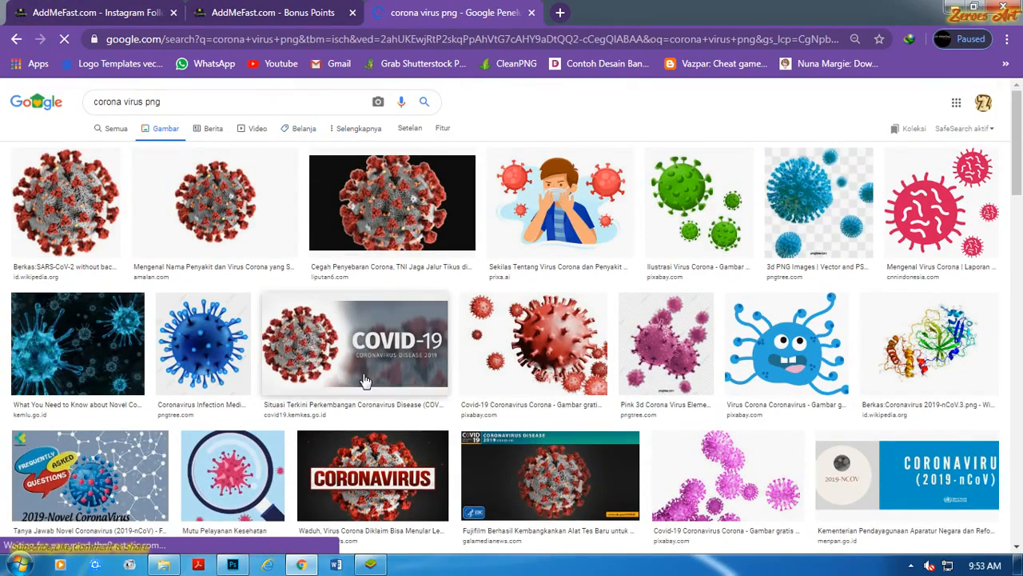
left_click(232, 565)
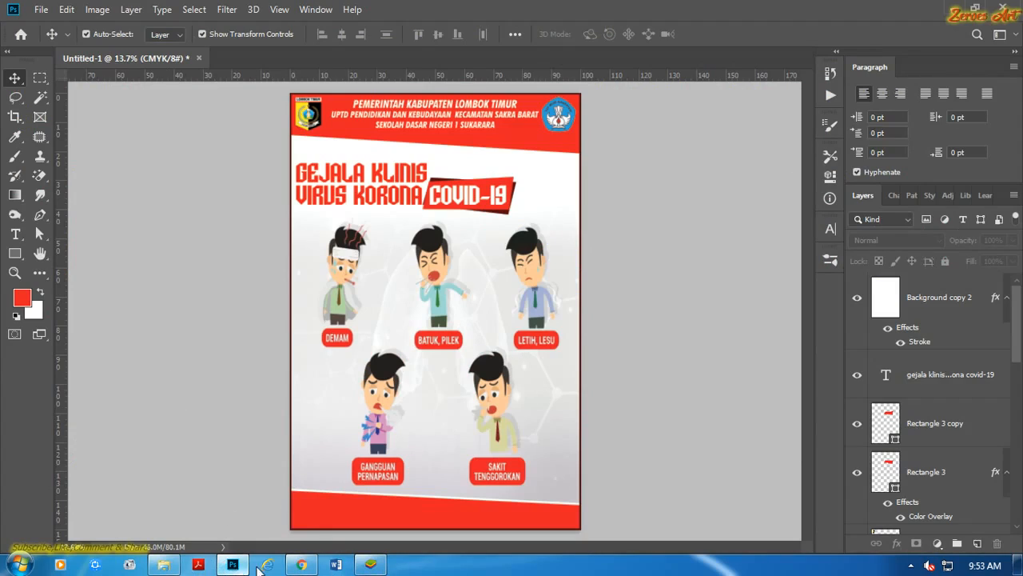
left_click(301, 564)
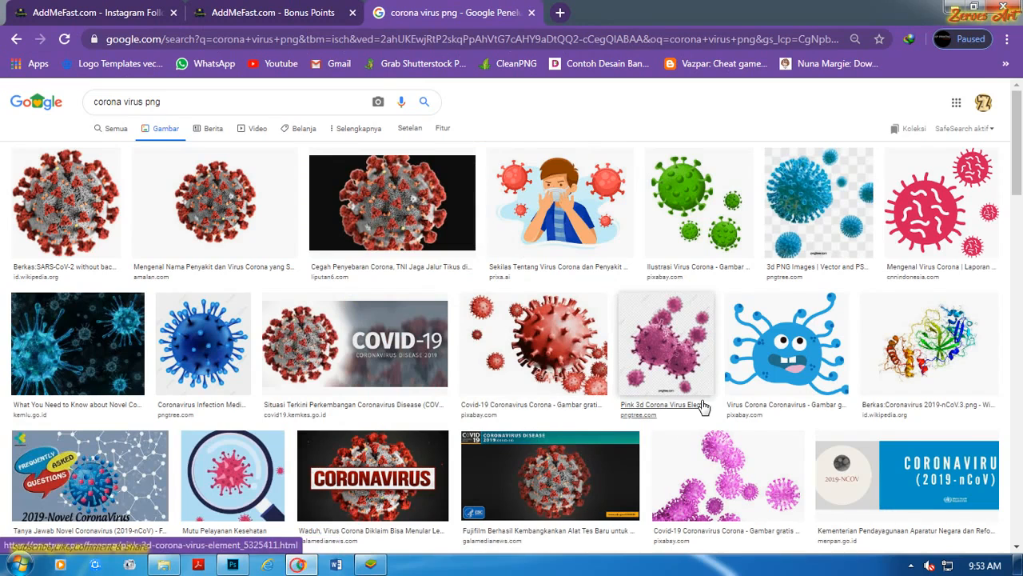
scroll(702, 407, "down", 15)
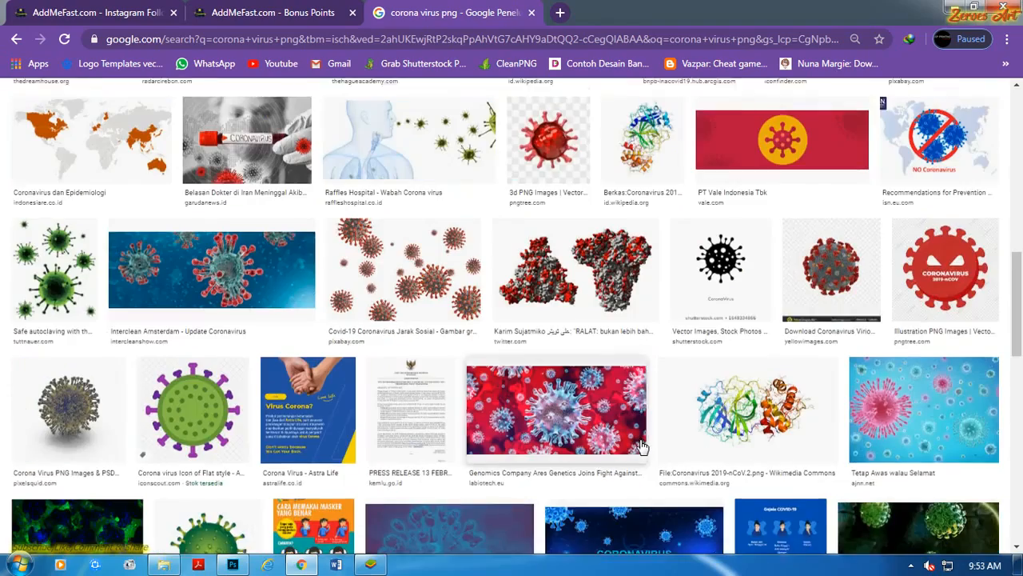
scroll(639, 400, "down", 4)
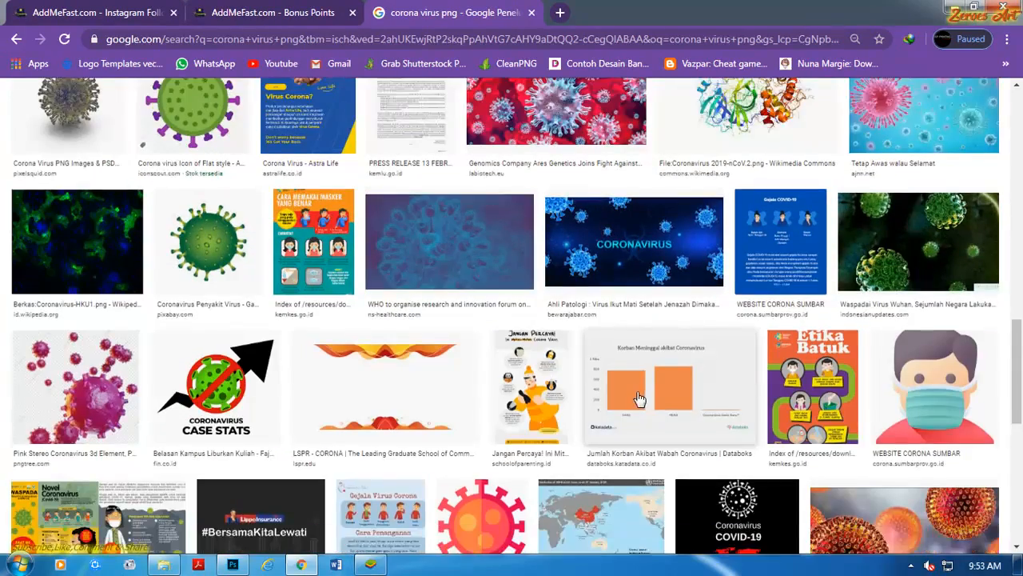
scroll(635, 403, "down", 2)
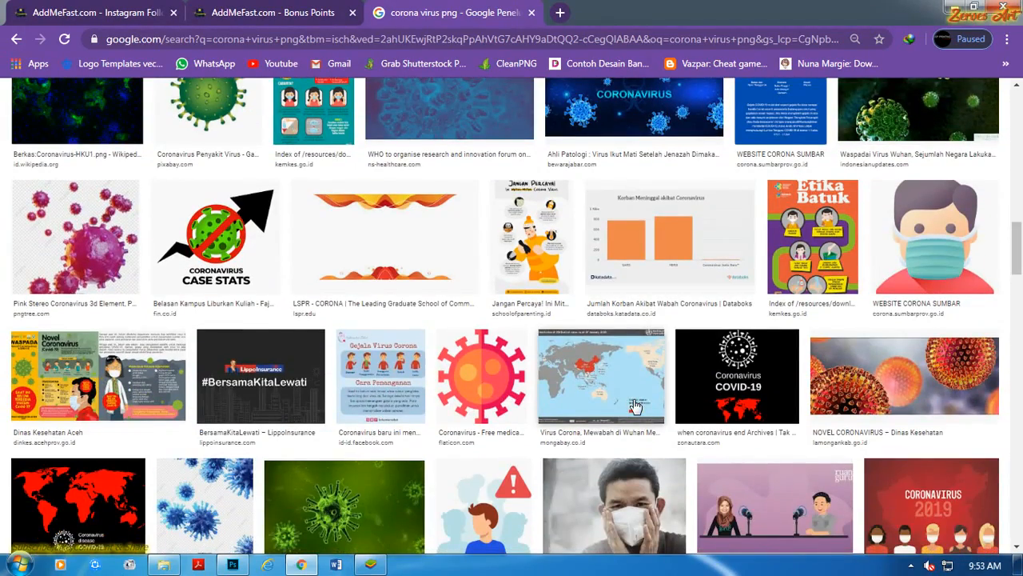
left_click(504, 384)
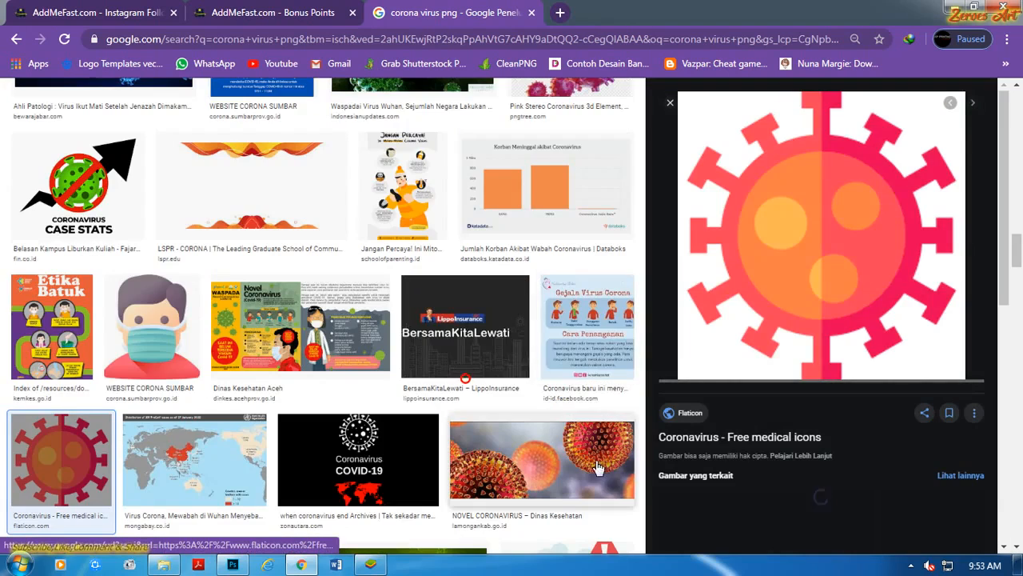
Copy the previewed Flaticon coronavirus icon and paste it into the poster in Photoshop.
scroll(863, 402, "down", 3)
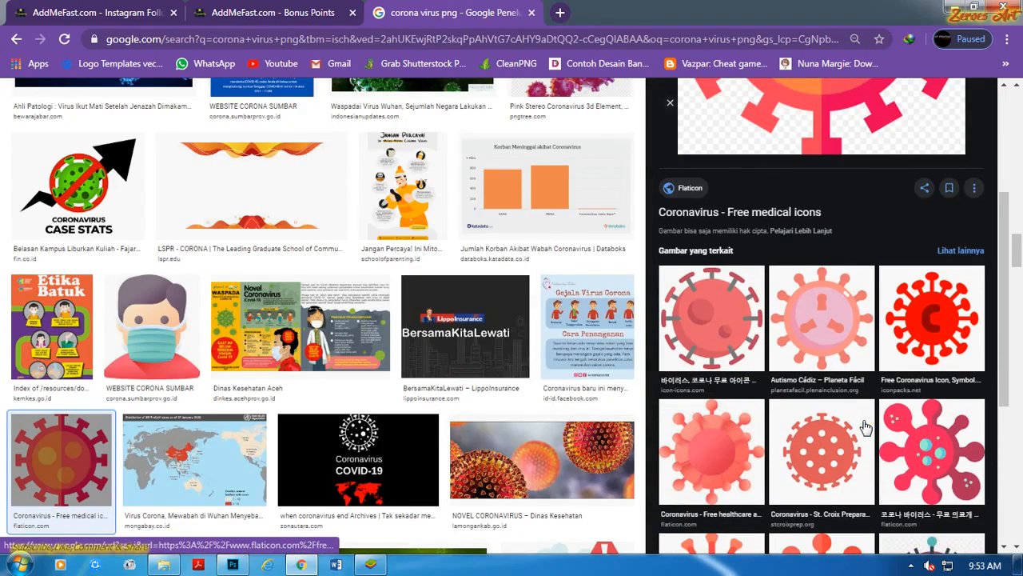
scroll(866, 428, "down", 3)
scroll(932, 426, "up", 6)
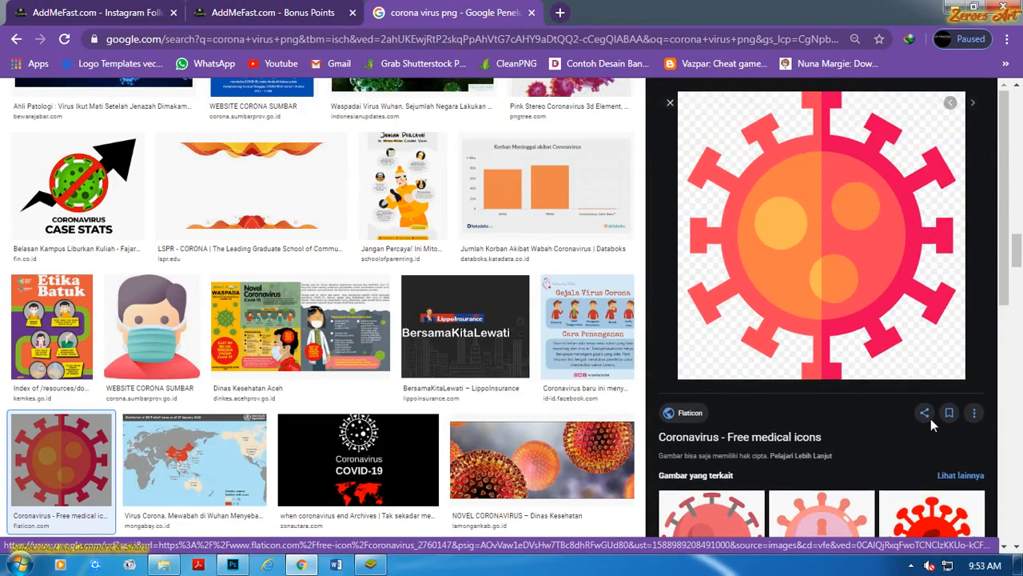
scroll(932, 426, "down", 3)
scroll(933, 424, "up", 4)
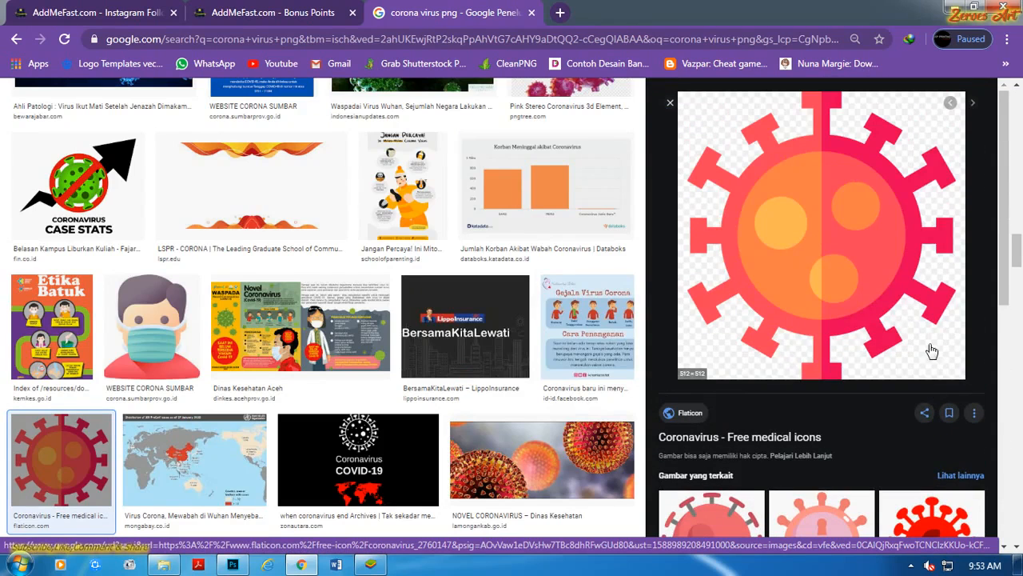
right_click(882, 300)
left_click(902, 448)
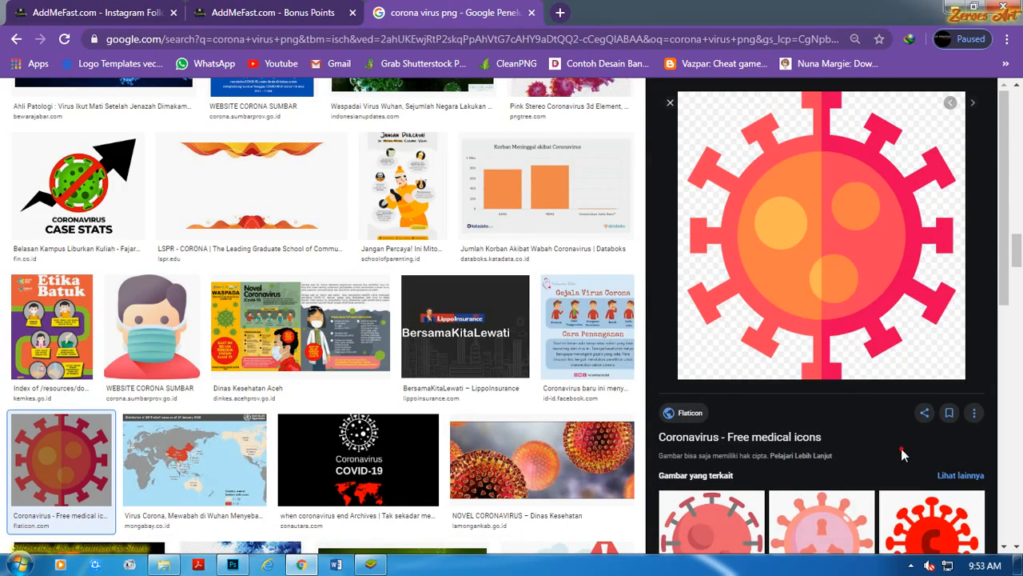
left_click(238, 564)
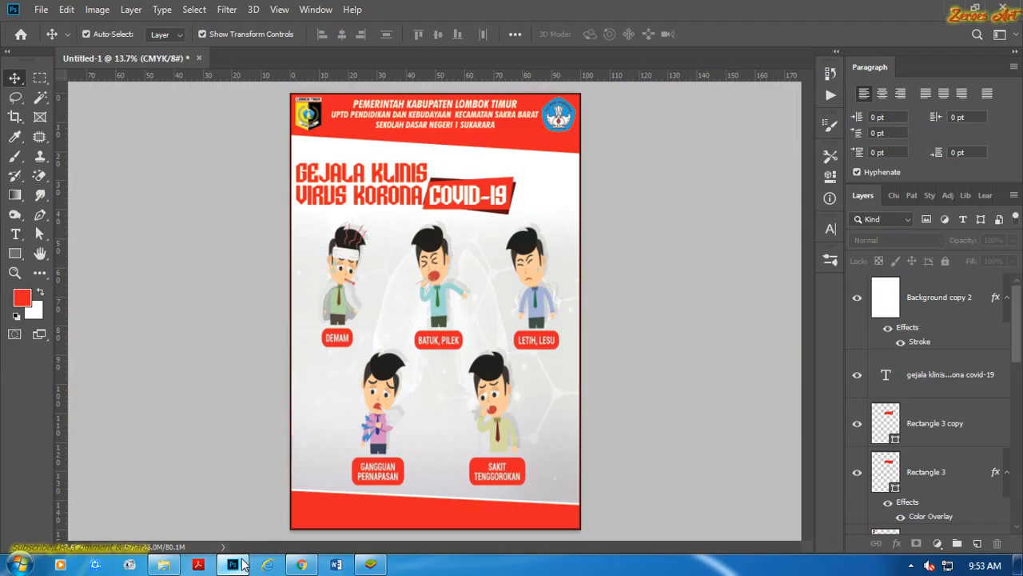
left_click(551, 192)
key("ctrl+v")
Remove the black background on both sides of the pasted virus icon using Magic Wand selections.
scroll(451, 327, "up", 5)
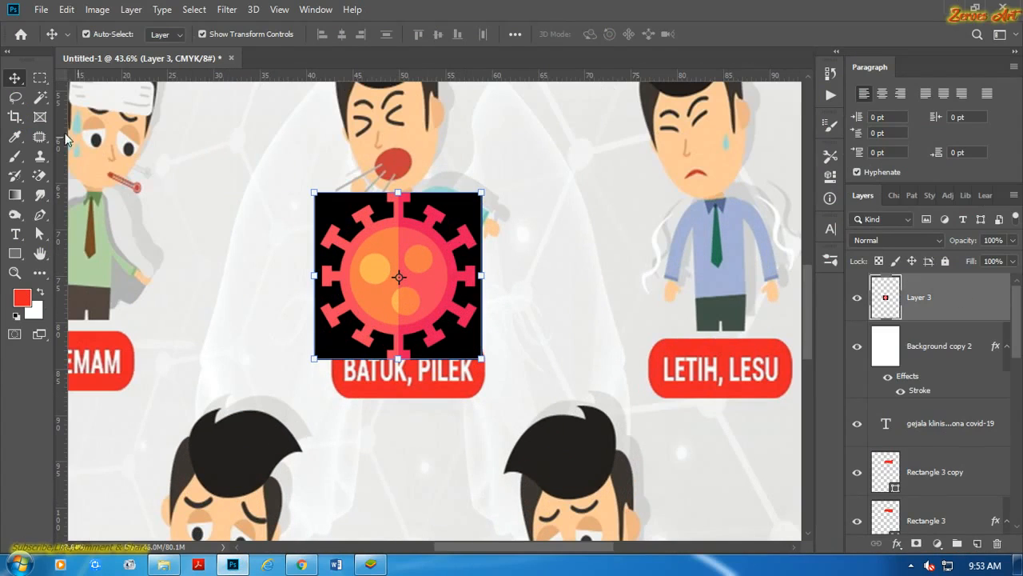
left_click(39, 97)
scroll(380, 177, "up", 1)
left_click(471, 216)
key("Delete")
left_click(333, 208)
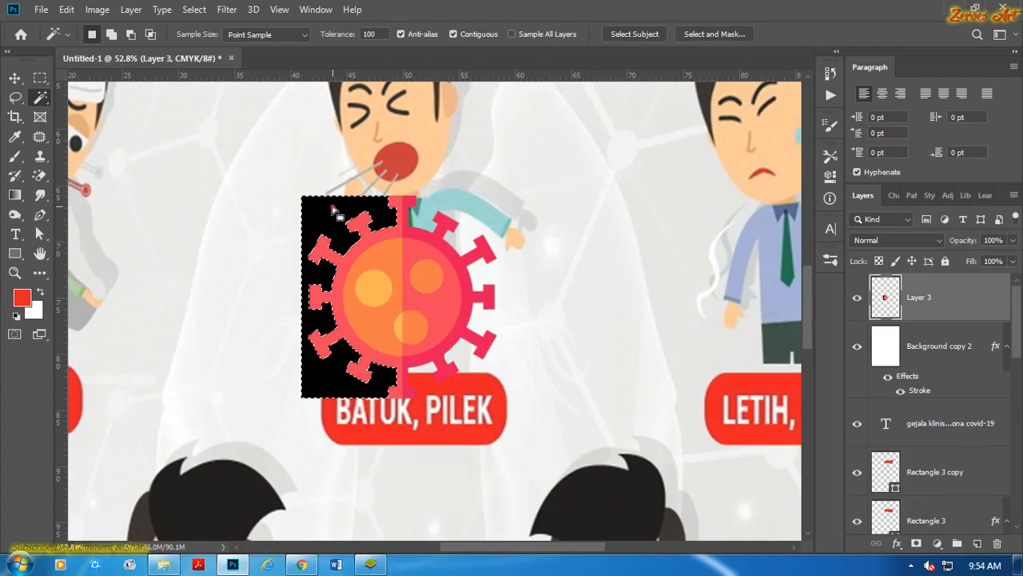
key("Delete")
Place the virus icon, scaled down slightly, at the end of the COVID-19 badge and stack it behind the badge shapes.
scroll(350, 232, "down", 5)
left_click(14, 78)
scroll(258, 165, "down", 1)
left_click_drag(284, 264, 240, 484)
left_click_drag(307, 456, 396, 304)
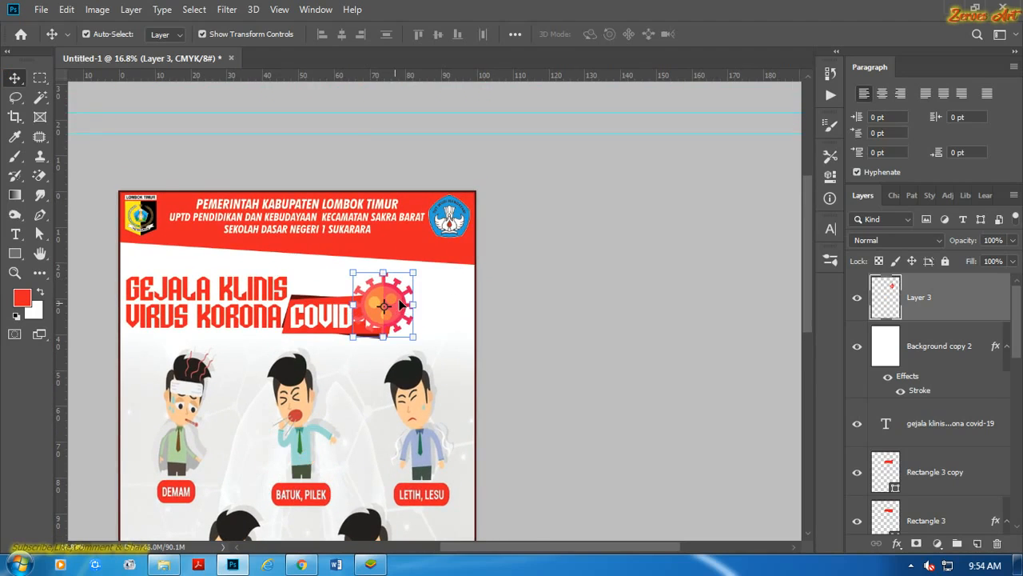
scroll(398, 297, "up", 6)
left_click_drag(451, 433, 435, 417)
left_click(720, 35)
left_click(696, 273)
left_click(367, 306)
left_click_drag(907, 305, 919, 464)
Fully lock the Background copy 2 layer that carries the poster border.
left_click(588, 323)
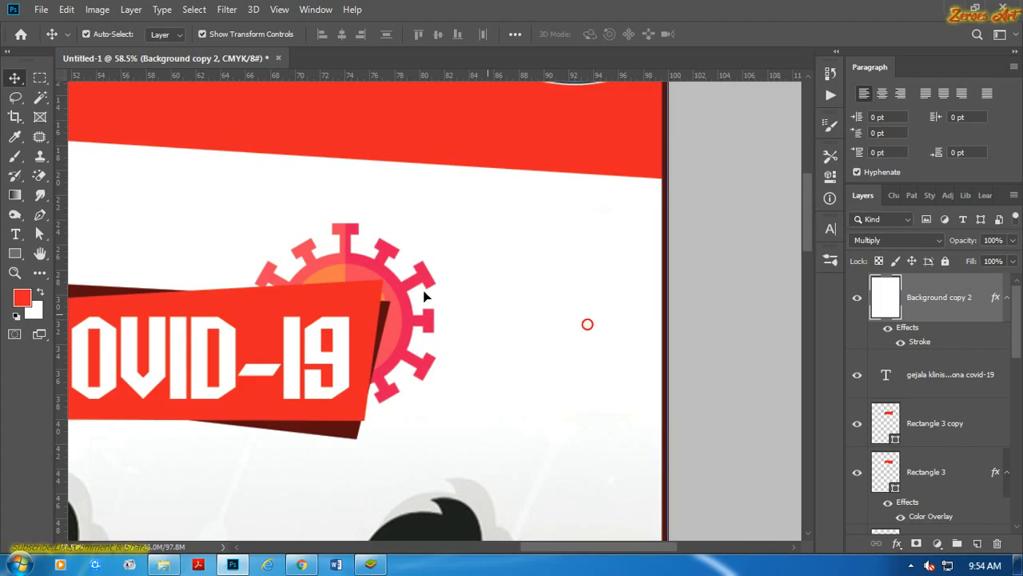
scroll(423, 293, "up", 2)
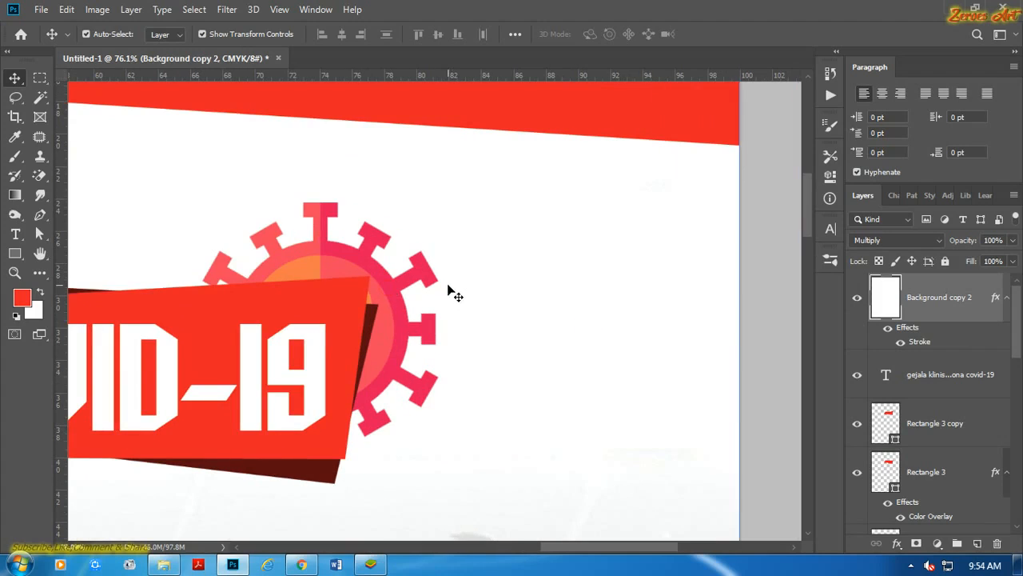
left_click(945, 262)
left_click_drag(336, 238, 384, 229)
key("ctrl+z")
left_click(510, 238)
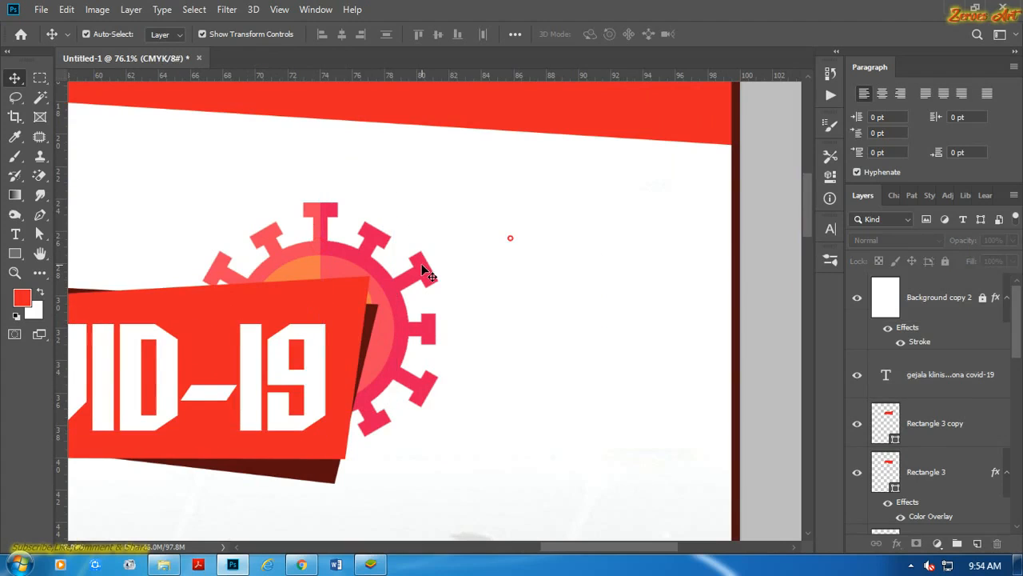
Scale the virus icon to about 58.08% and position it at the upper-right corner of the COVID-19 badge.
left_click(426, 272)
left_click_drag(452, 269, 432, 236)
left_click_drag(489, 162, 450, 224)
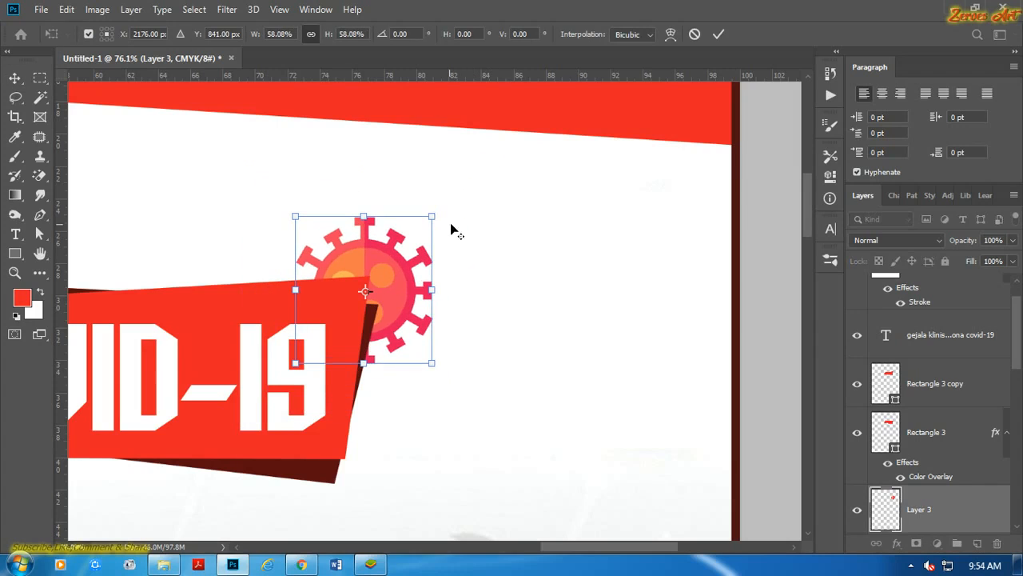
Stack the virus layer above the title text and nudge the icon slightly upward on the badge corner.
left_click_drag(919, 520, 871, 323)
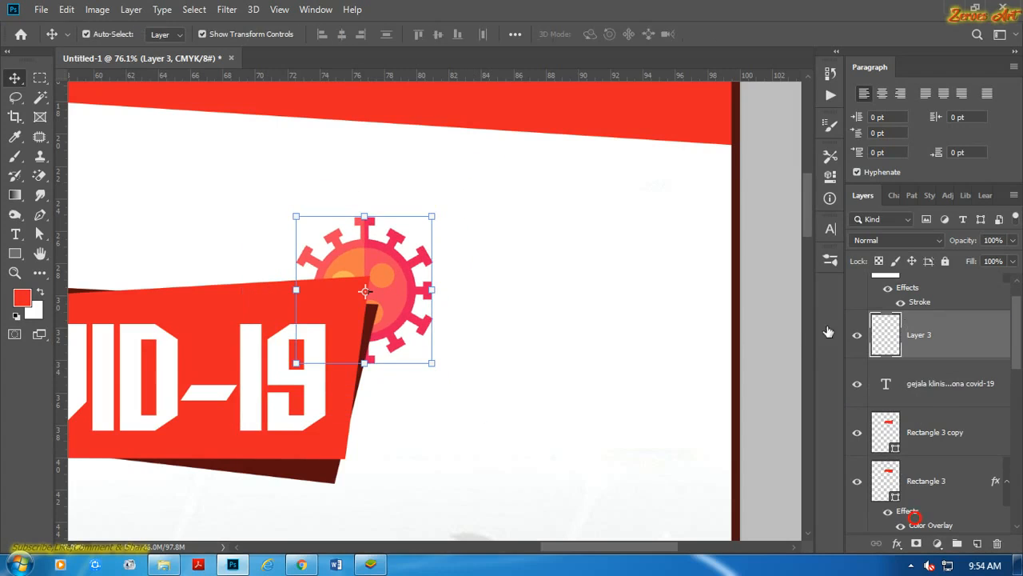
left_click(774, 272)
scroll(410, 289, "up", 4)
left_click_drag(378, 279, 380, 254)
scroll(380, 255, "down", 5)
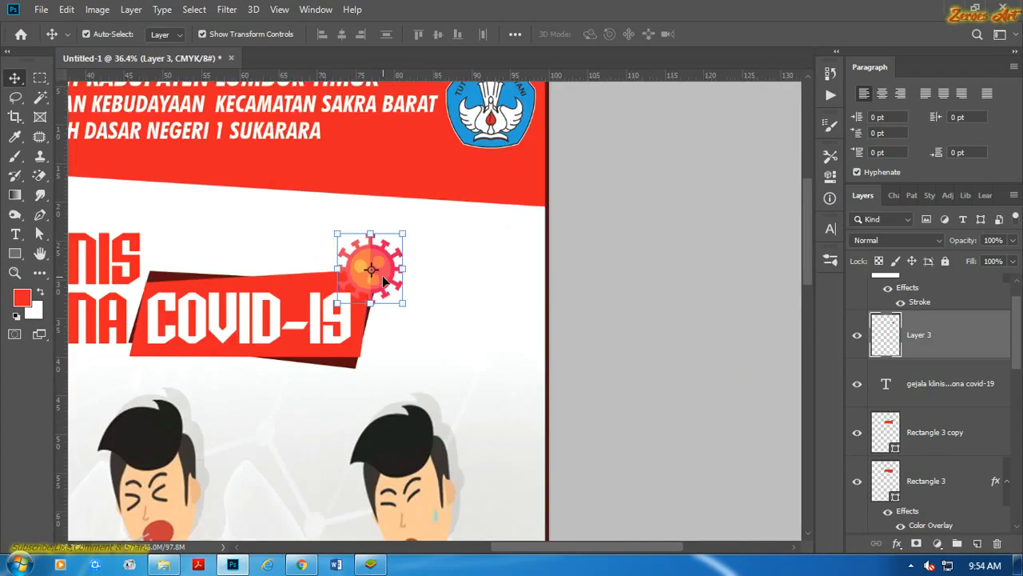
left_click(568, 293)
scroll(565, 287, "down", 3)
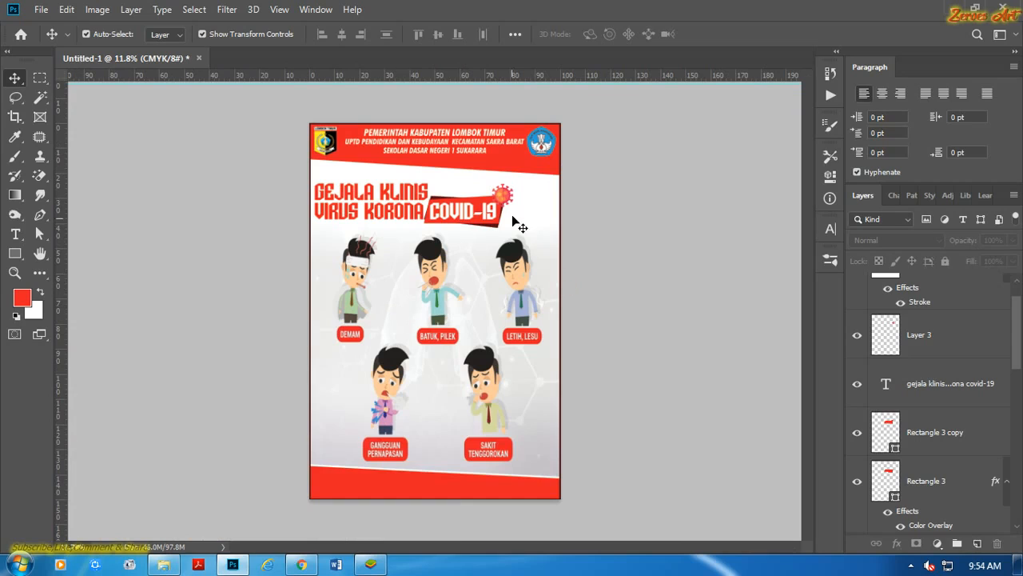
Try to place a copy of the virus icon lower on the poster.
left_click(502, 193)
scroll(503, 186, "up", 3)
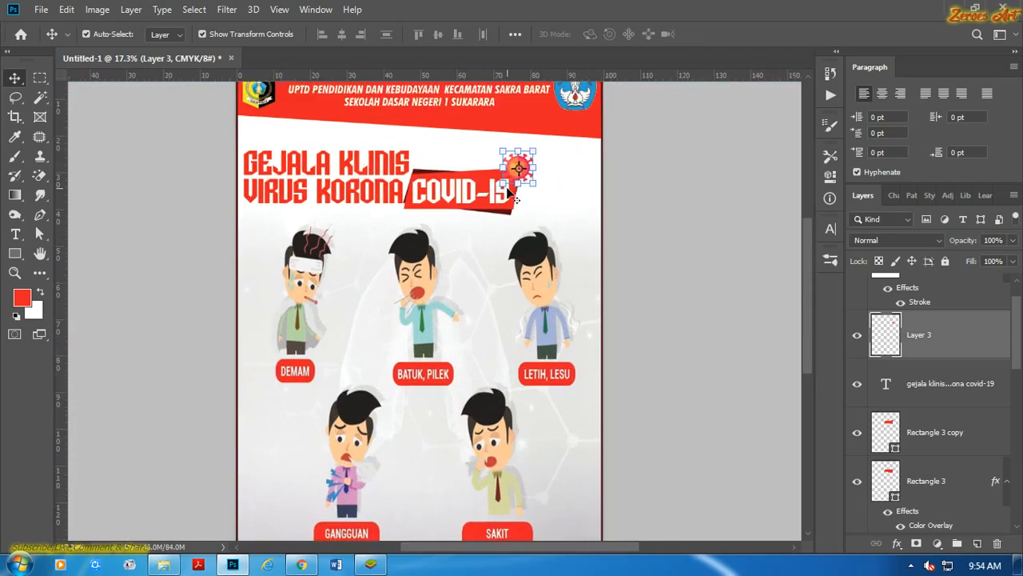
left_click_drag(529, 153, 562, 364)
key("ctrl+z")
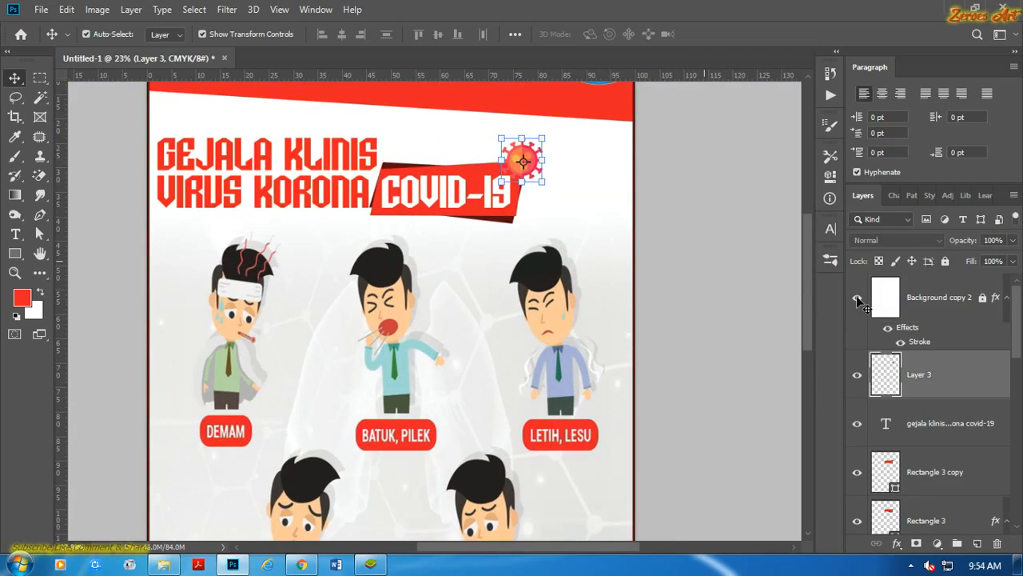
Hide the Background copy 2 layer and place an enlarged duplicate of the virus icon at the poster's lower-left corner.
left_click(857, 297)
left_click_drag(531, 152, 557, 393, "alt")
scroll(614, 299, "up", 1)
scroll(552, 387, "down", 5)
left_click_drag(528, 361, 339, 458)
left_click(719, 34)
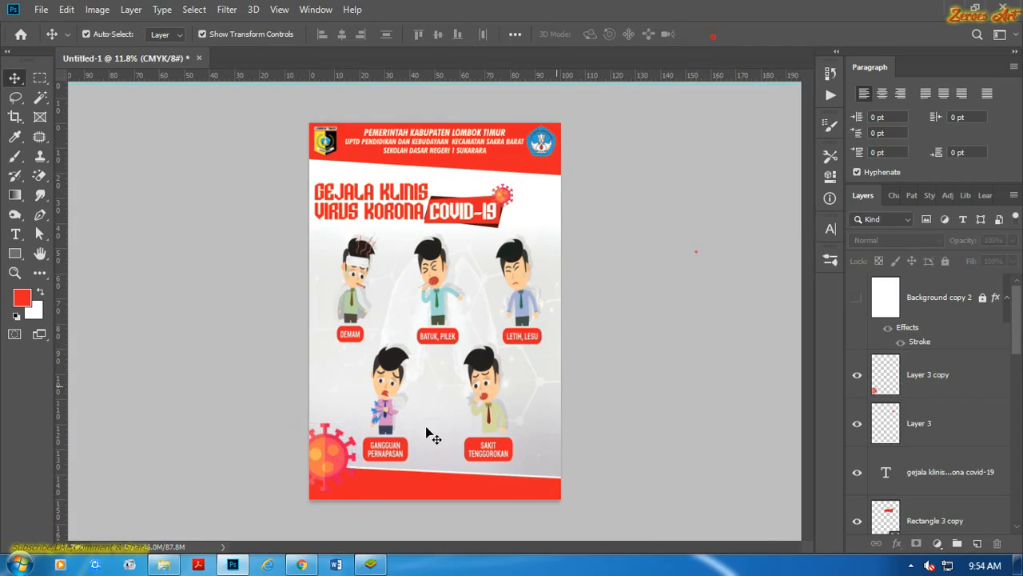
Scale the lower-left virus icon to 122.45% and position it half off the poster's left edge.
scroll(404, 328, "up", 3)
left_click_drag(404, 328, 390, 304)
scroll(389, 304, "up", 2)
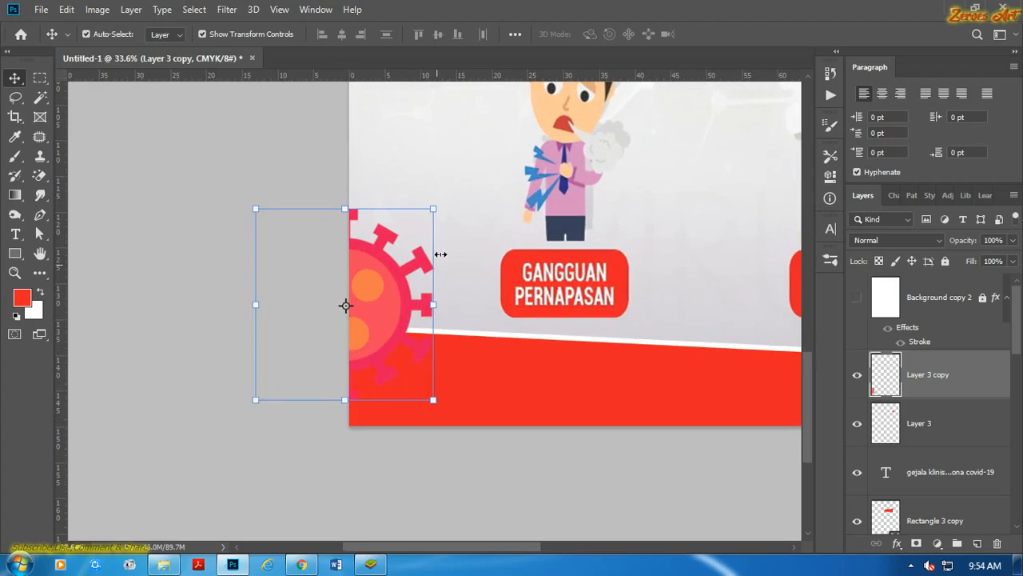
left_click_drag(431, 210, 473, 166)
left_click_drag(426, 233, 410, 241)
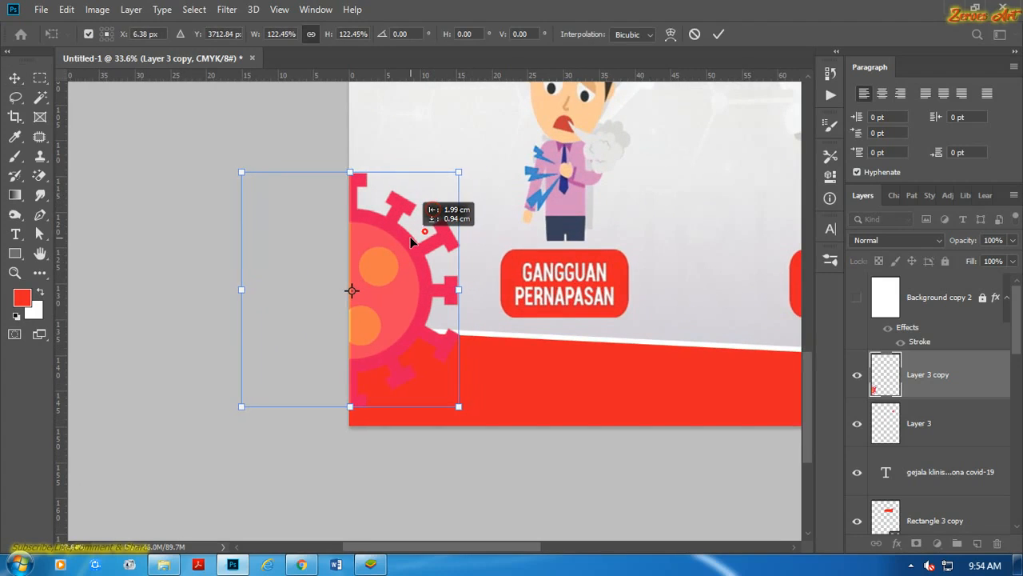
scroll(185, 120, "down", 3)
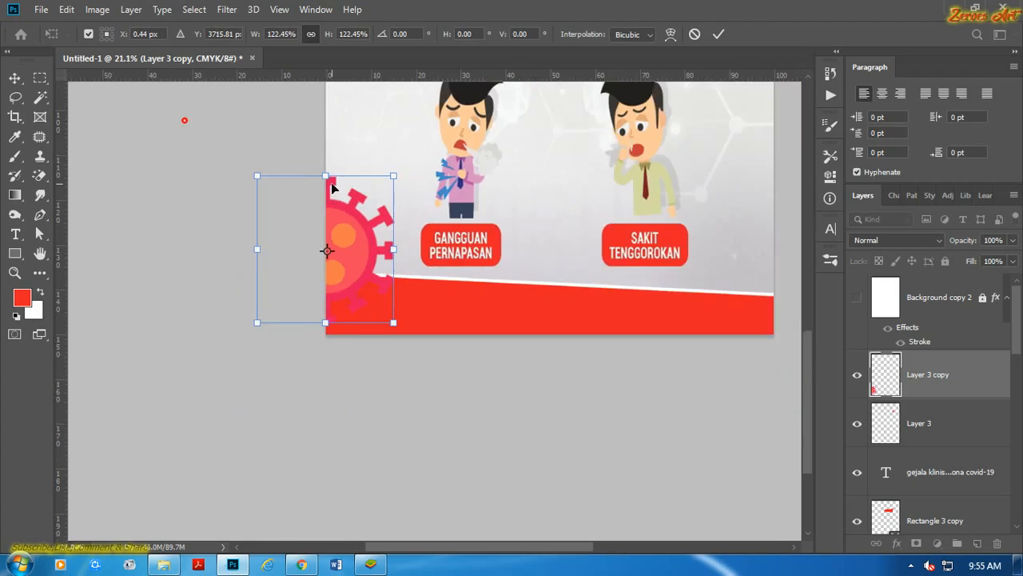
scroll(319, 463, "up", 2)
left_click_drag(319, 463, 296, 282)
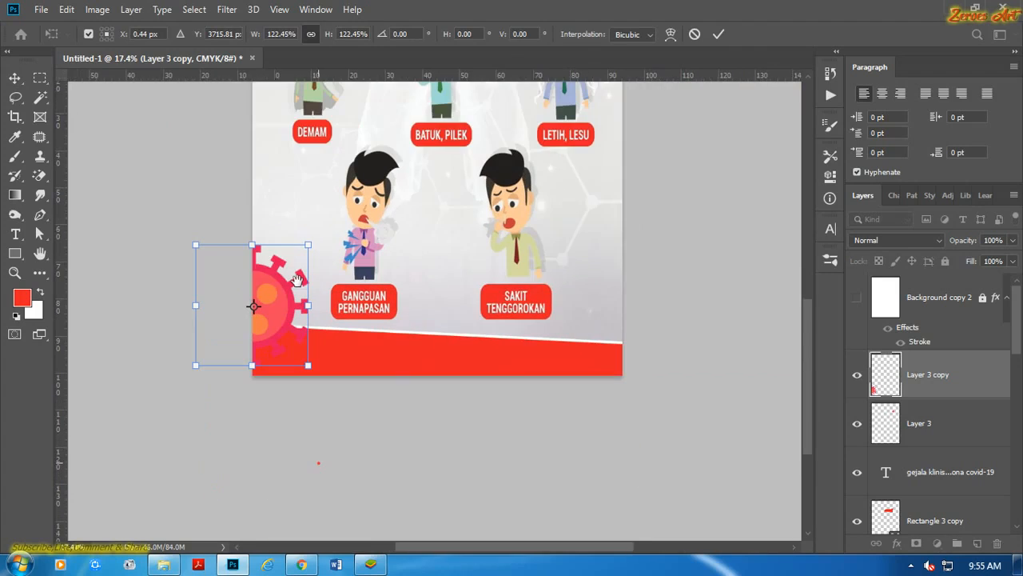
left_click(718, 34)
Stack the lower-left virus layer behind the poster's bottom red band.
left_click(286, 293)
scroll(927, 392, "down", 6)
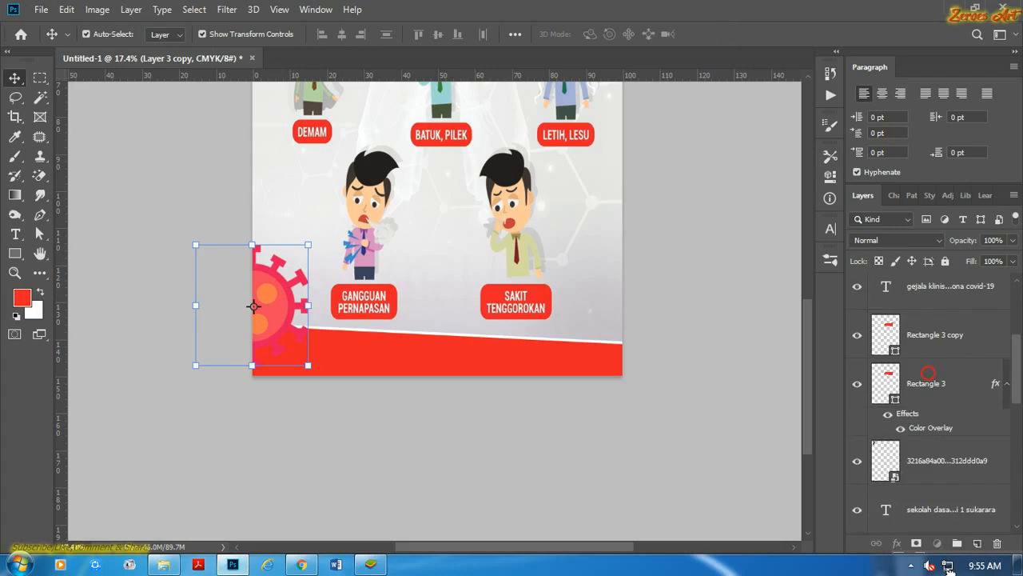
left_click_drag(949, 567, 951, 364)
left_click(662, 435)
Duplicate the virus icon to the poster's lower-right edge and stack the copy above the red band layers.
left_click(258, 302)
left_click_drag(258, 302, 608, 315)
left_click_drag(944, 364, 935, 336)
left_click(707, 321)
scroll(571, 339, "up", 1)
left_click_drag(571, 338, 614, 321)
left_click(719, 207)
scroll(667, 267, "down", 5)
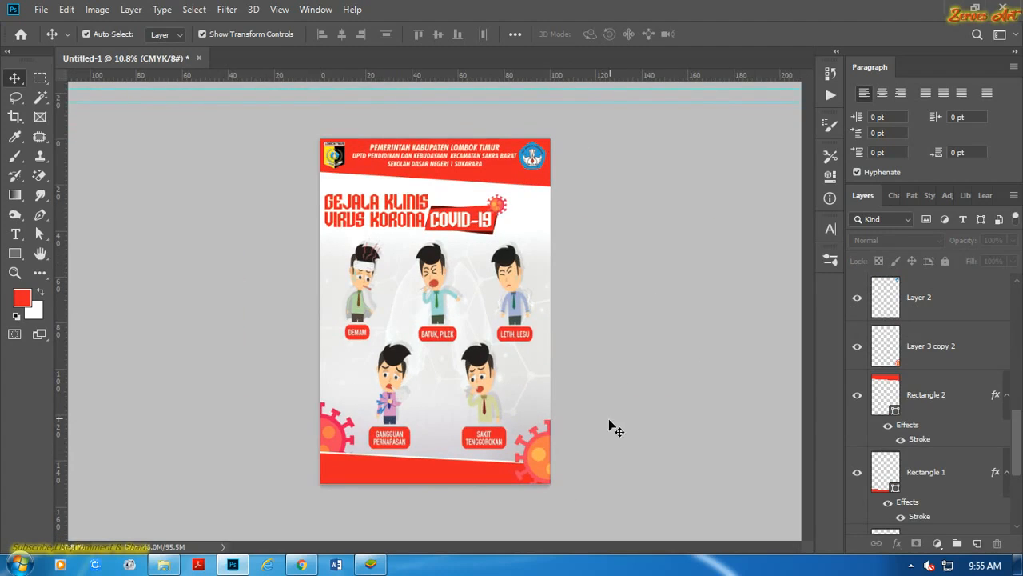
Place a copy of the large virus icon near the poster's upper-left corner.
left_click(546, 452)
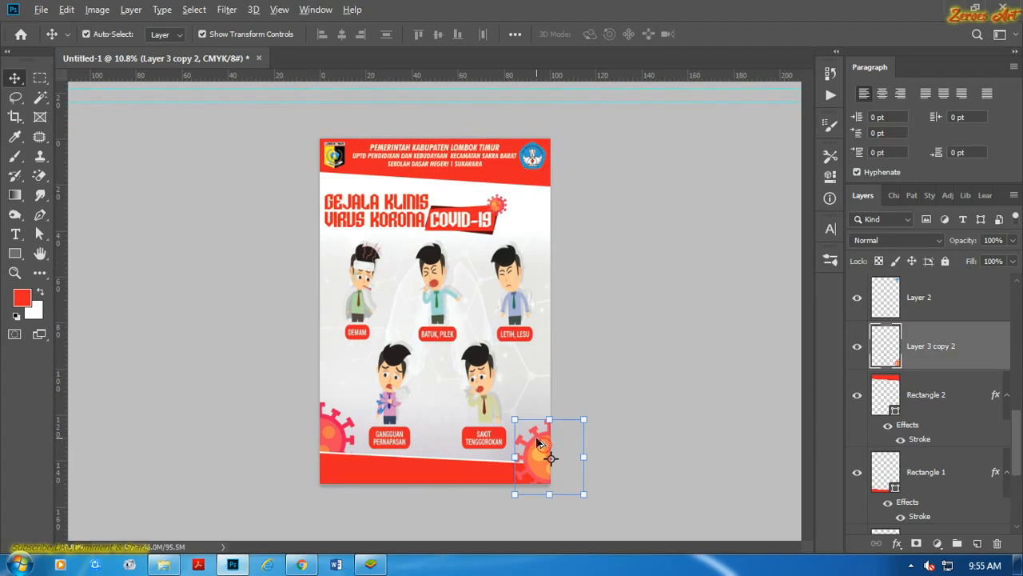
left_click_drag(540, 445, 320, 153)
left_click(668, 233)
scroll(308, 146, "up", 9)
left_click_drag(347, 215, 397, 336)
scroll(398, 335, "up", 1)
Stack the upper-left virus copy behind the red header band and position it behind the start of the title.
left_click(356, 243)
left_click_drag(923, 337, 920, 399)
left_click(195, 226)
scroll(352, 244, "up", 3)
left_click_drag(351, 243, 389, 350)
left_click(230, 251)
left_click(331, 261)
left_click(200, 274)
Try a 15 px white outside stroke on the whole title text layer.
left_click(531, 334)
scroll(532, 334, "up", 3)
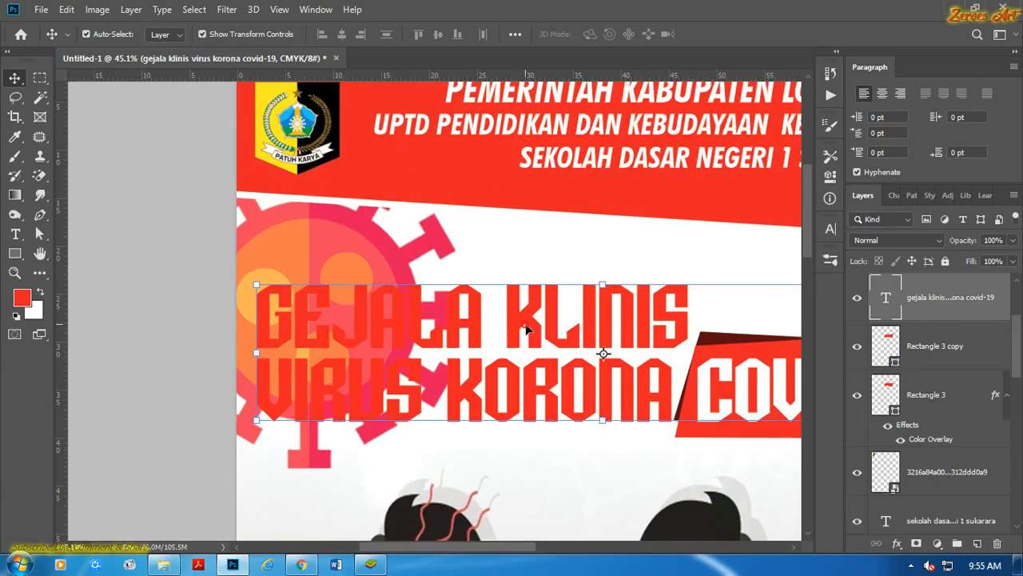
left_click(896, 543)
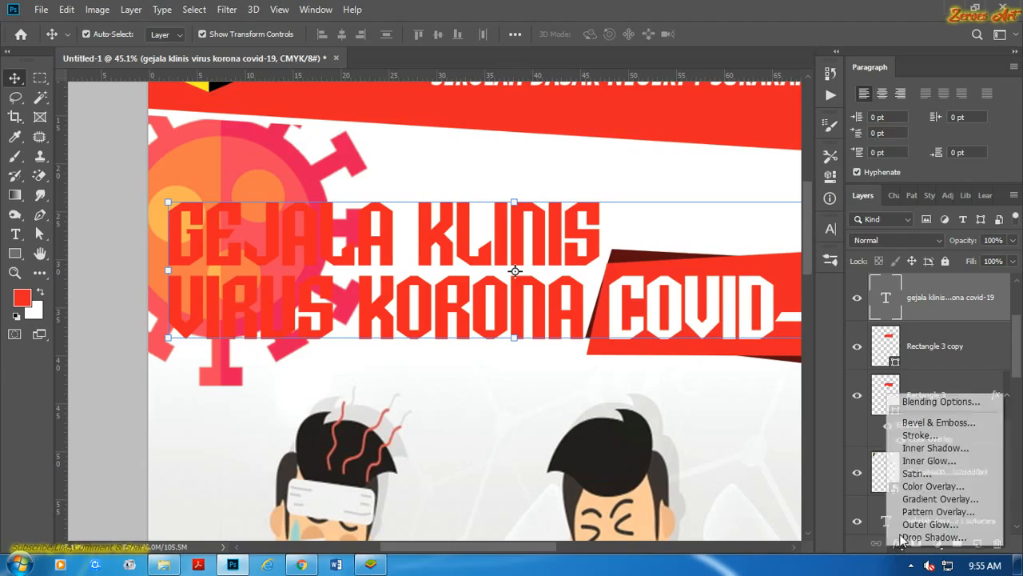
left_click(931, 440)
left_click(694, 261)
left_click(694, 272)
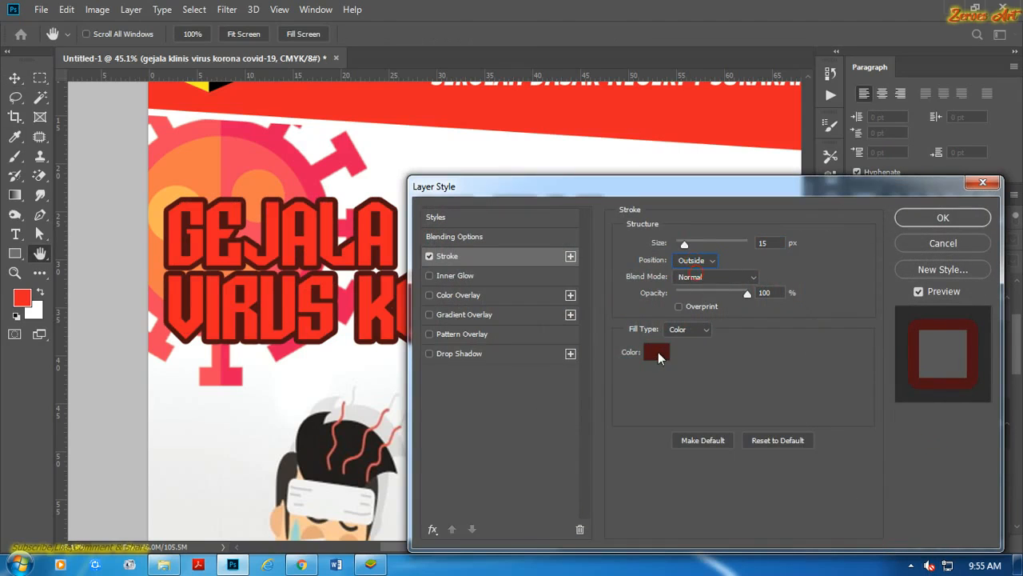
left_click(658, 352)
left_click(574, 294)
left_click(913, 286)
left_click(910, 222)
Check the outlined title and undo the stroke that fills in the COVID-19 lettering.
scroll(686, 233, "down", 4)
scroll(695, 283, "up", 2)
left_click_drag(695, 283, 435, 234)
scroll(435, 234, "up", 1)
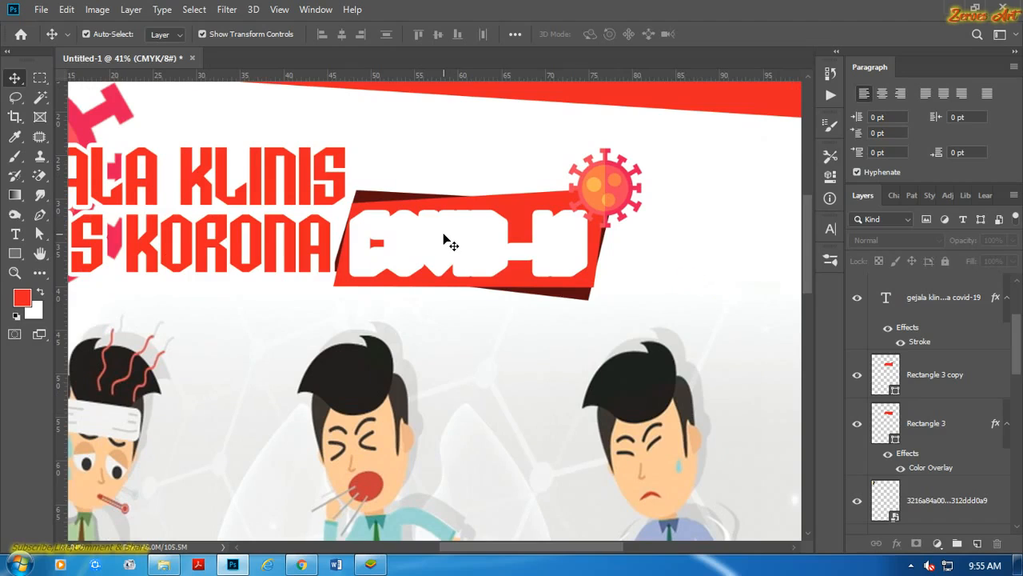
scroll(451, 244, "down", 2)
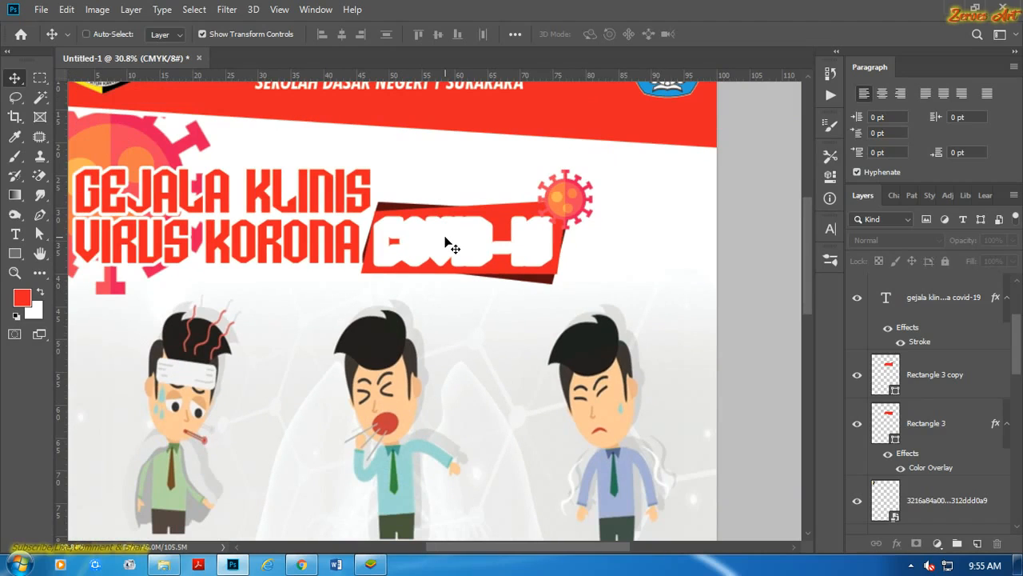
left_click(459, 183)
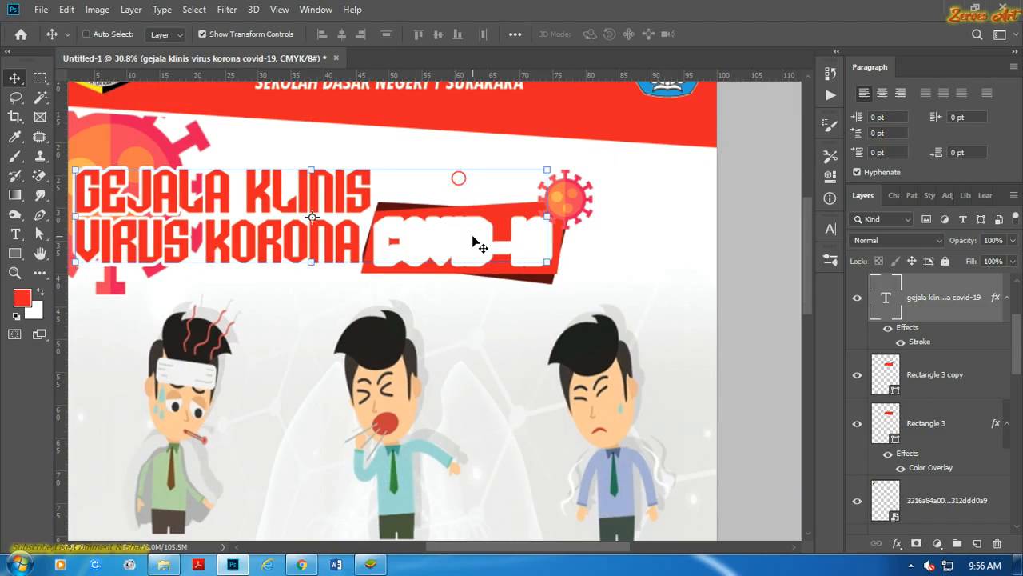
key("ctrl+z")
left_click(747, 253)
scroll(290, 249, "down", 1)
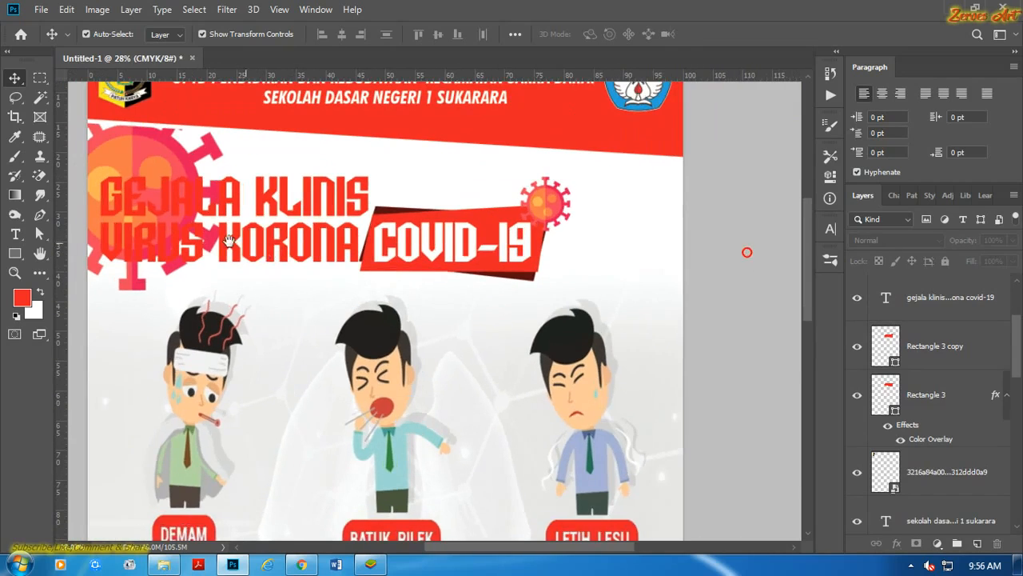
Duplicate the title text layer.
left_click_drag(220, 239, 425, 252)
scroll(409, 243, "up", 2)
scroll(410, 239, "up", 3)
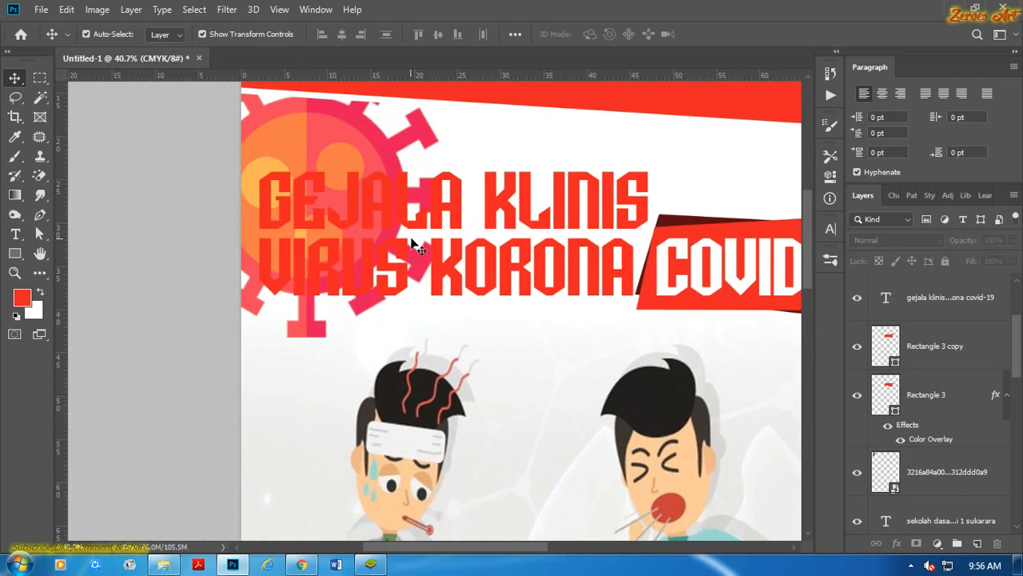
left_click(522, 210)
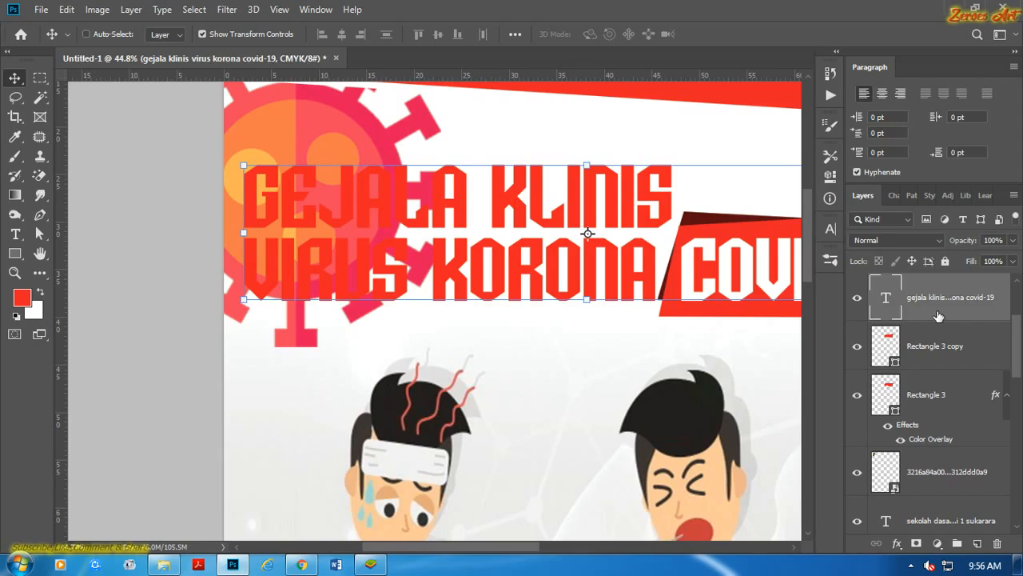
key("ctrl+j")
Try a 15 px white outside stroke on the original title text layer beneath the copy.
left_click(947, 348)
left_click(896, 545)
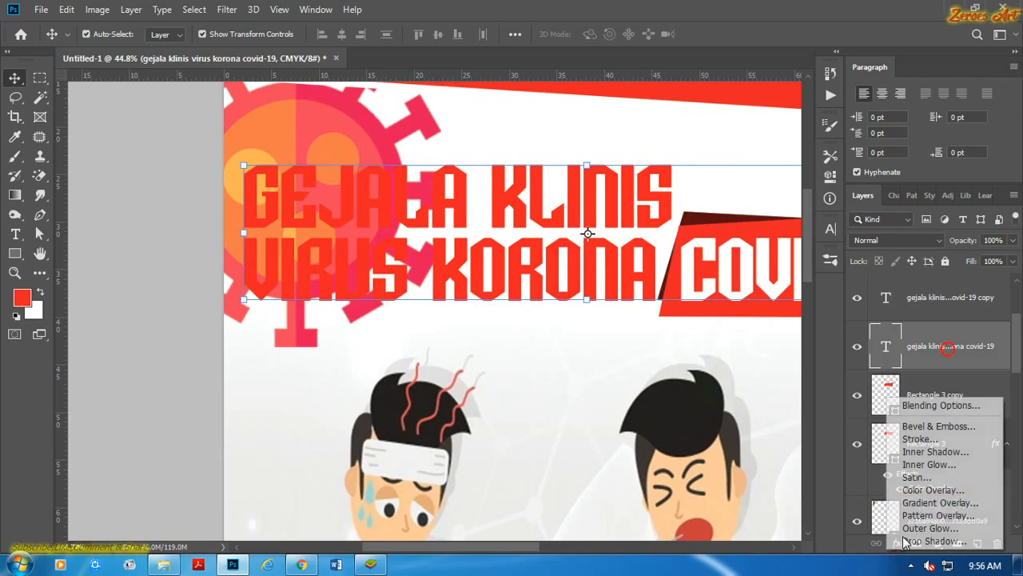
left_click(916, 439)
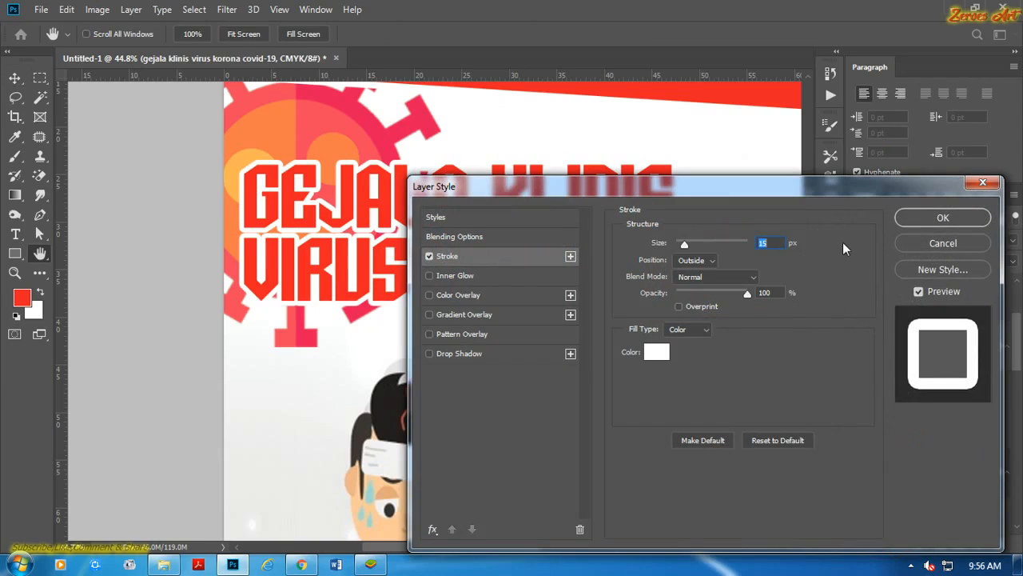
left_click(935, 217)
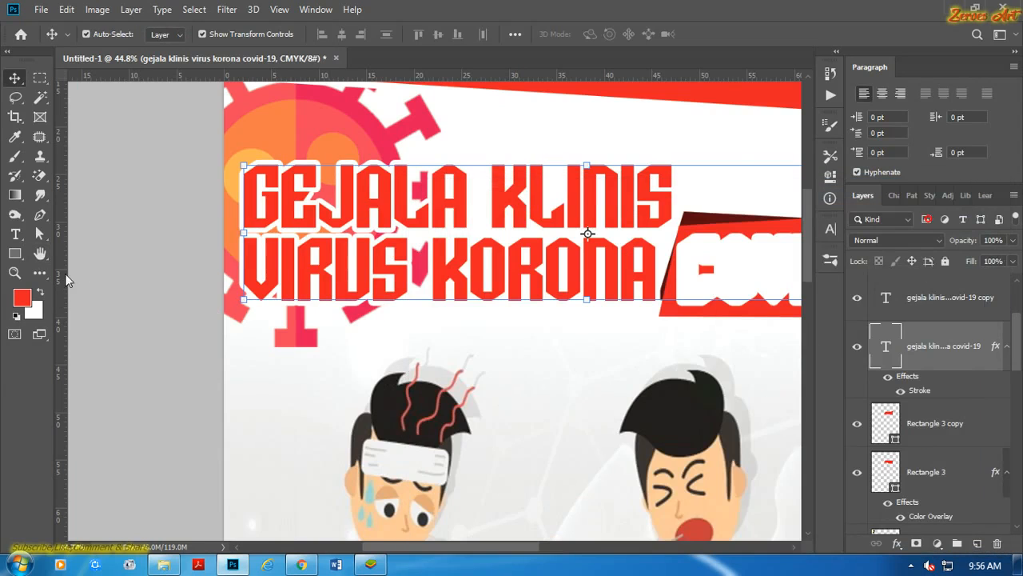
scroll(201, 204, "down", 5)
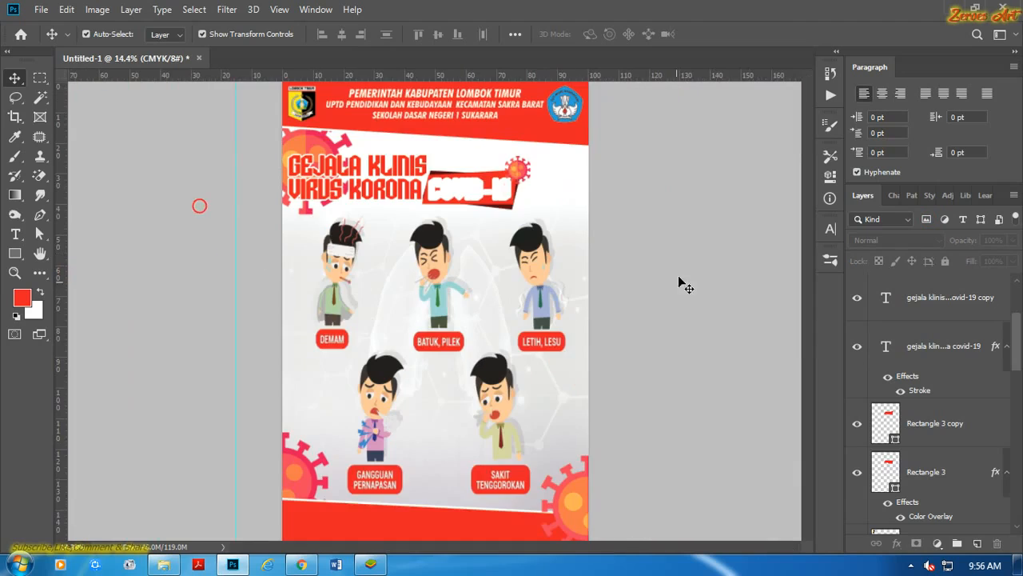
scroll(526, 178, "up", 4)
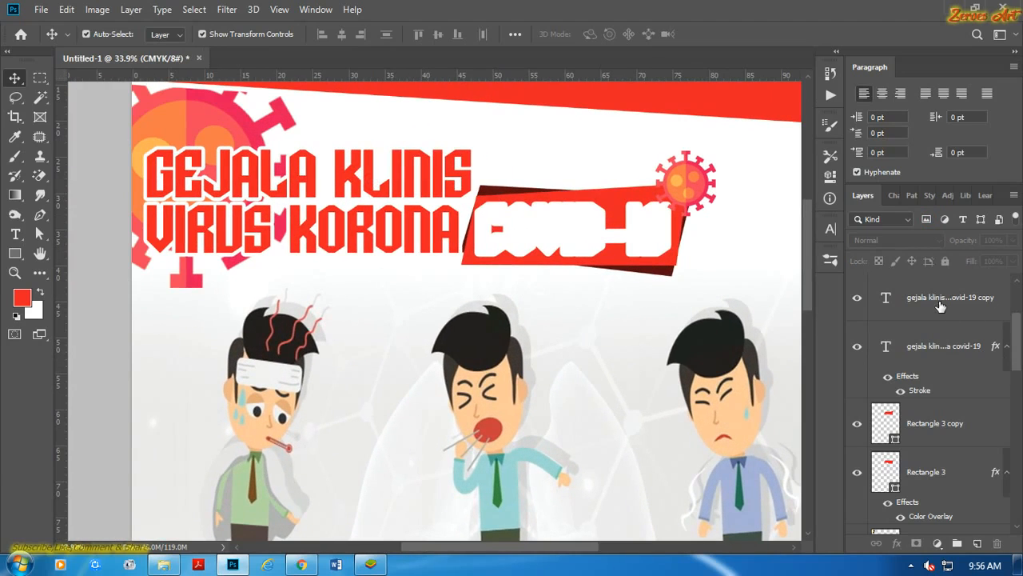
Try to delete COVID-19 from the duplicated title text while the layer below keeps its stroke.
left_click(940, 306)
scroll(1019, 335, "up", 3)
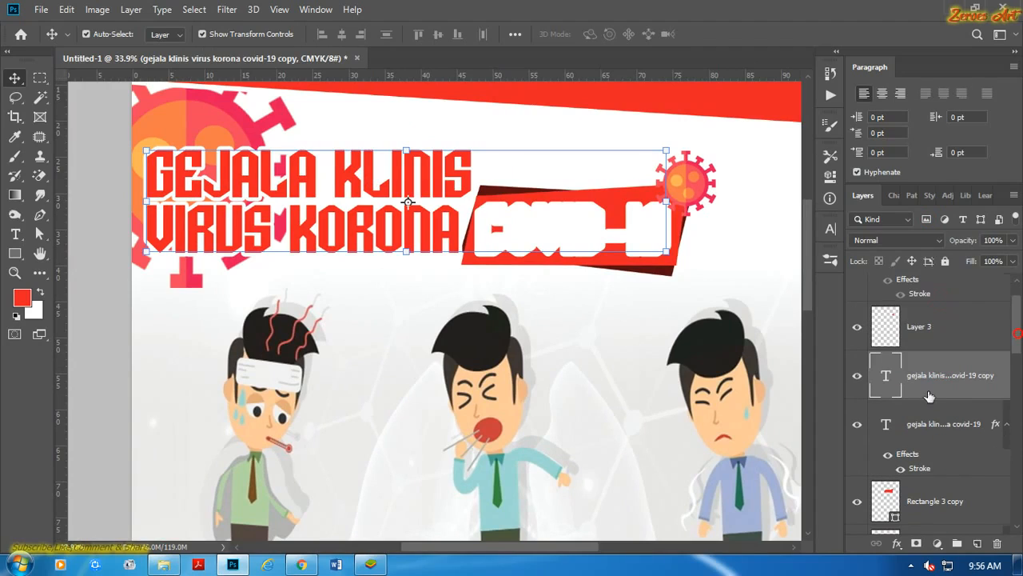
left_click(934, 430)
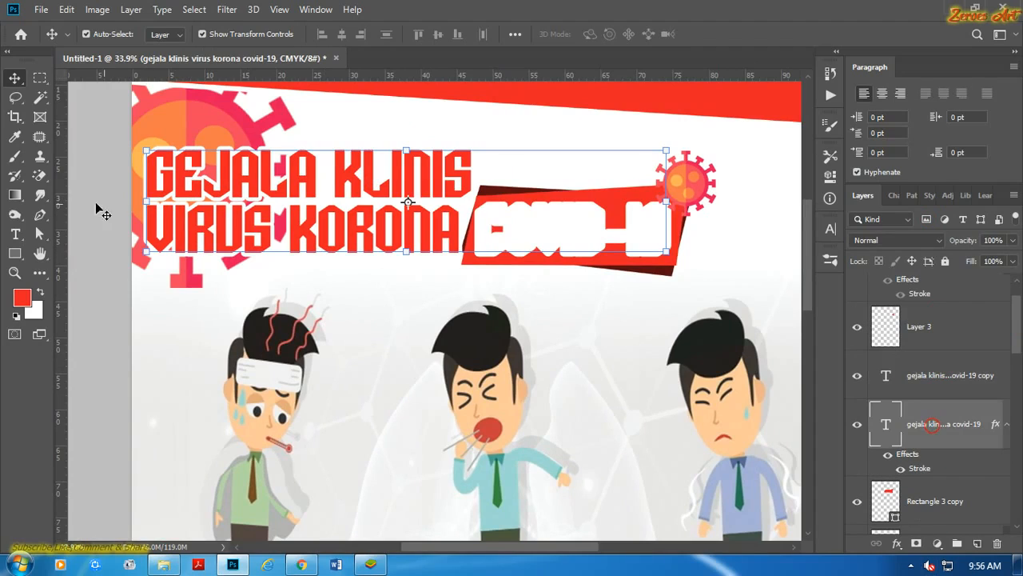
left_click(19, 234)
left_click_drag(475, 224, 676, 251)
key("BackSpace")
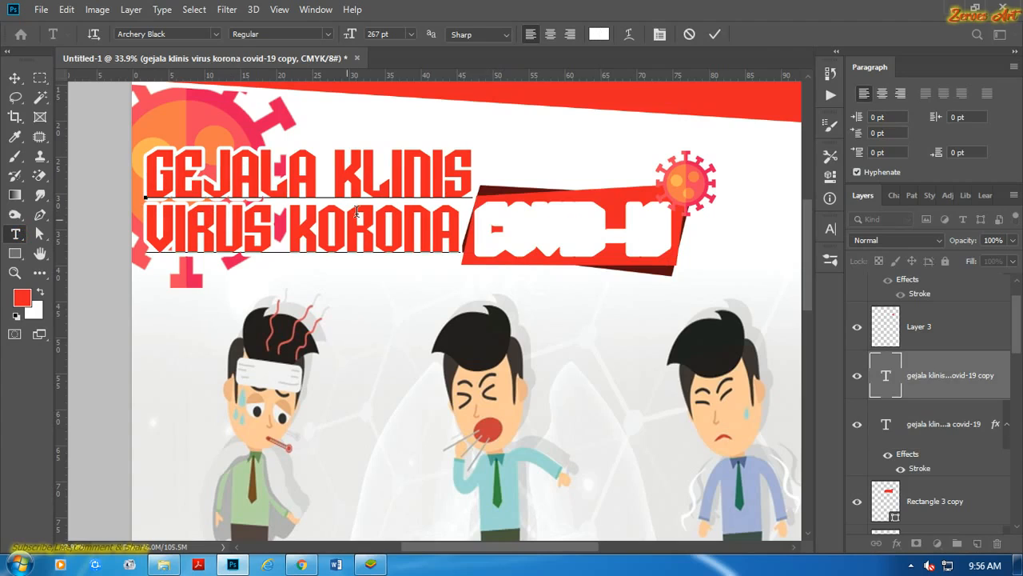
left_click(688, 34)
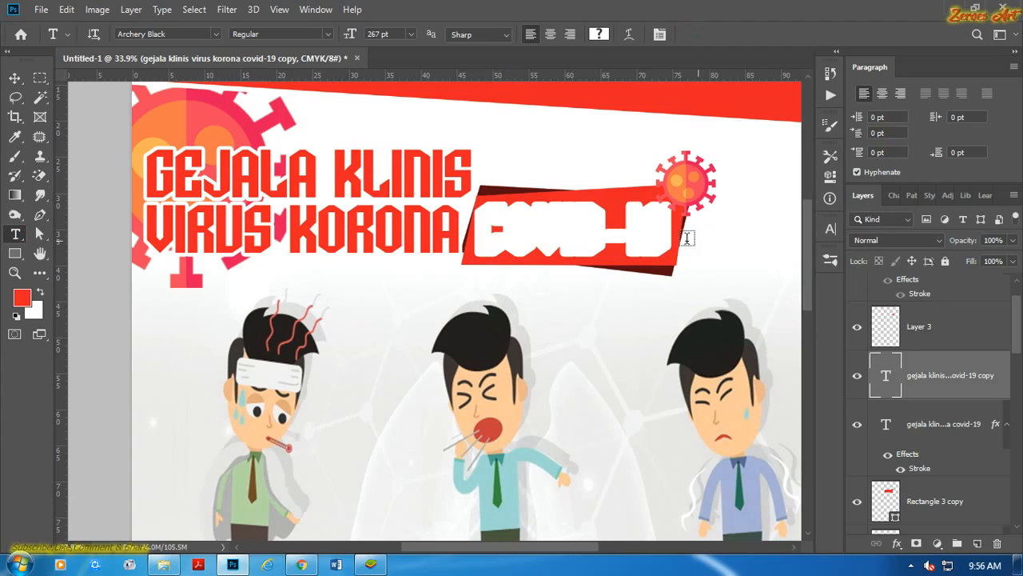
left_click(15, 78)
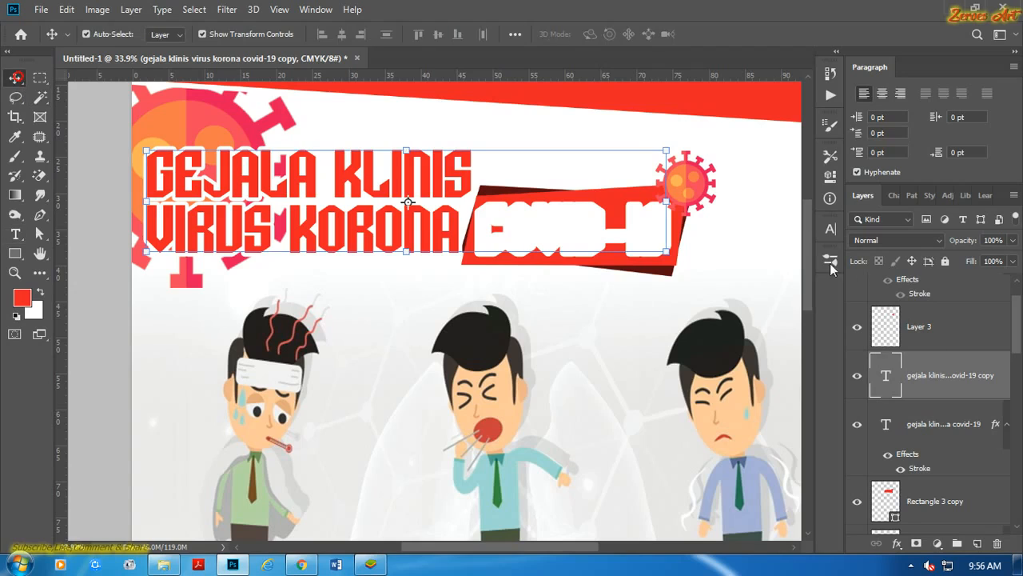
Remove the white stroke from the original title text layer.
left_click(758, 236)
mouse_move(1016, 345)
left_mouse_down()
mouse_move(1021, 334)
mouse_move(1022, 351)
left_mouse_up()
left_click(1009, 387)
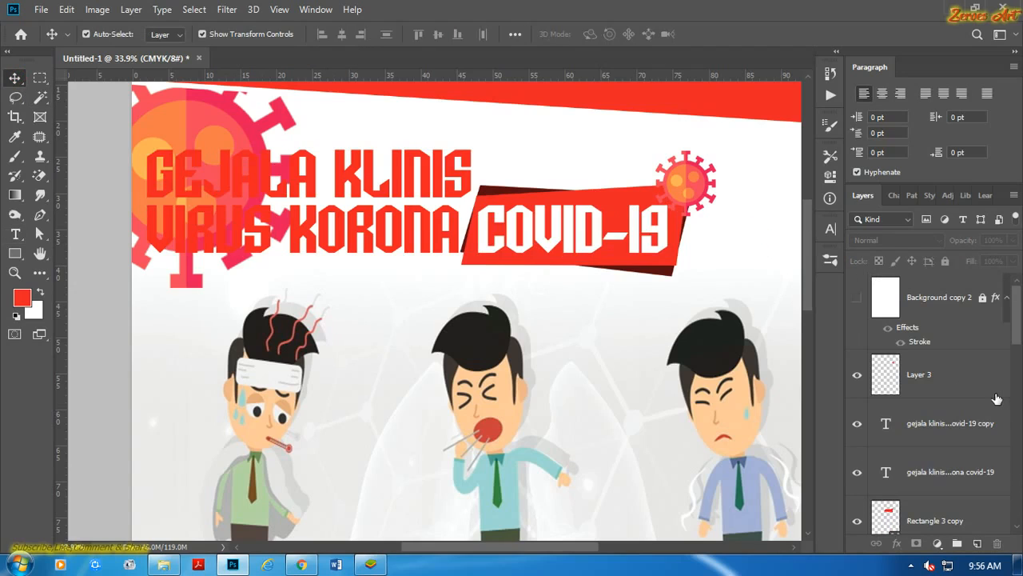
Delete COVID-19 from the title text copy, leaving only "gejala klinis virus korona".
left_click(951, 470)
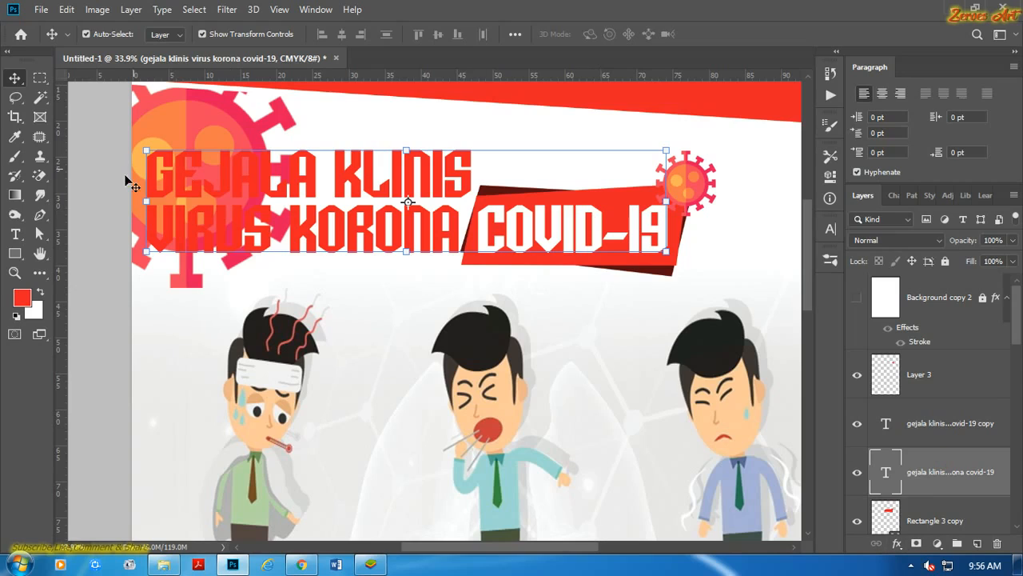
left_click(15, 233)
left_click_drag(469, 224, 711, 248)
key("BackSpace")
left_click(715, 35)
left_click(16, 78)
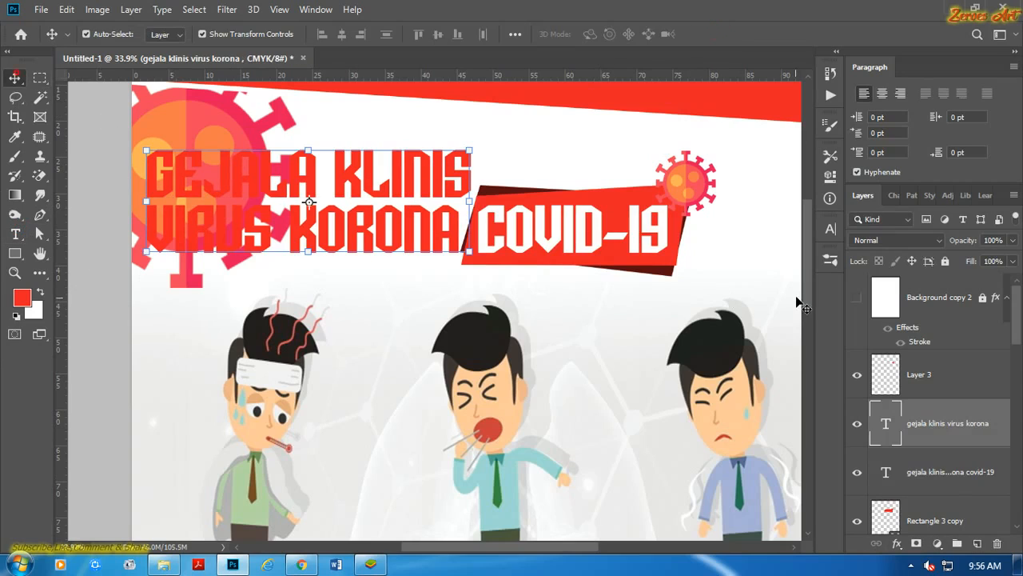
Try a white stroke on the lower text layer that holds the full title with COVID-19.
left_click(964, 470)
left_click(896, 543)
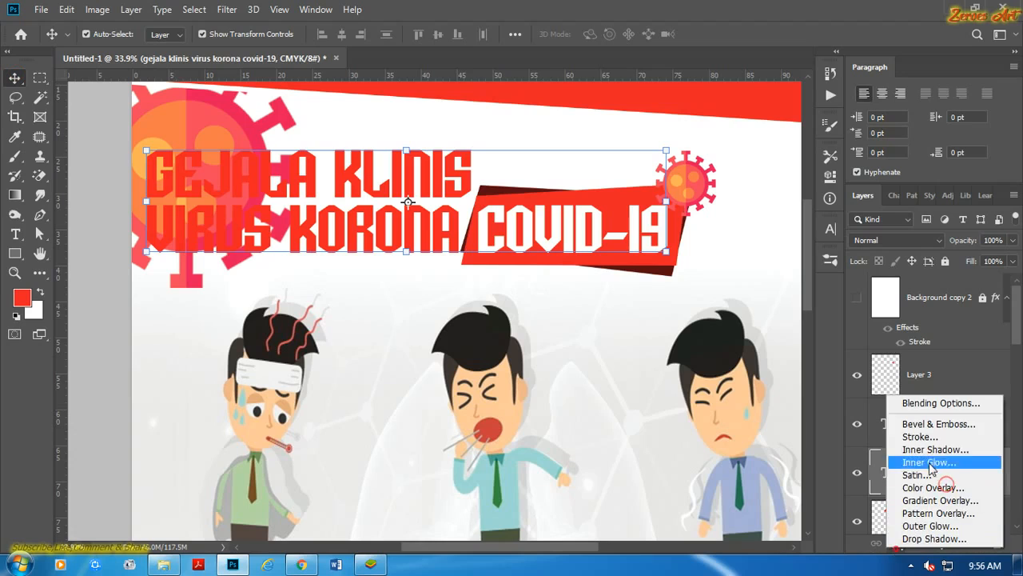
left_click(929, 436)
key("Return")
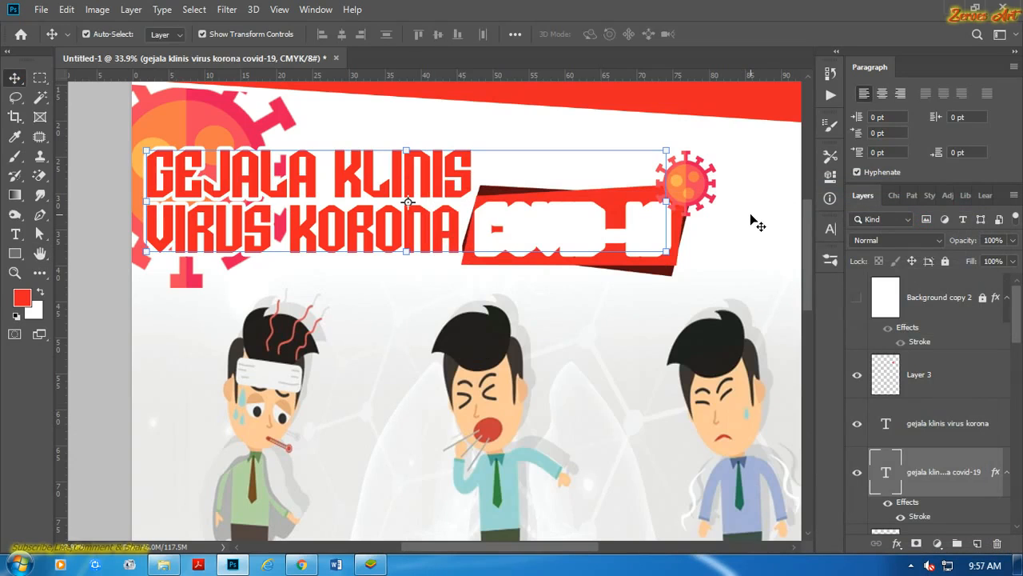
left_click_drag(505, 254, 499, 304)
key("ctrl+z")
key("ctrl+z")
left_click(769, 262)
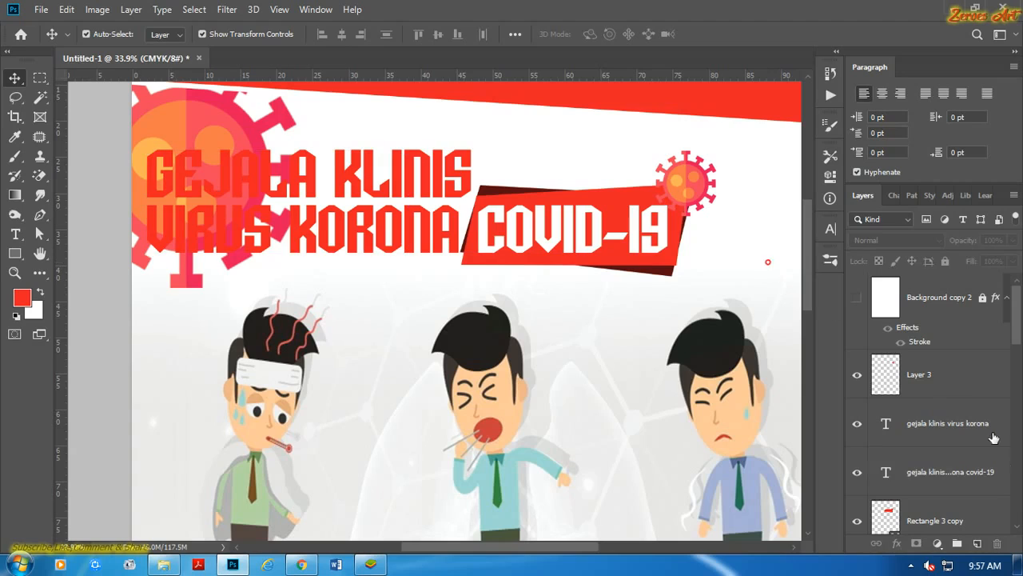
Add a white stroke to the "gejala klinis virus korona" text layer.
left_click(939, 426)
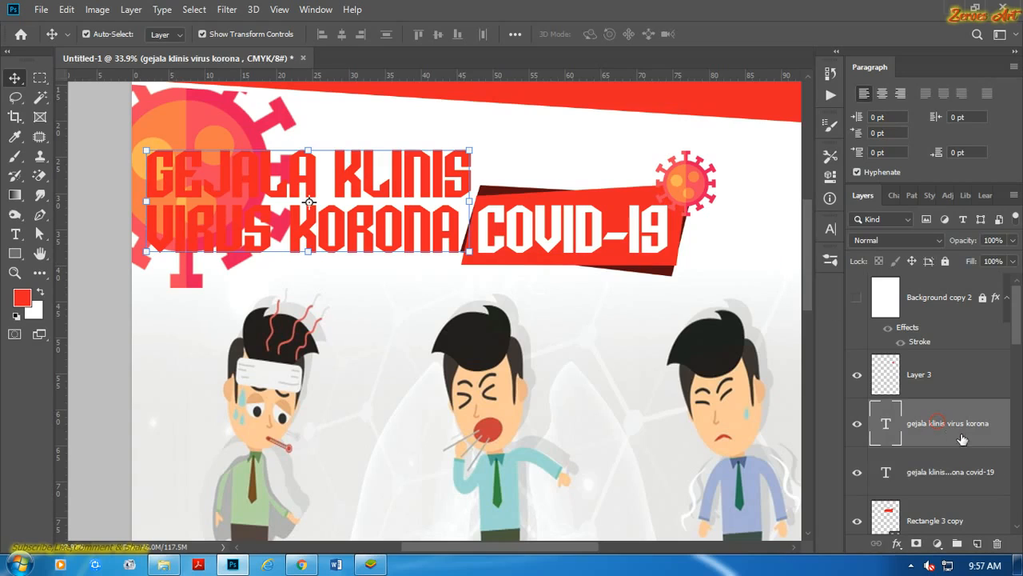
left_click(897, 544)
left_click(919, 464)
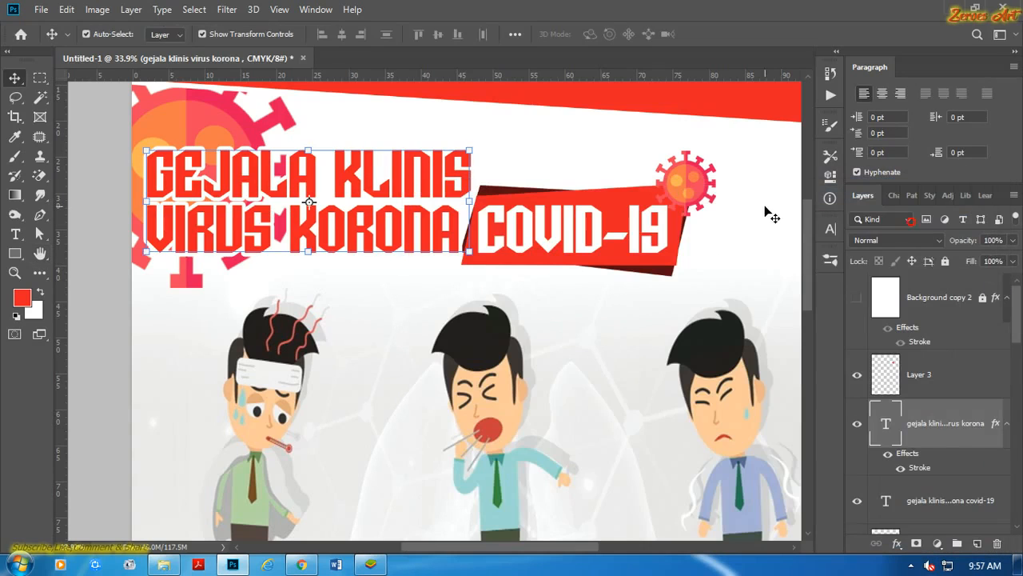
left_click(765, 210)
scroll(541, 270, "down", 3)
scroll(526, 276, "down", 2)
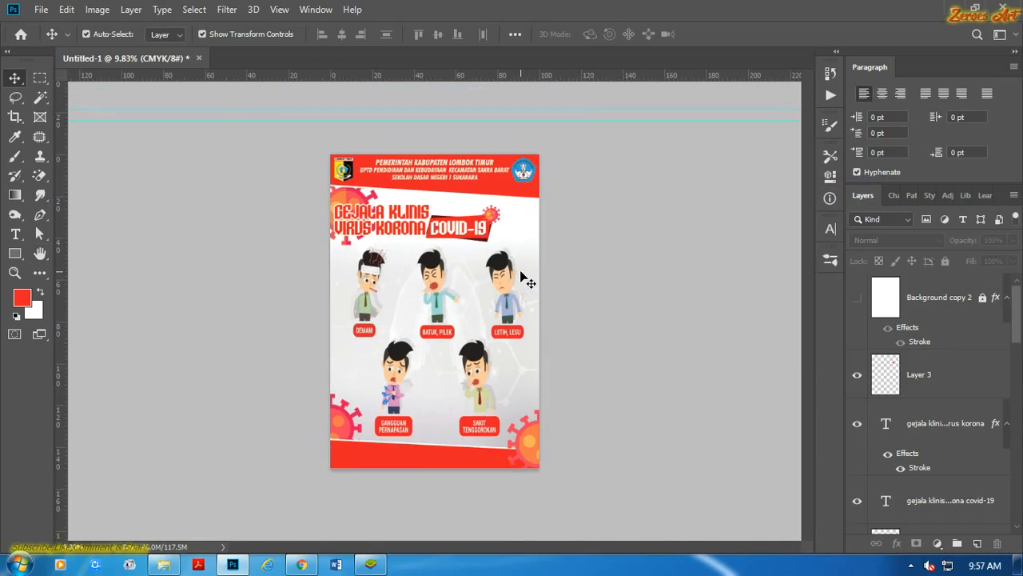
scroll(527, 273, "up", 5)
scroll(502, 329, "down", 3)
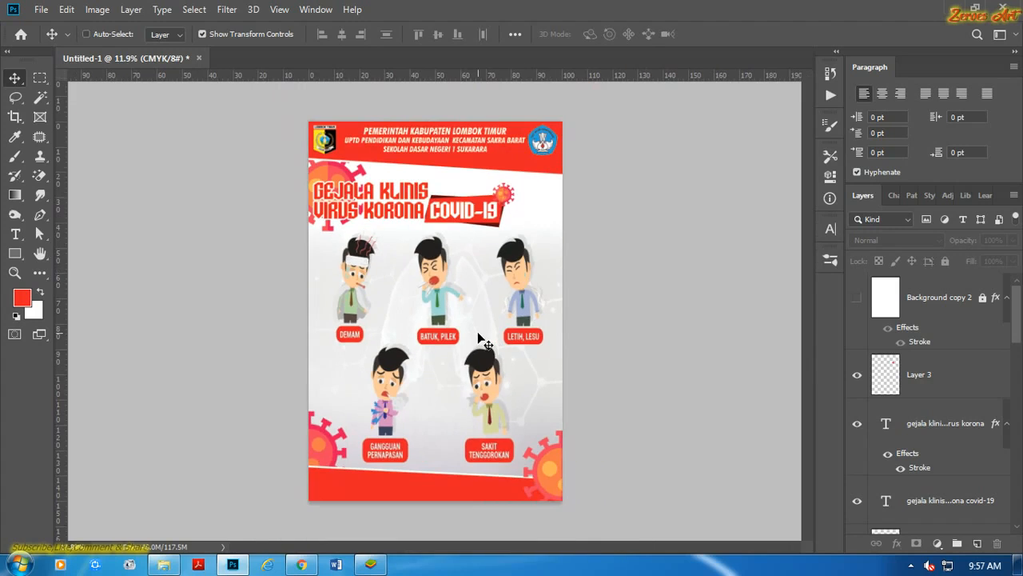
key("ctrl+shift+s")
left_click(970, 525)
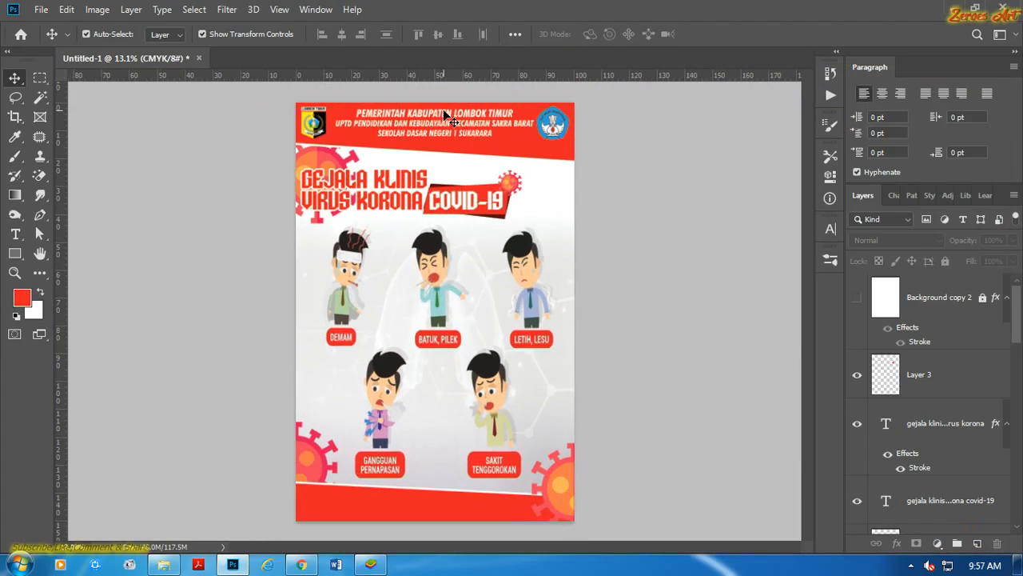
scroll(448, 118, "up", 5)
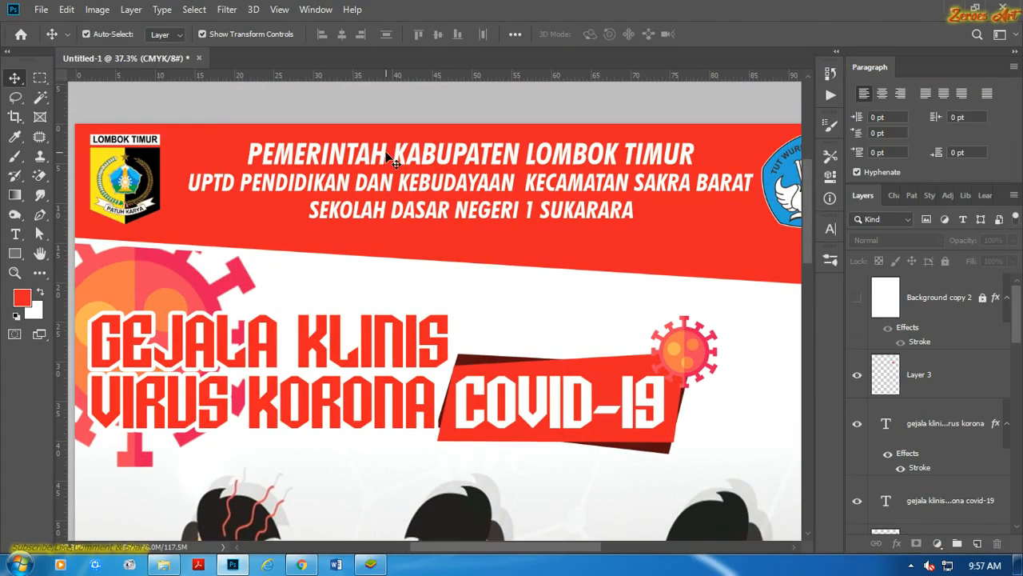
left_click(387, 152)
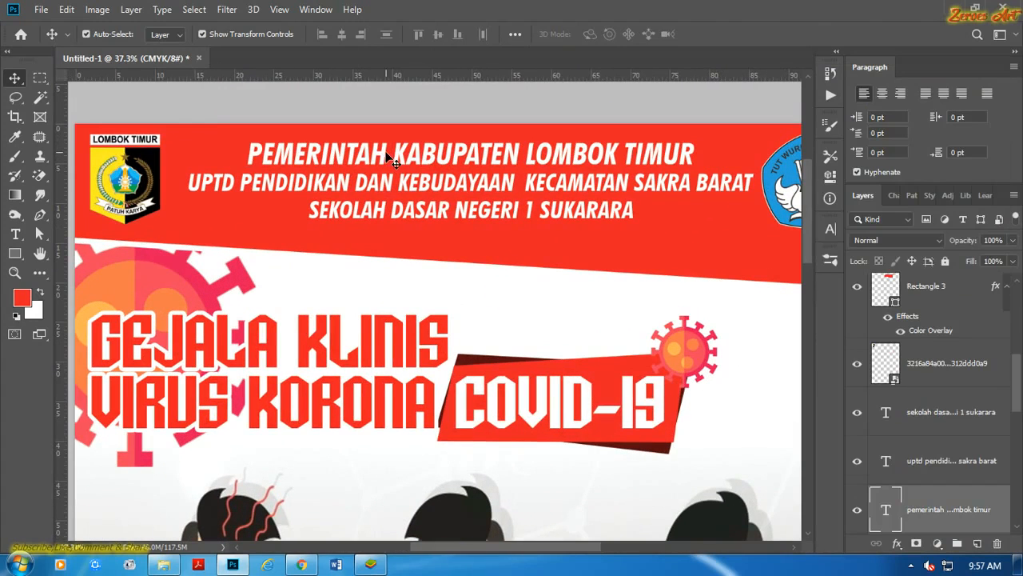
left_click(428, 191, "shift")
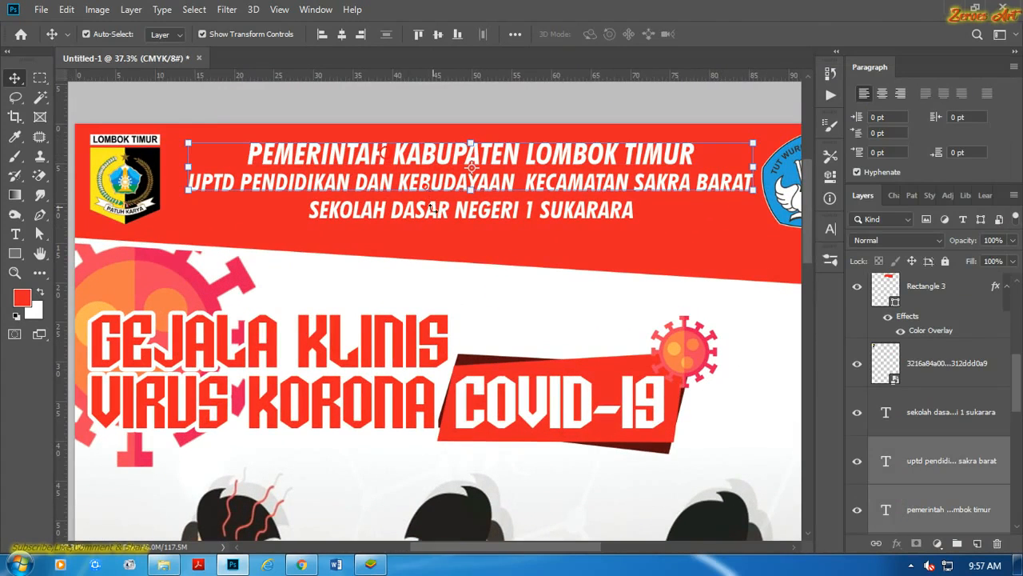
left_click(437, 99)
Add a 5 px white stroke positioned inside to the Lombok Timur logo in the header.
scroll(158, 169, "up", 4)
left_click_drag(157, 169, 374, 271)
scroll(449, 218, "up", 7)
left_click(408, 216)
left_click(897, 543)
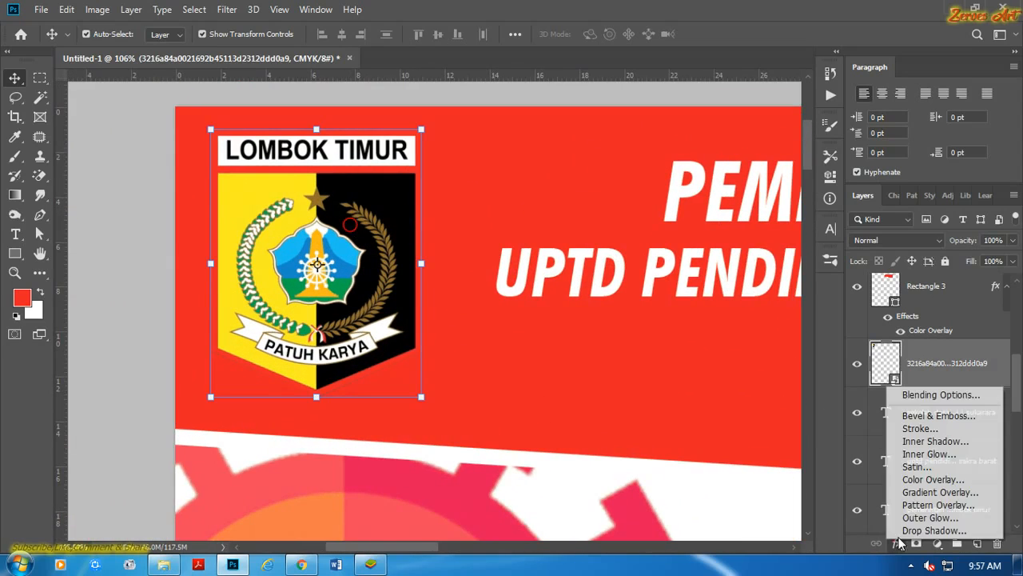
left_click(924, 430)
left_click(708, 260)
left_click(696, 274)
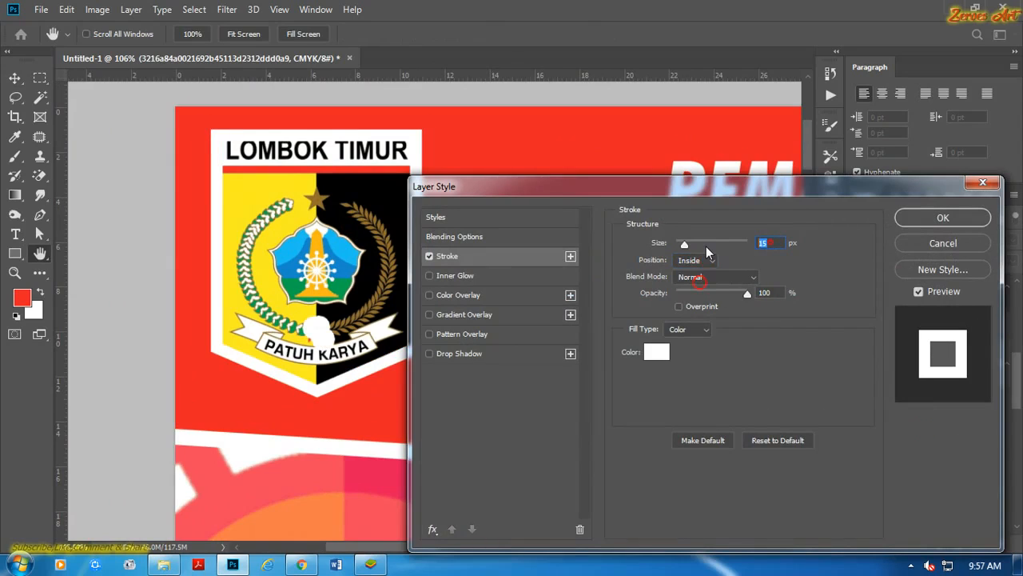
type("2")
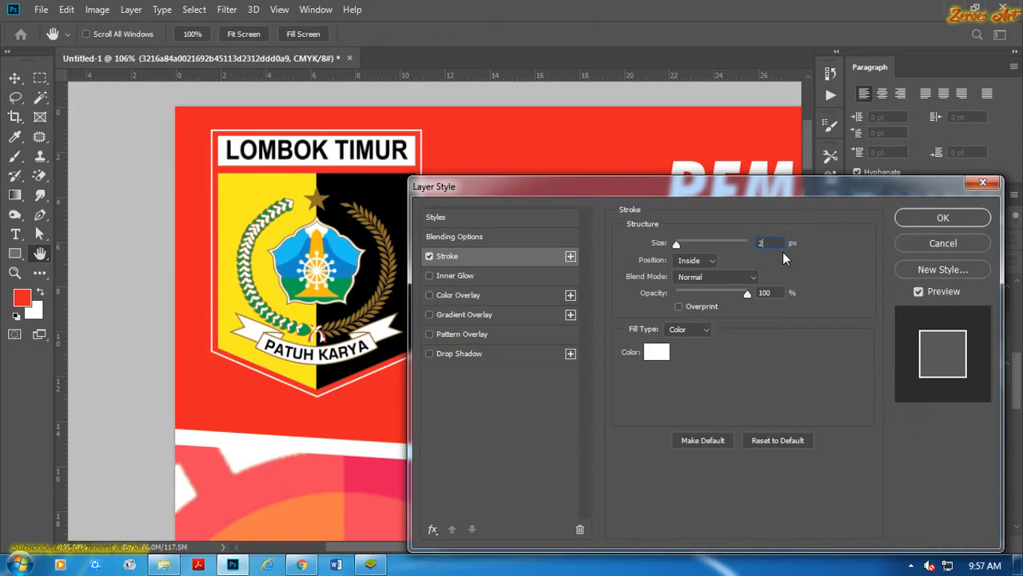
type("5")
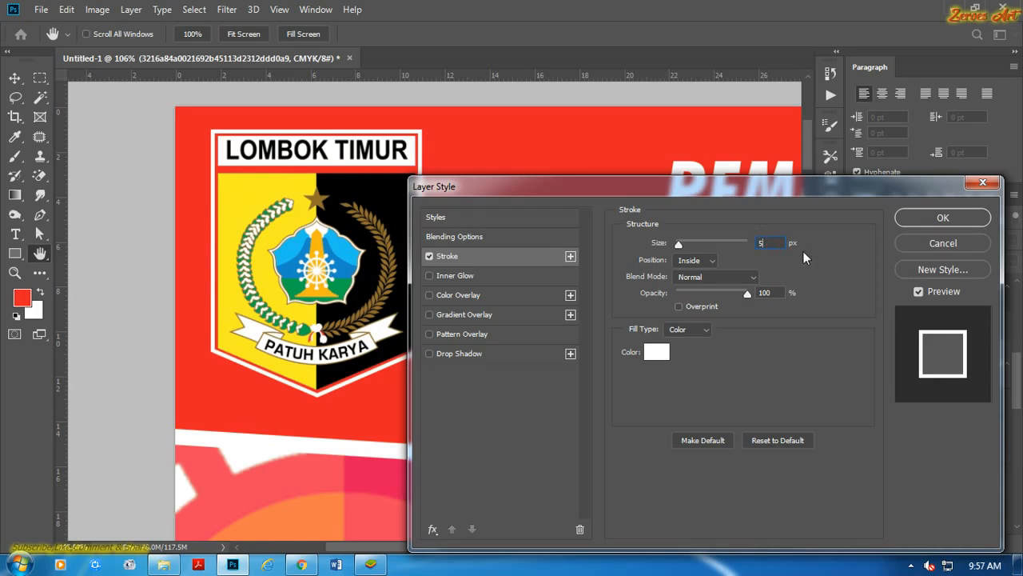
left_click(925, 223)
Examine the Tut Wuri Handayani logo's edge and how both logos look in the header band.
scroll(712, 234, "down", 3)
left_click_drag(712, 235, 272, 230)
left_click_drag(762, 253, 511, 216)
scroll(530, 216, "up", 2)
scroll(530, 217, "down", 11)
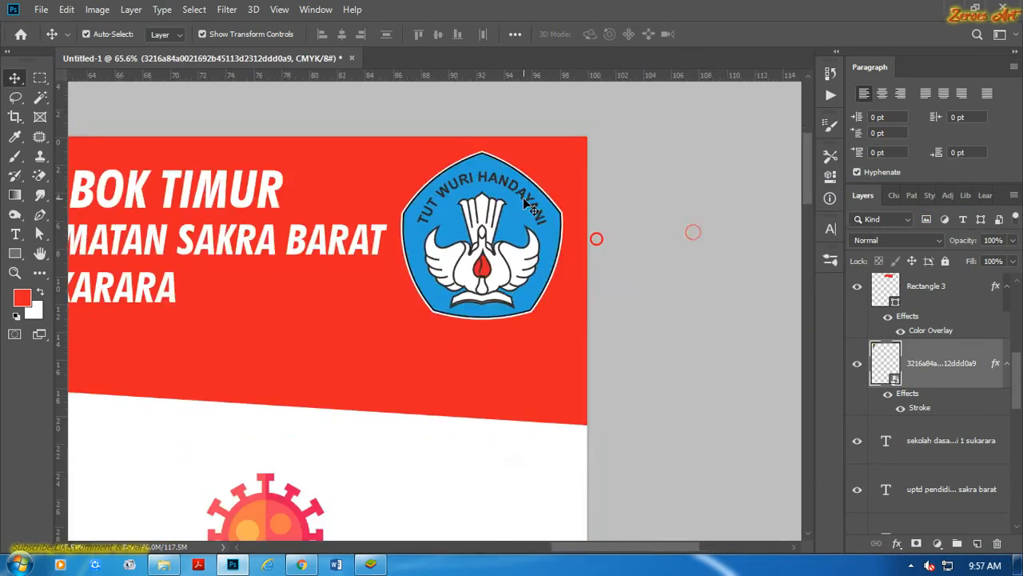
scroll(537, 240, "down", 6)
left_click(612, 246)
scroll(434, 251, "up", 2)
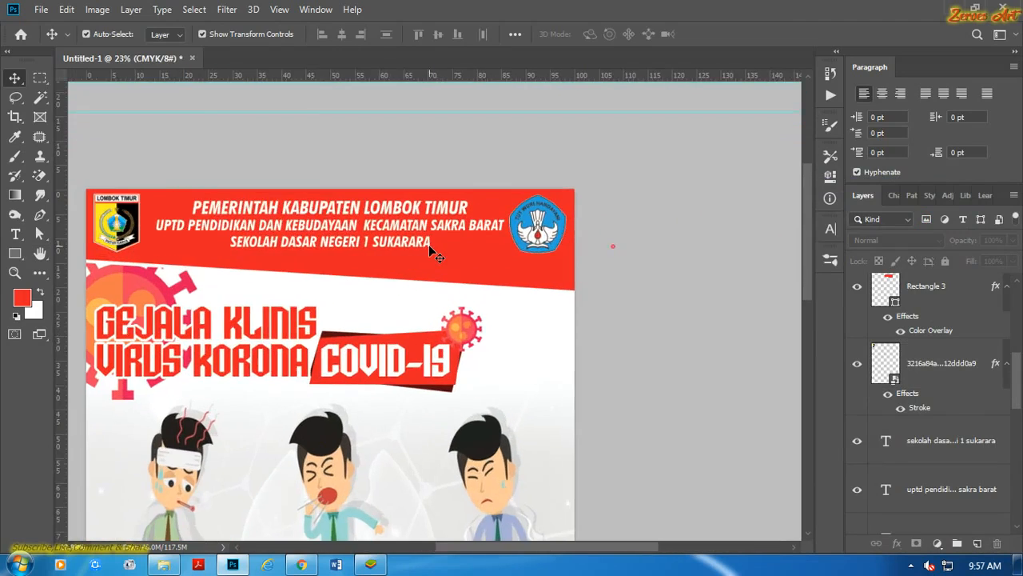
scroll(434, 251, "down", 3)
left_click_drag(398, 264, 448, 140)
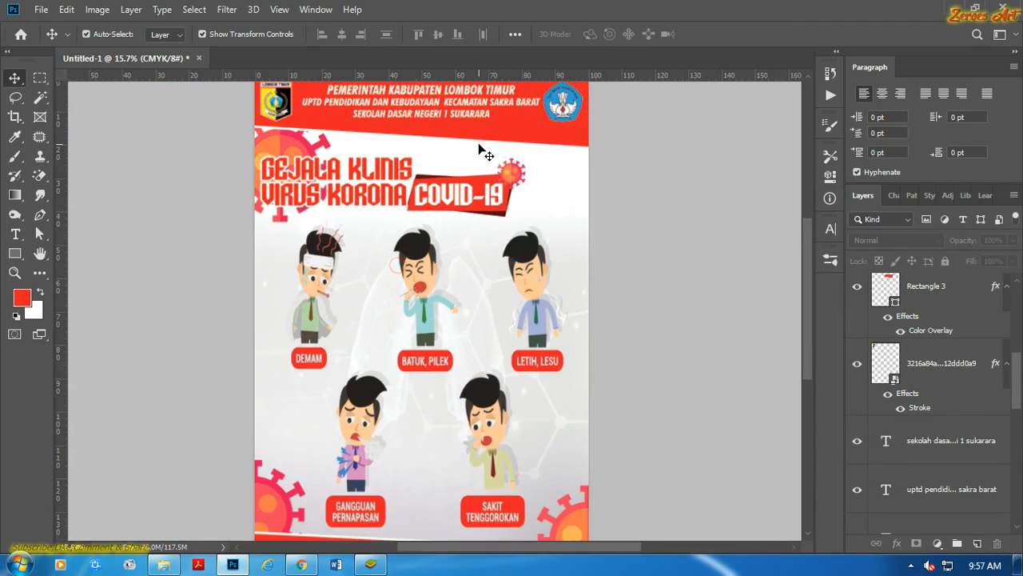
Make the Background copy 2 layer visible so its stroke frames the whole poster.
scroll(482, 156, "down", 2)
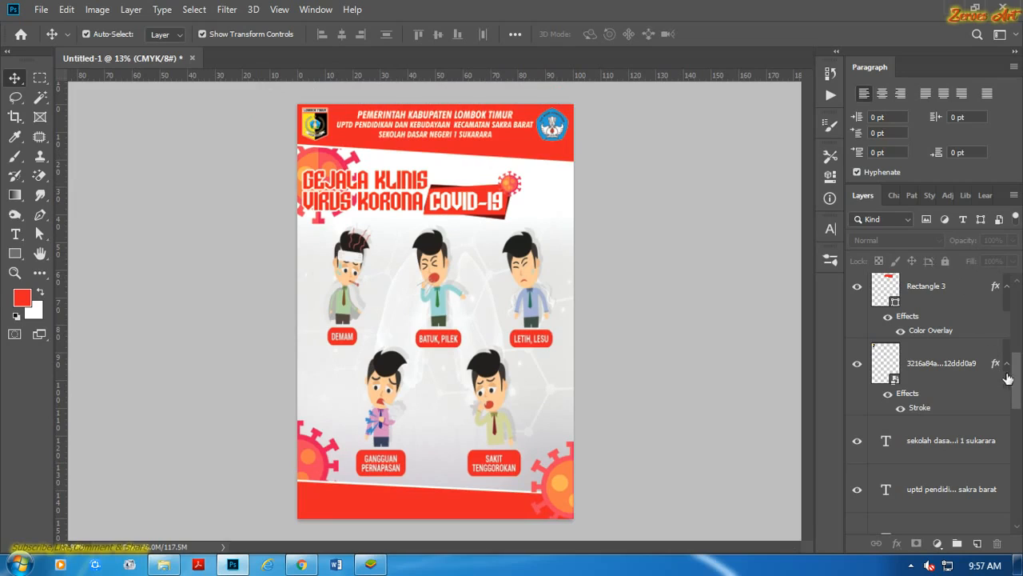
left_click_drag(1014, 379, 901, 287)
left_click(857, 299)
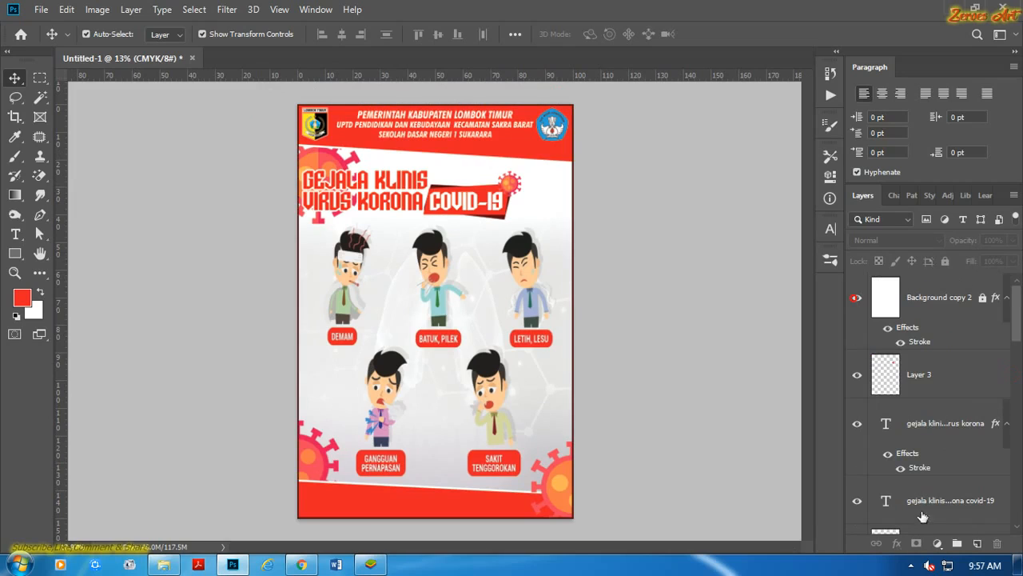
left_click(911, 565)
left_click(900, 492)
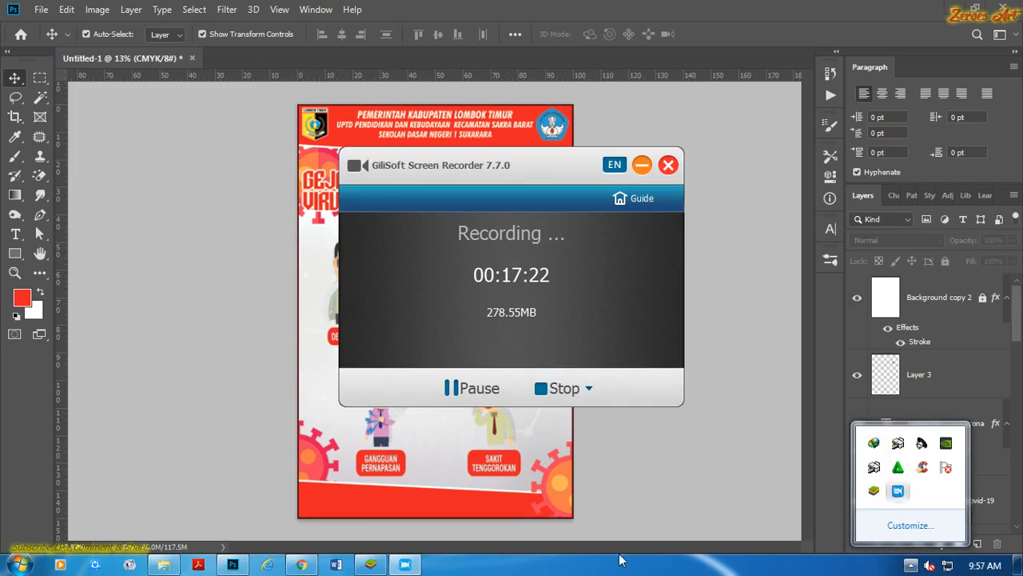